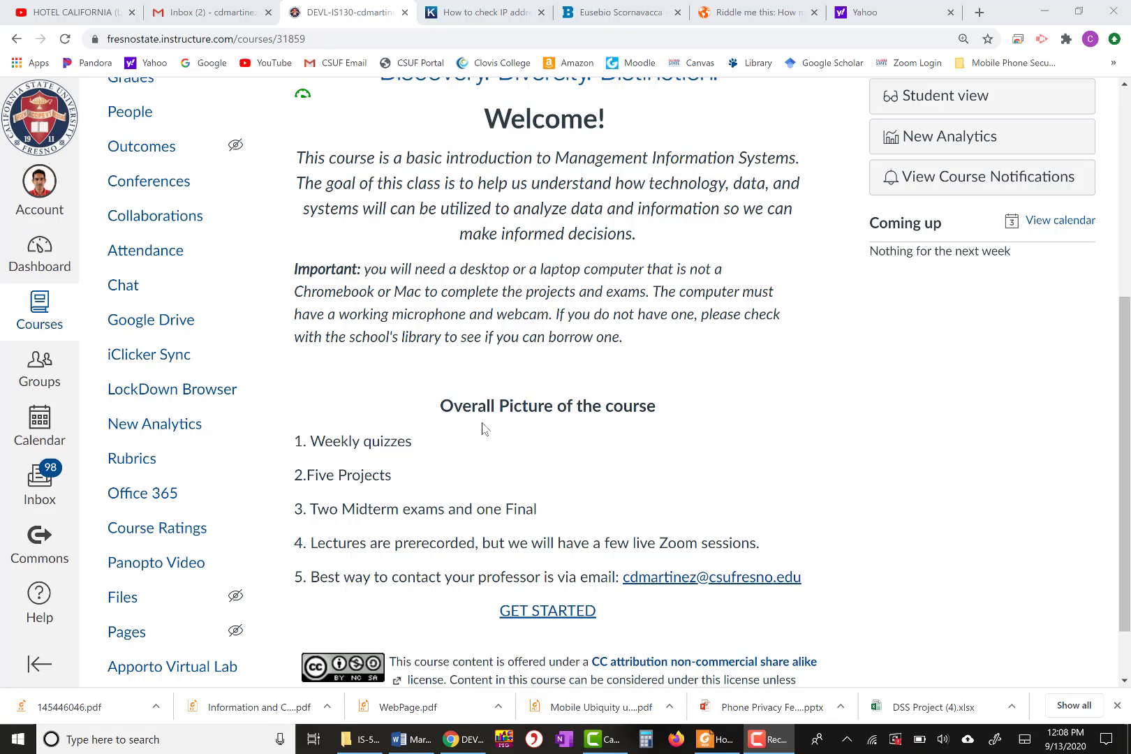
Open the Quizzes page and go to Manage question banks from its options menu.
scroll(485, 427, up, 1)
scroll(217, 316, up, 2)
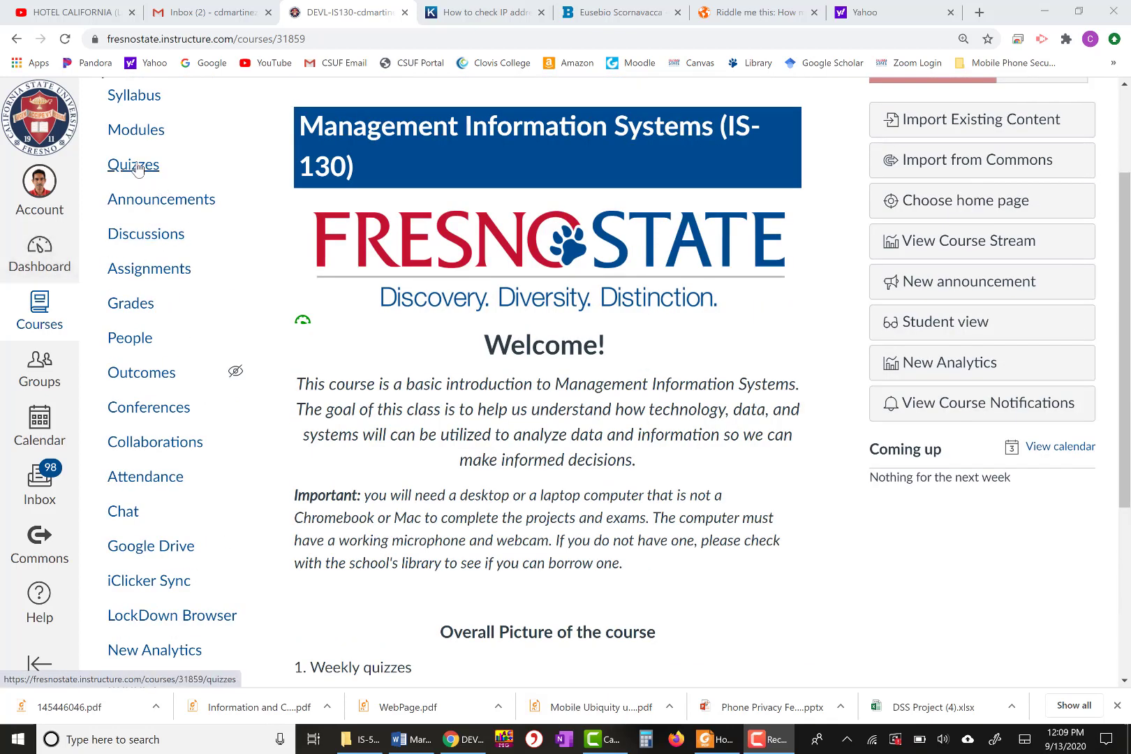
click(137, 170)
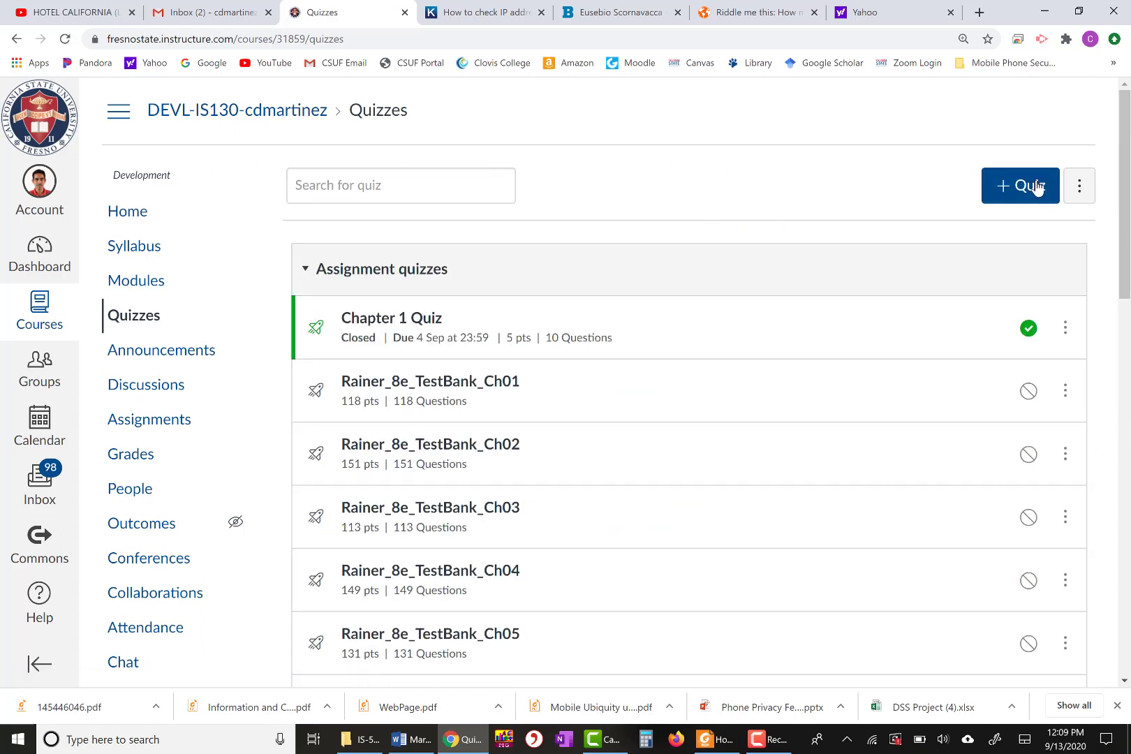
click(1079, 187)
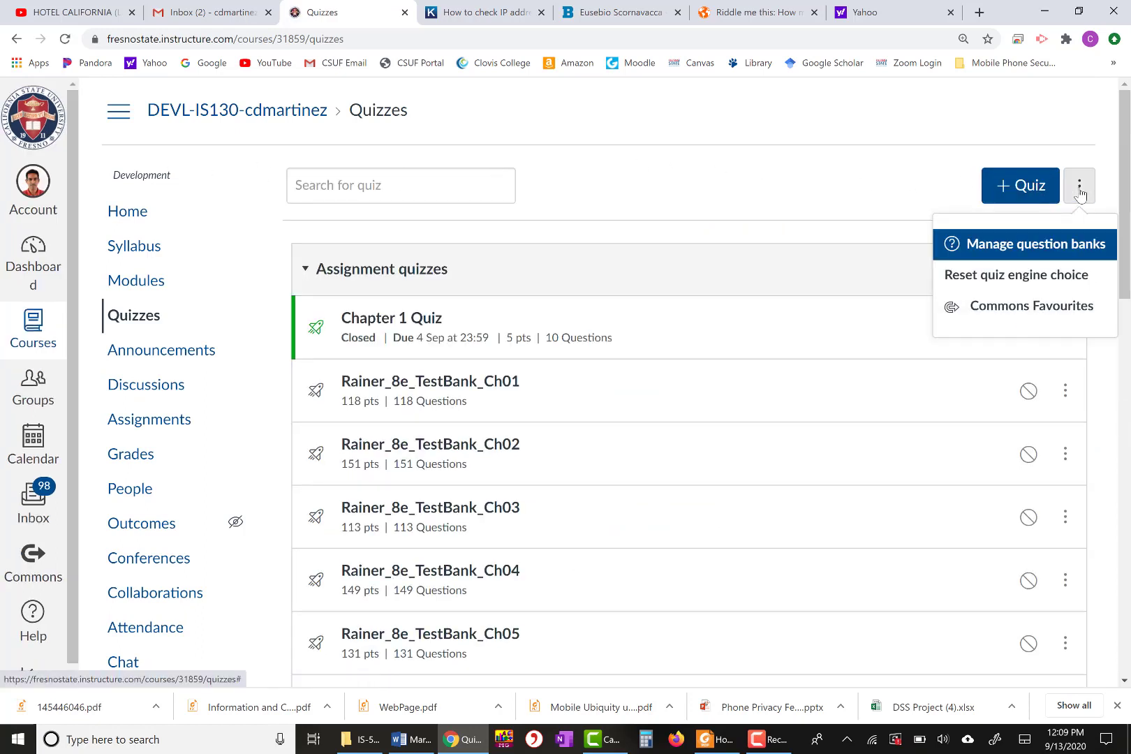
click(1013, 246)
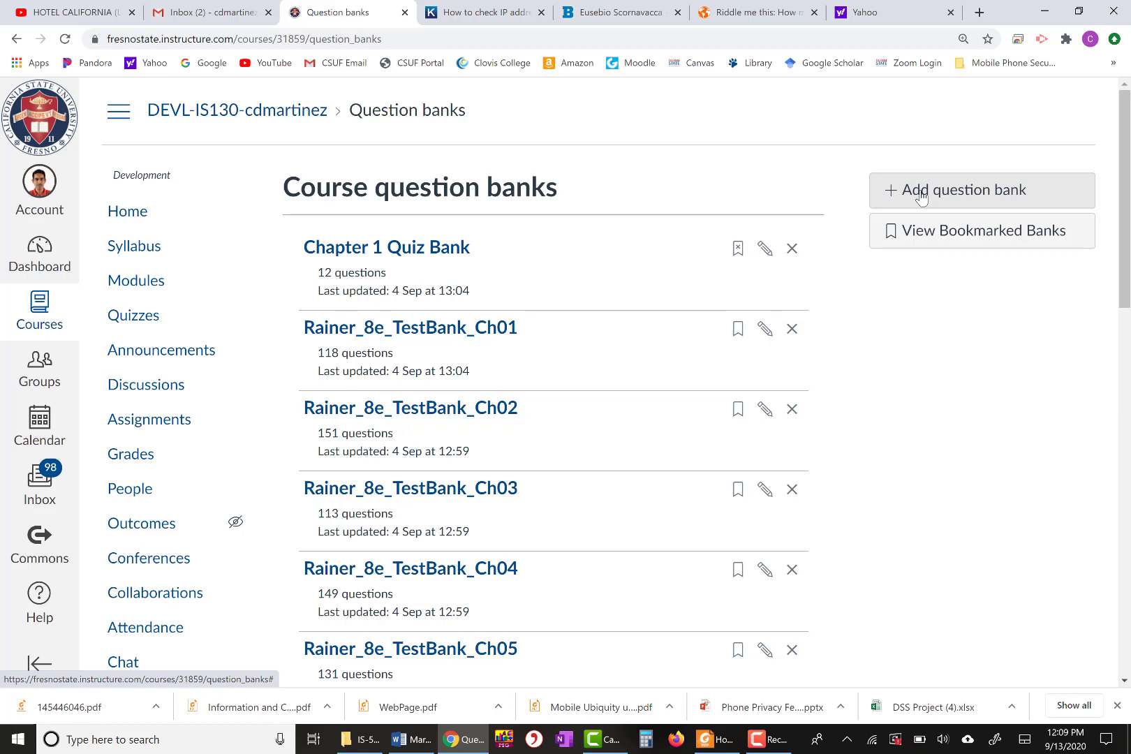
Add a new question bank named 'Exam # (Ch 1-4) Question Pool'.
click(921, 198)
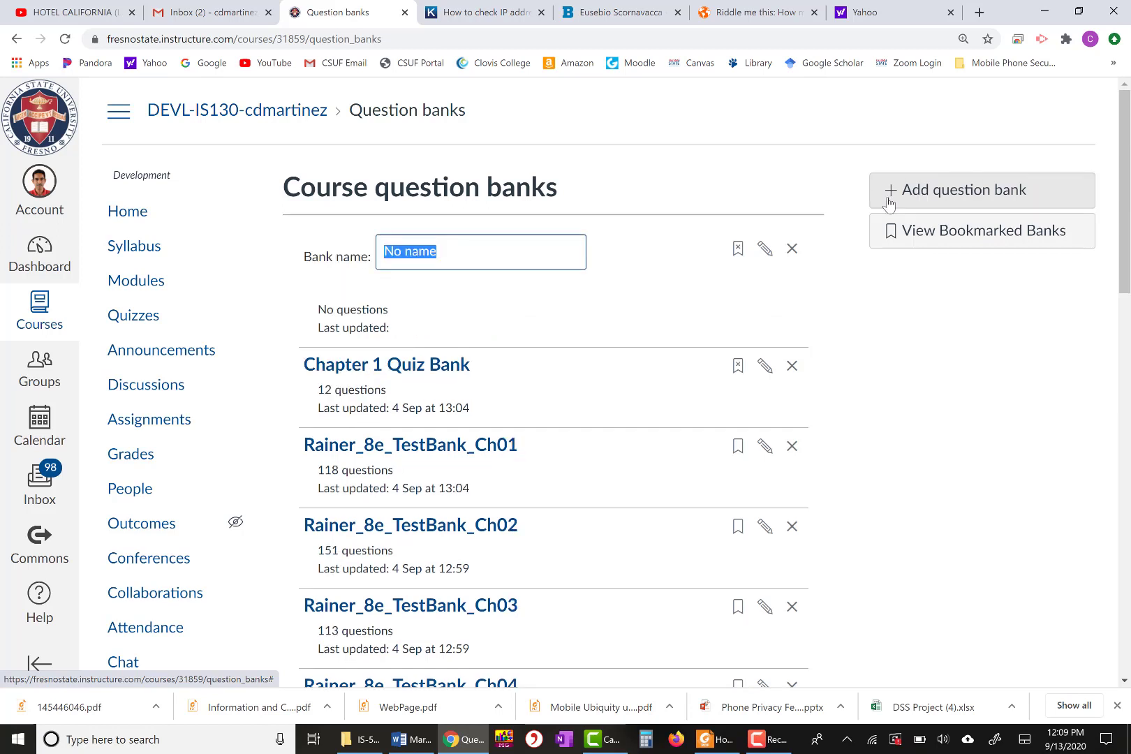
text(Exa)
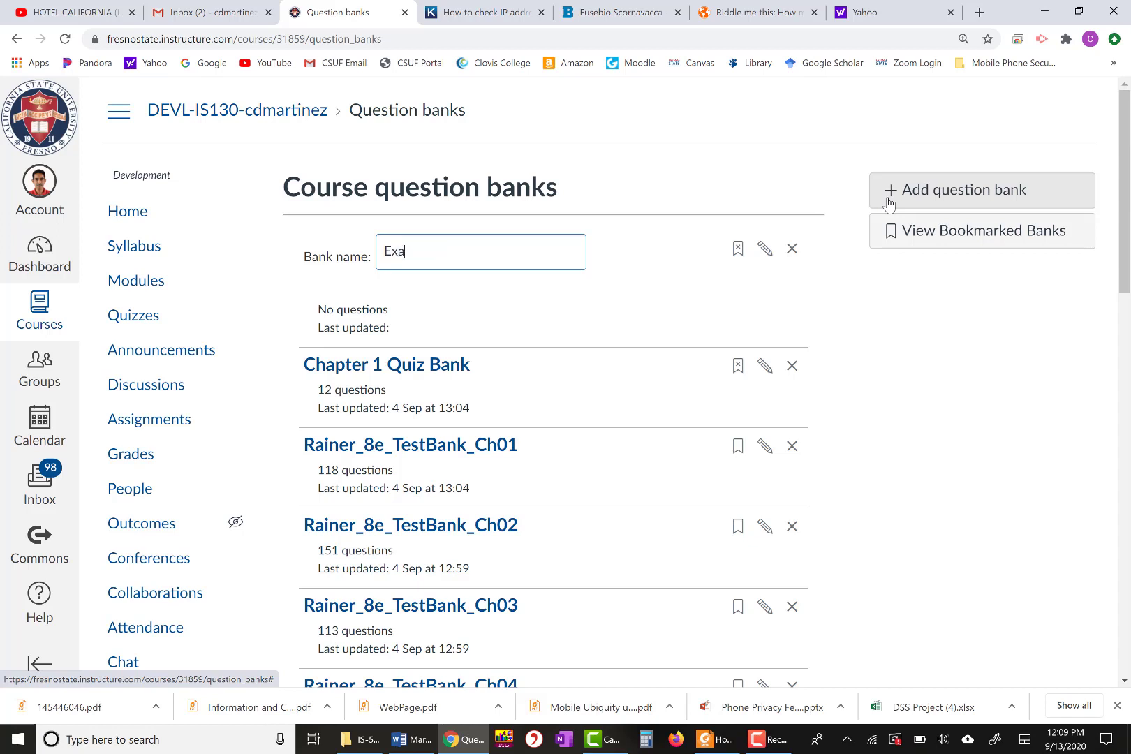
text(m #)
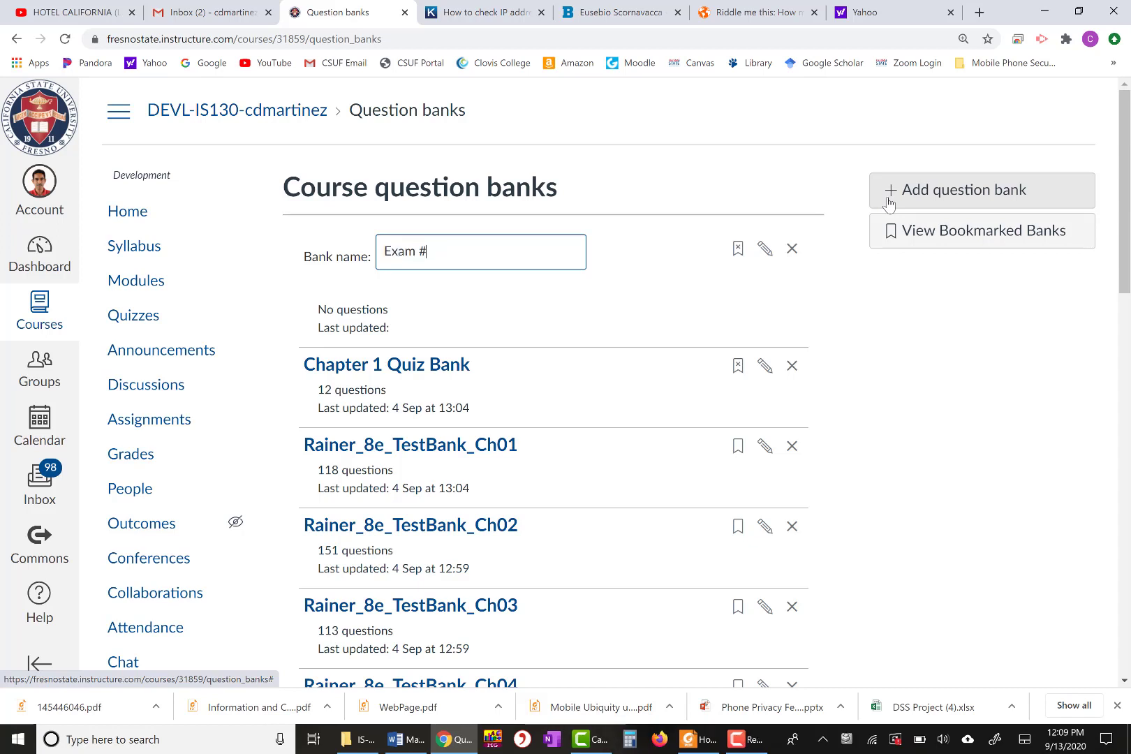
text( ()
text(1)
key(BackSpace)
key(BackSpace)
text(Ch 1-4) Question Pool)
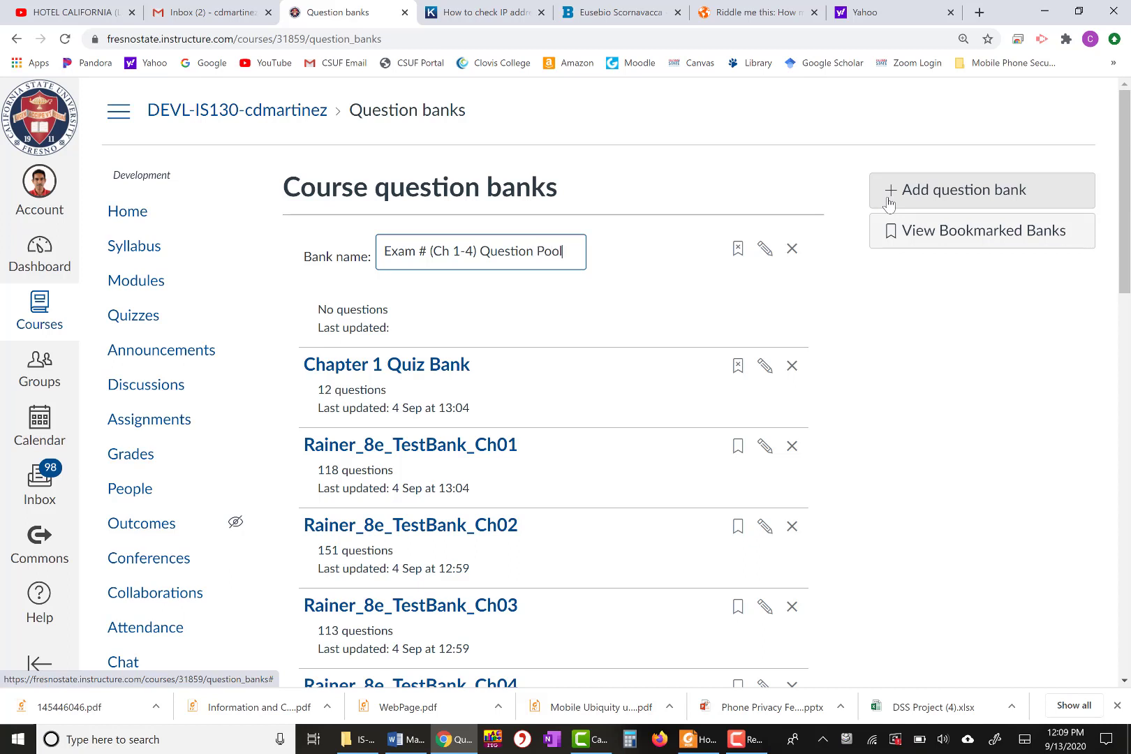
key(Return)
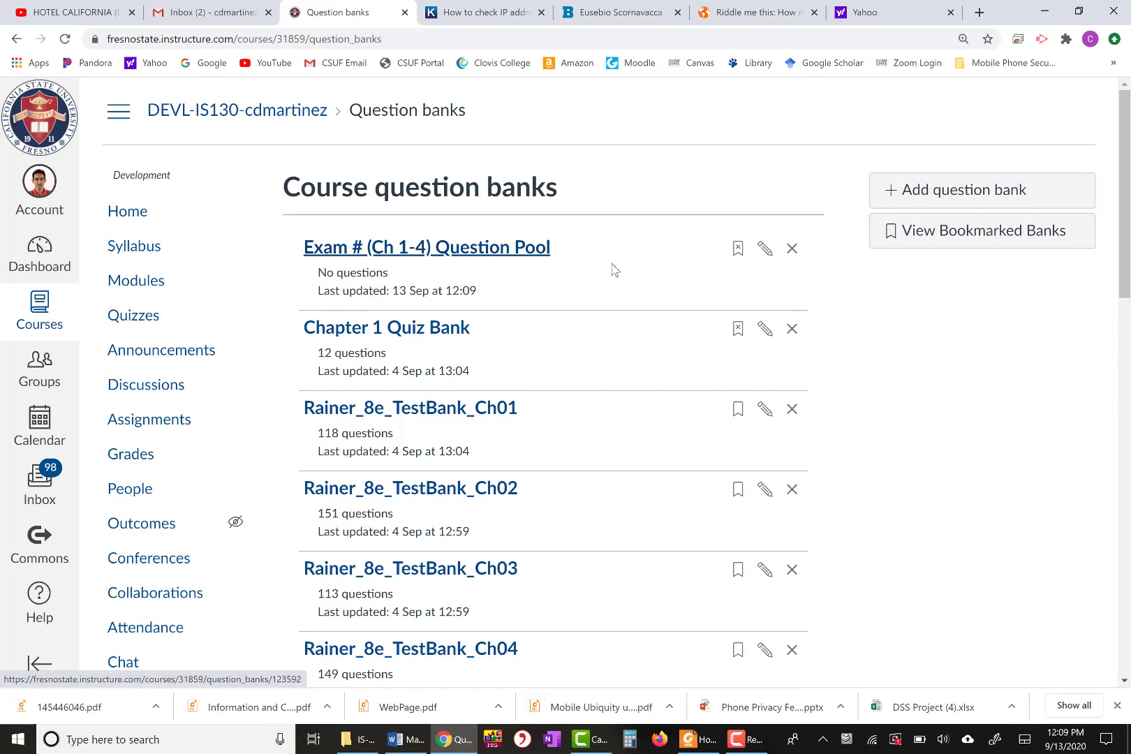
Correct the bank name to 'Exam #1 (Ch 1-4) Question Pool'.
click(763, 250)
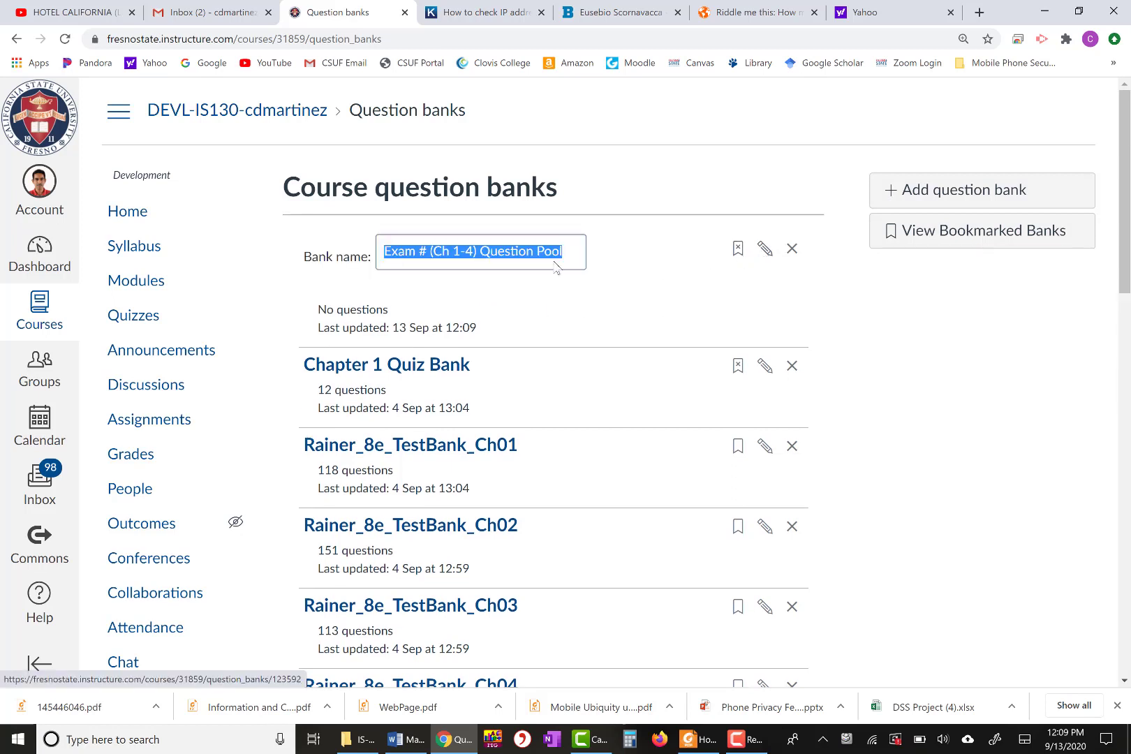
click(430, 251)
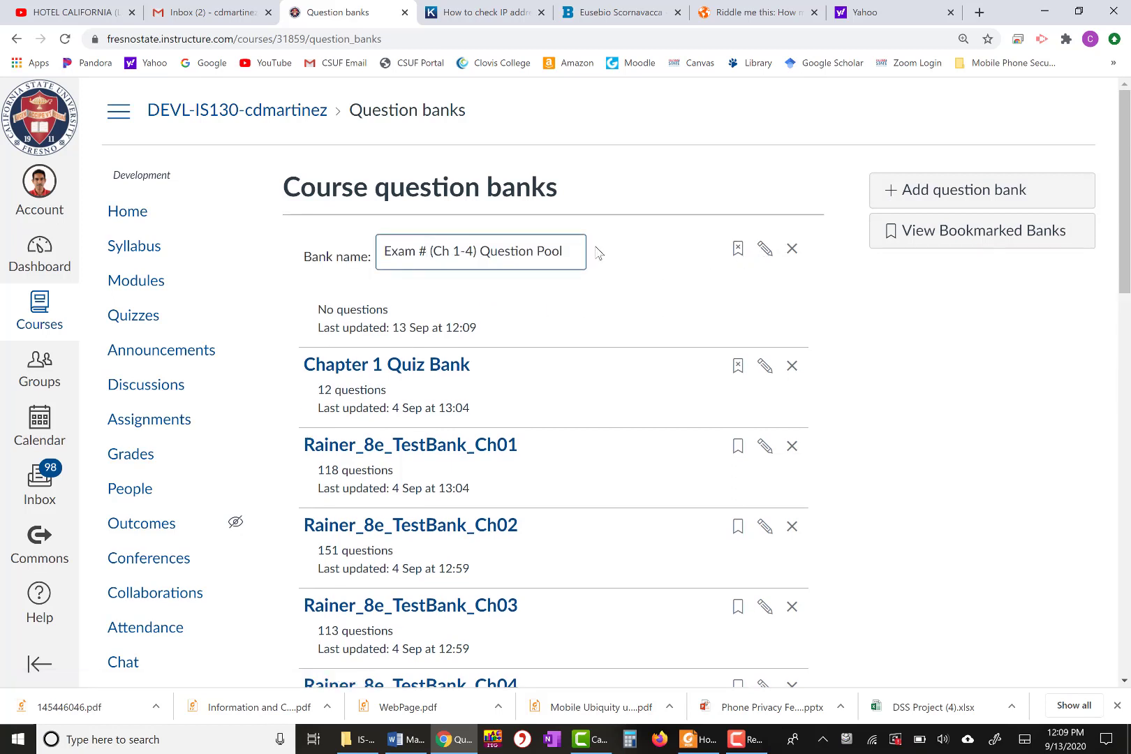
text(1)
key(Return)
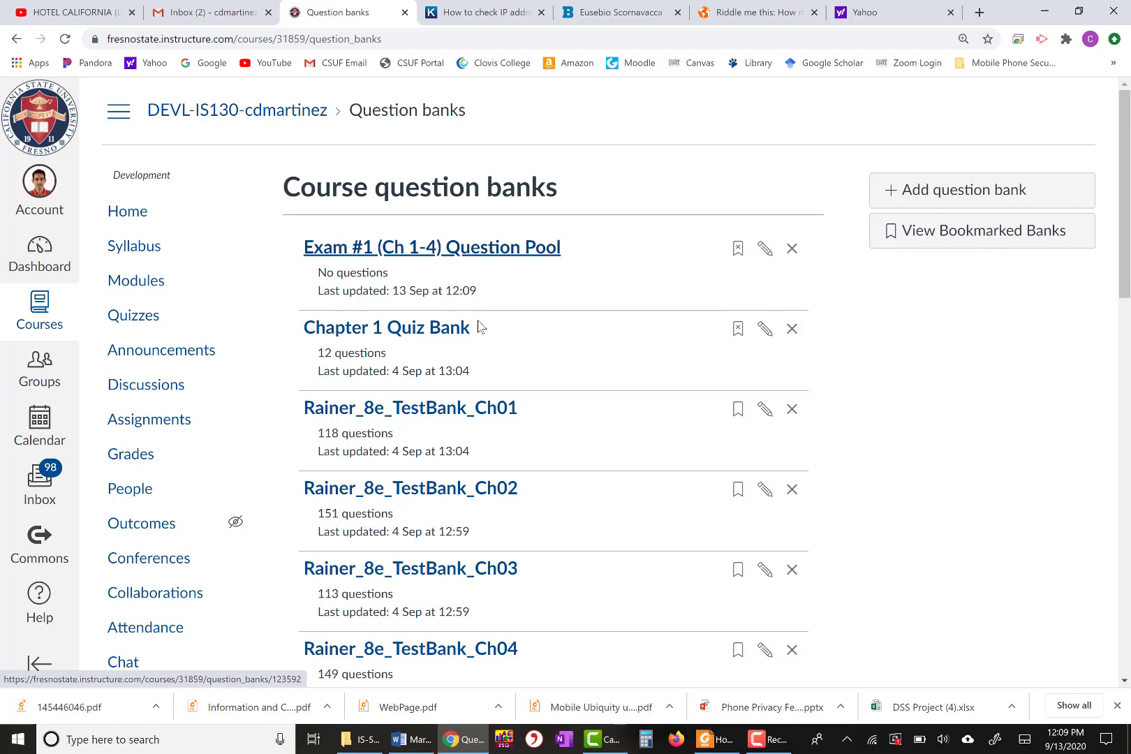
Check the Ch01 bank's question count and open Rainer_8e_TestBank_Ch01.
scroll(482, 327, down, 1)
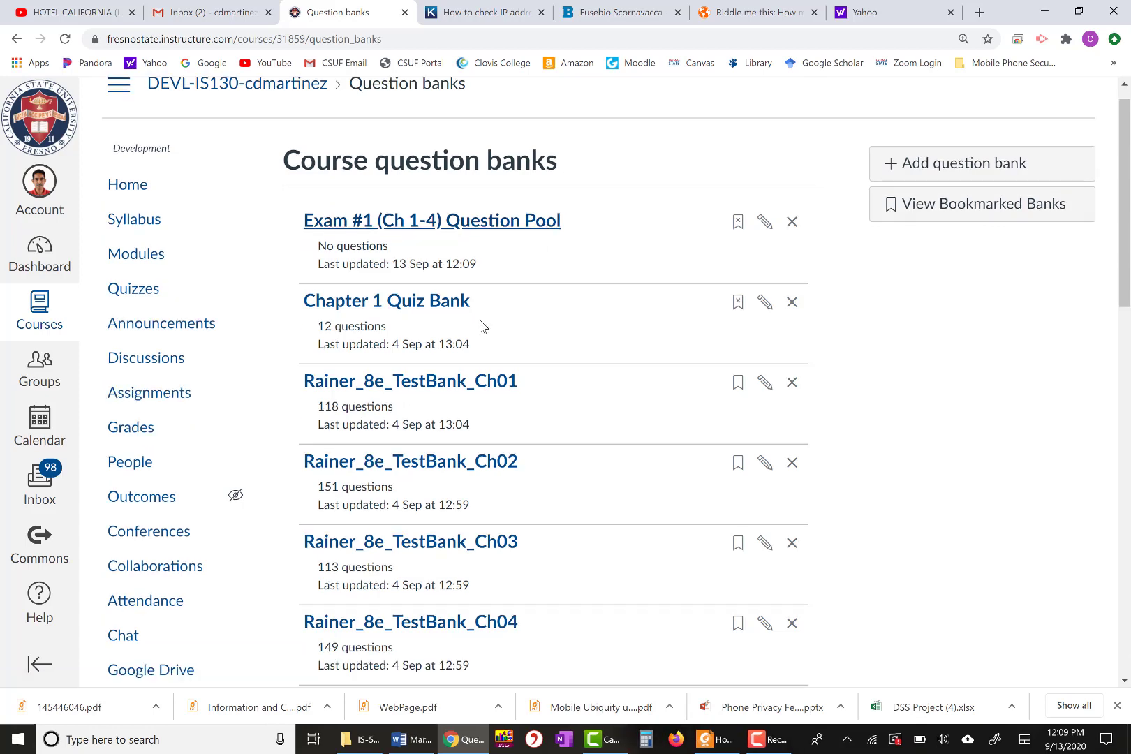
scroll(480, 330, up, 1)
scroll(480, 335, down, 3)
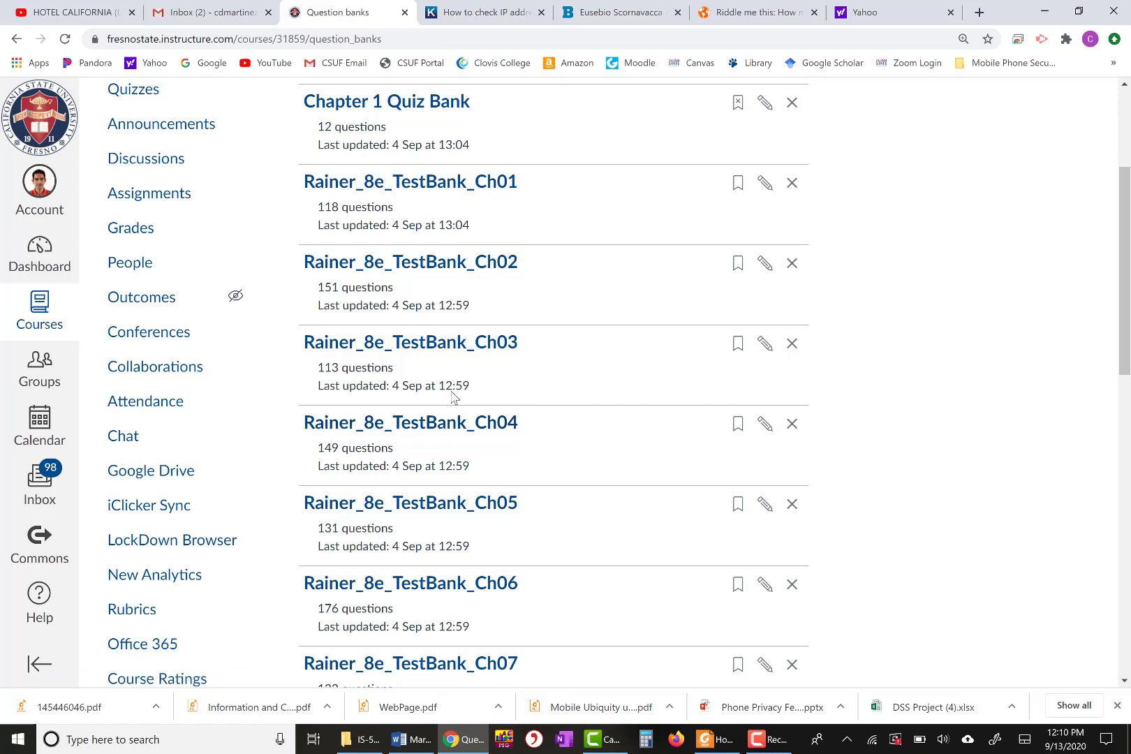
scroll(450, 386, up, 1)
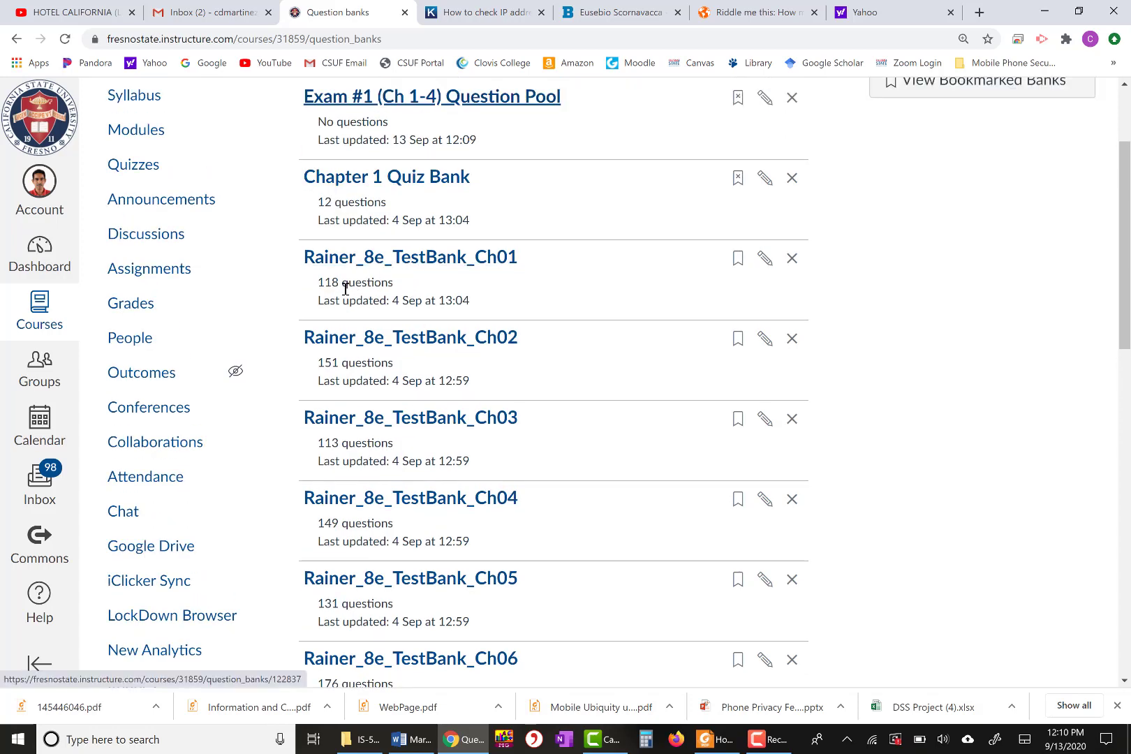
drag(393, 283, 318, 284)
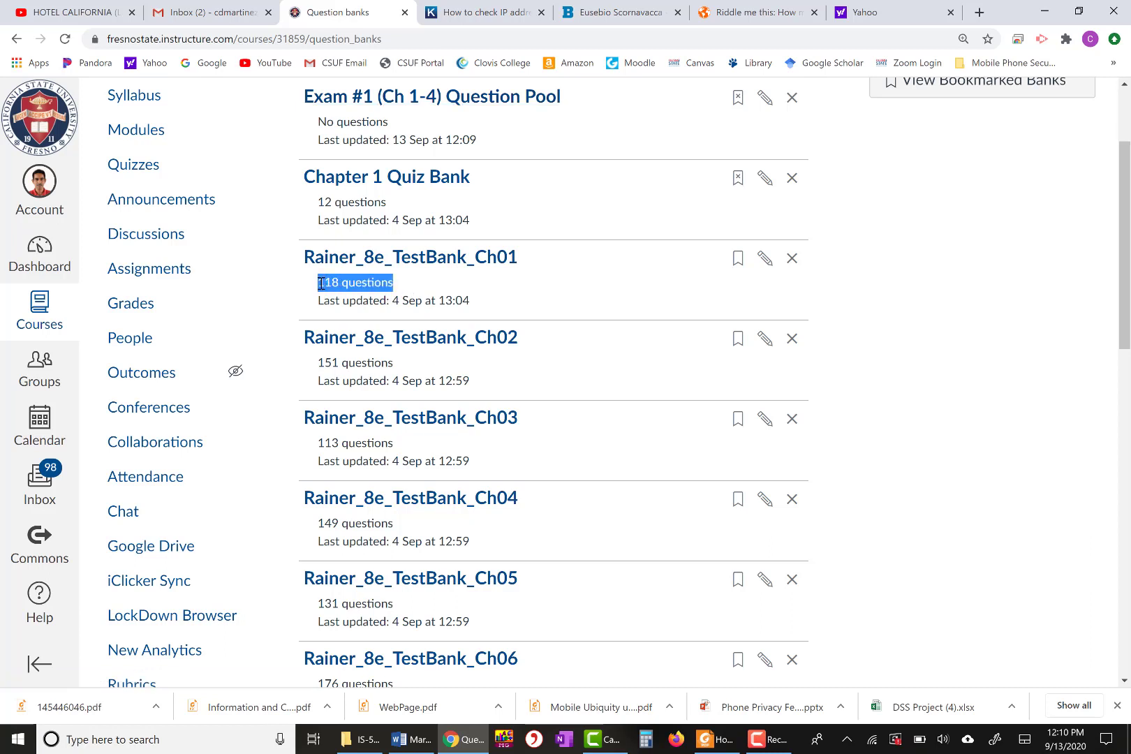
click(365, 259)
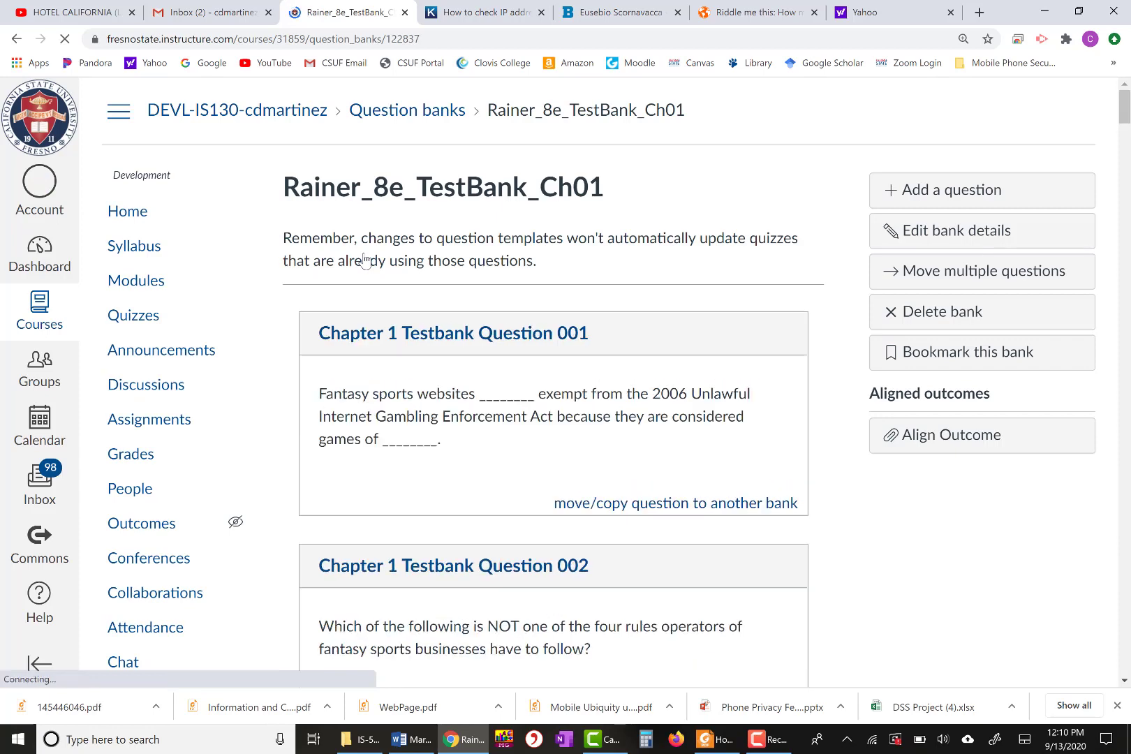
Browse the Ch01 bank's questions and open Question 001 for editing.
scroll(304, 320, down, 2)
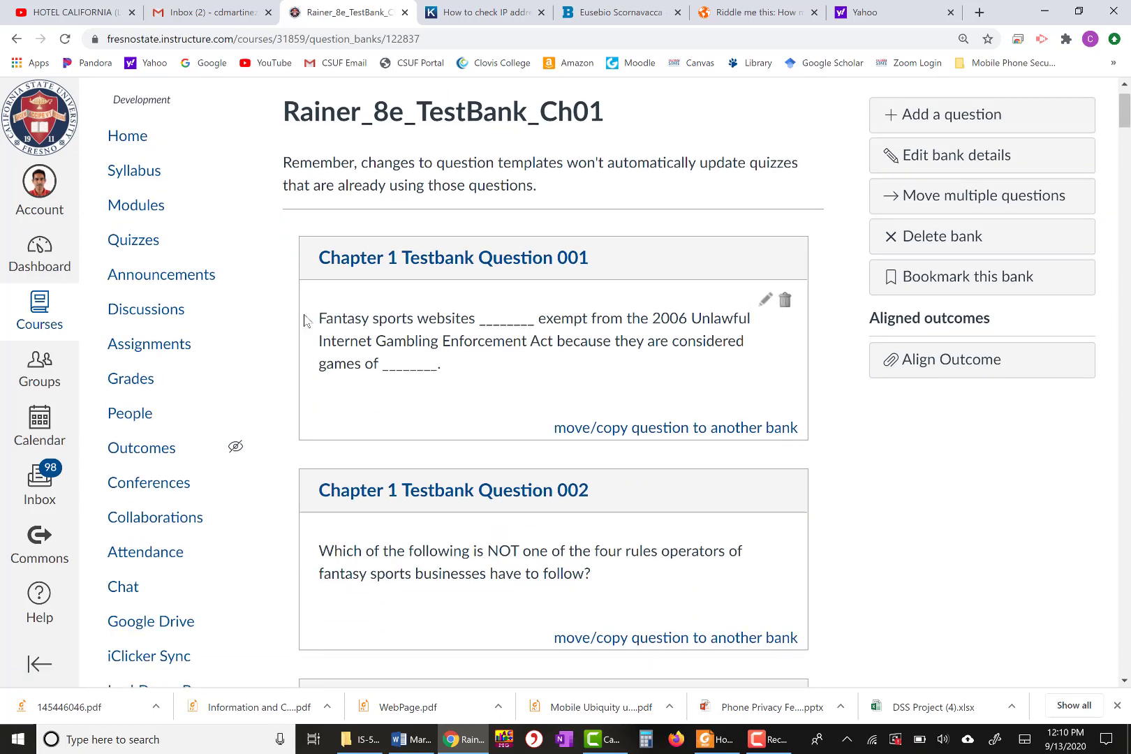
scroll(304, 320, down, 1)
scroll(304, 320, down, 2)
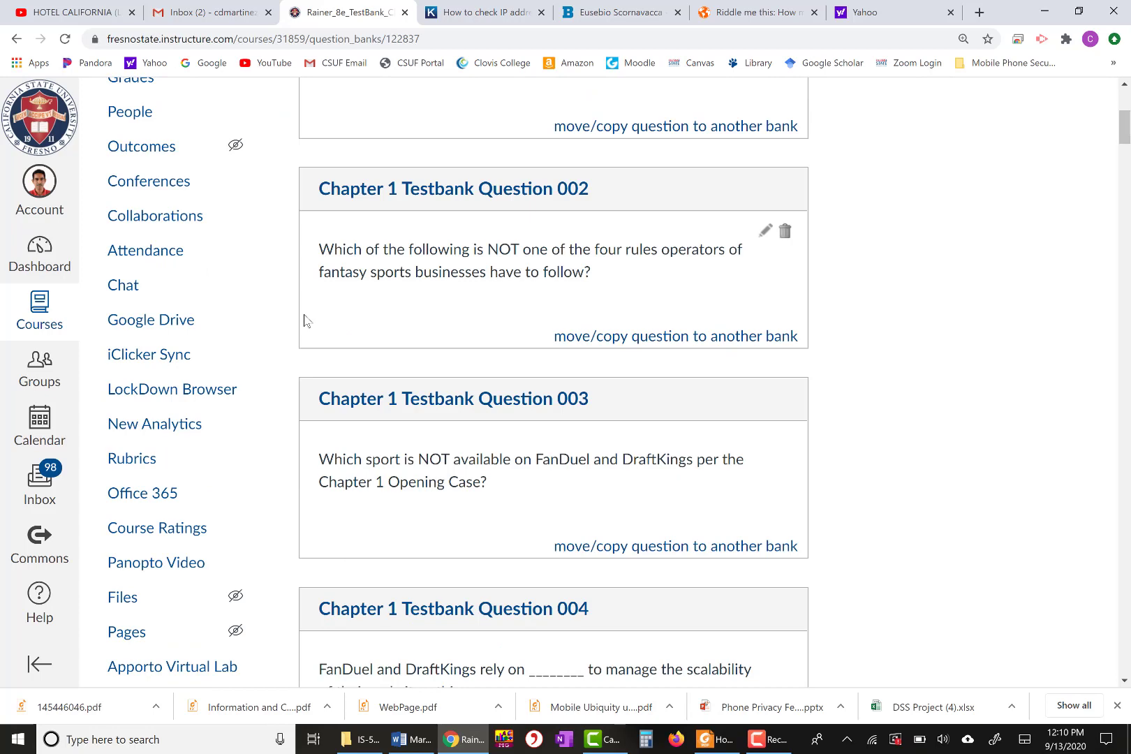
scroll(303, 320, up, 3)
scroll(304, 320, up, 2)
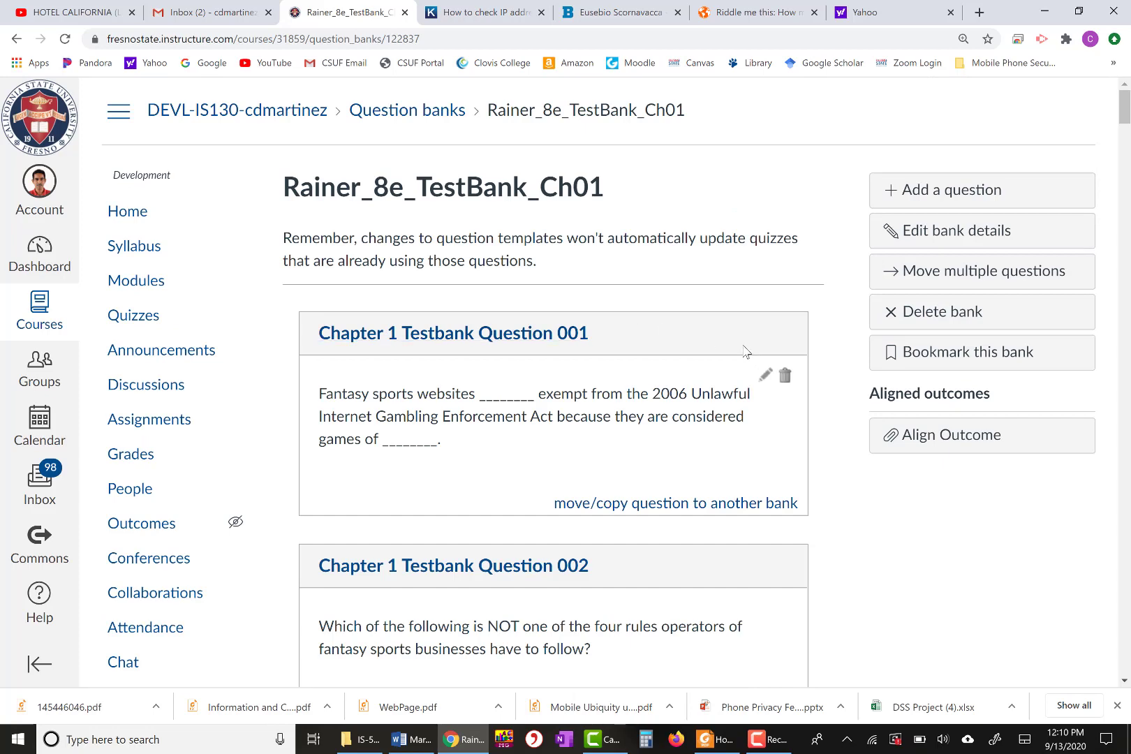
scroll(751, 345, down, 1)
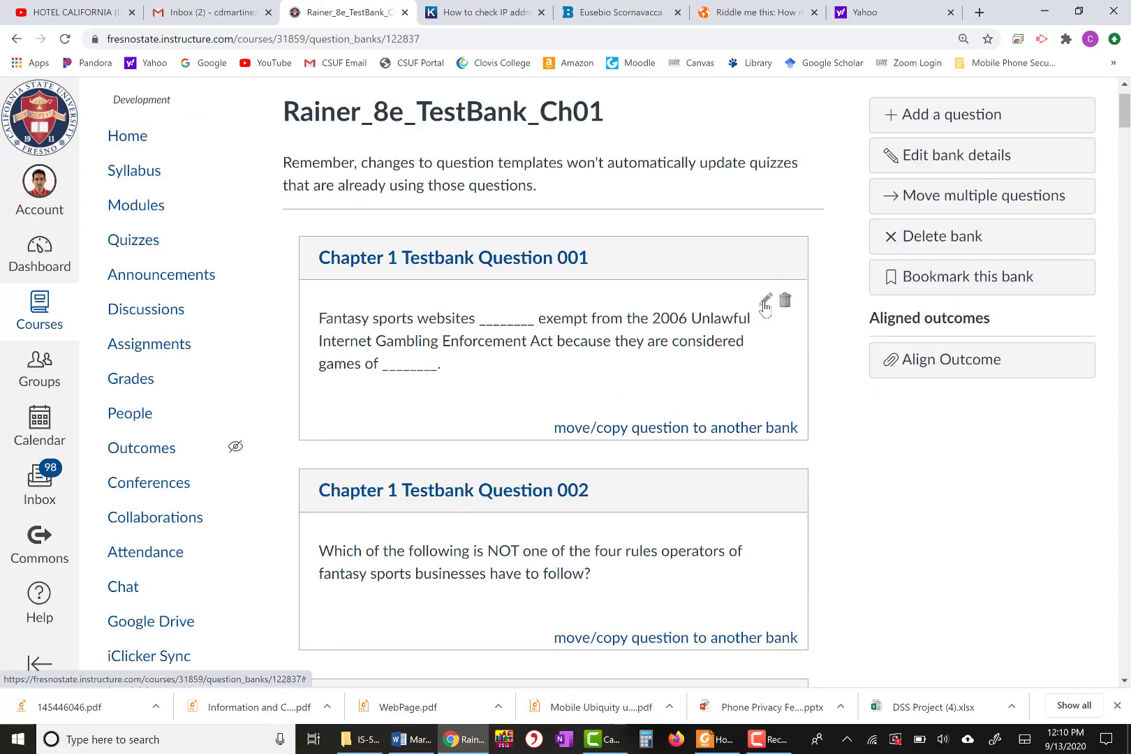
click(766, 306)
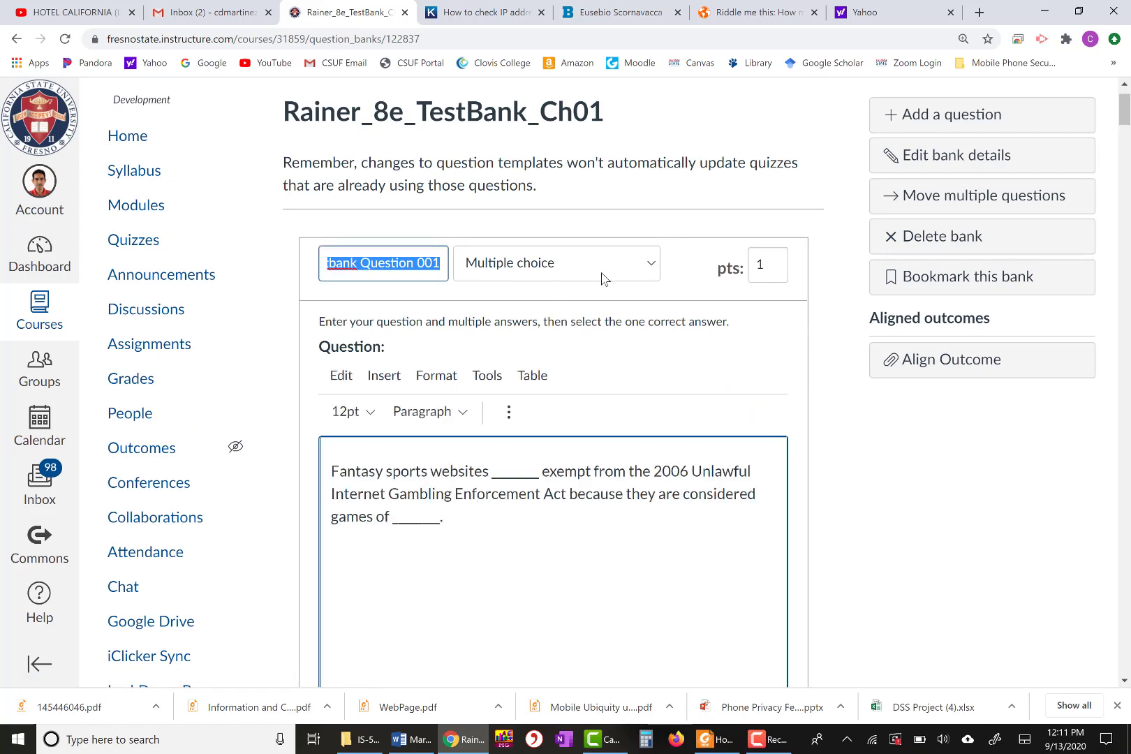
Keep the question type as Multiple choice and review its answers.
click(655, 269)
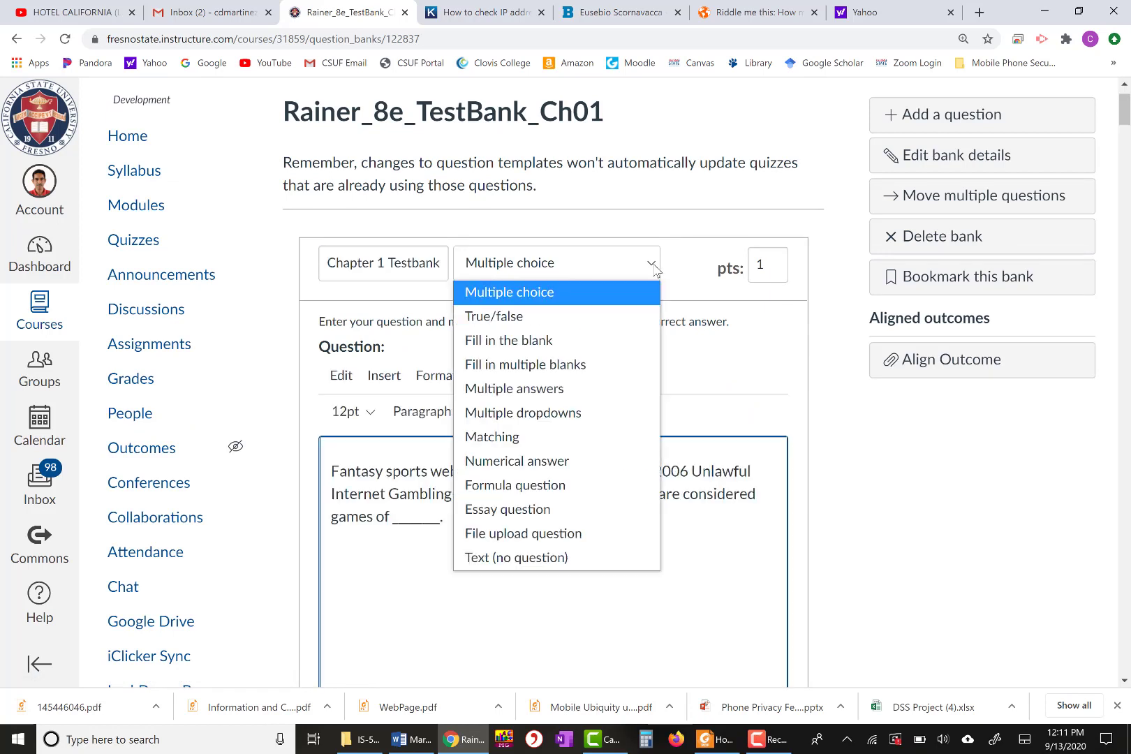
click(674, 264)
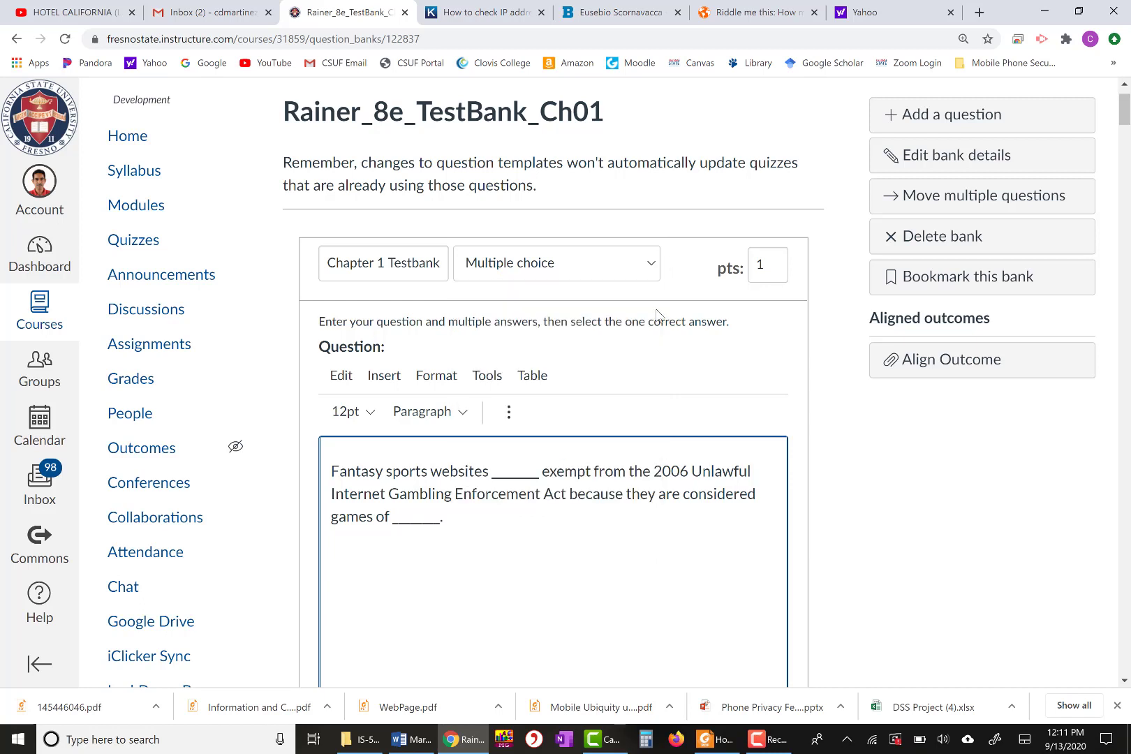
scroll(656, 315, down, 1)
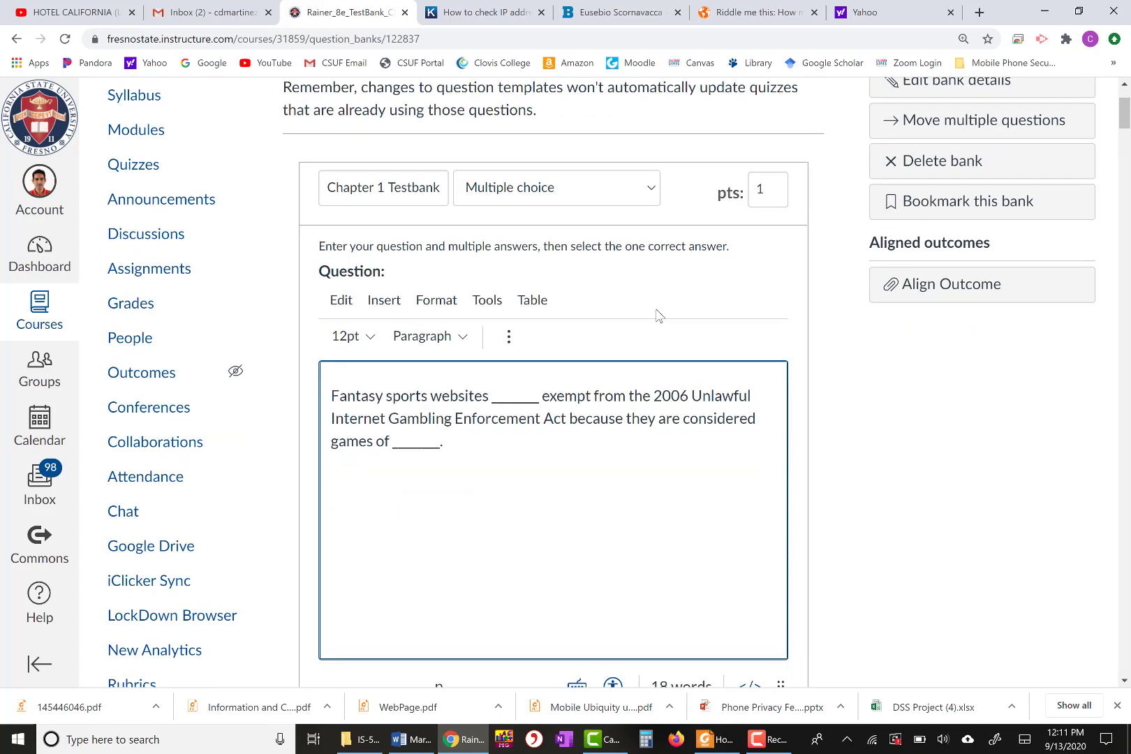
scroll(657, 315, down, 4)
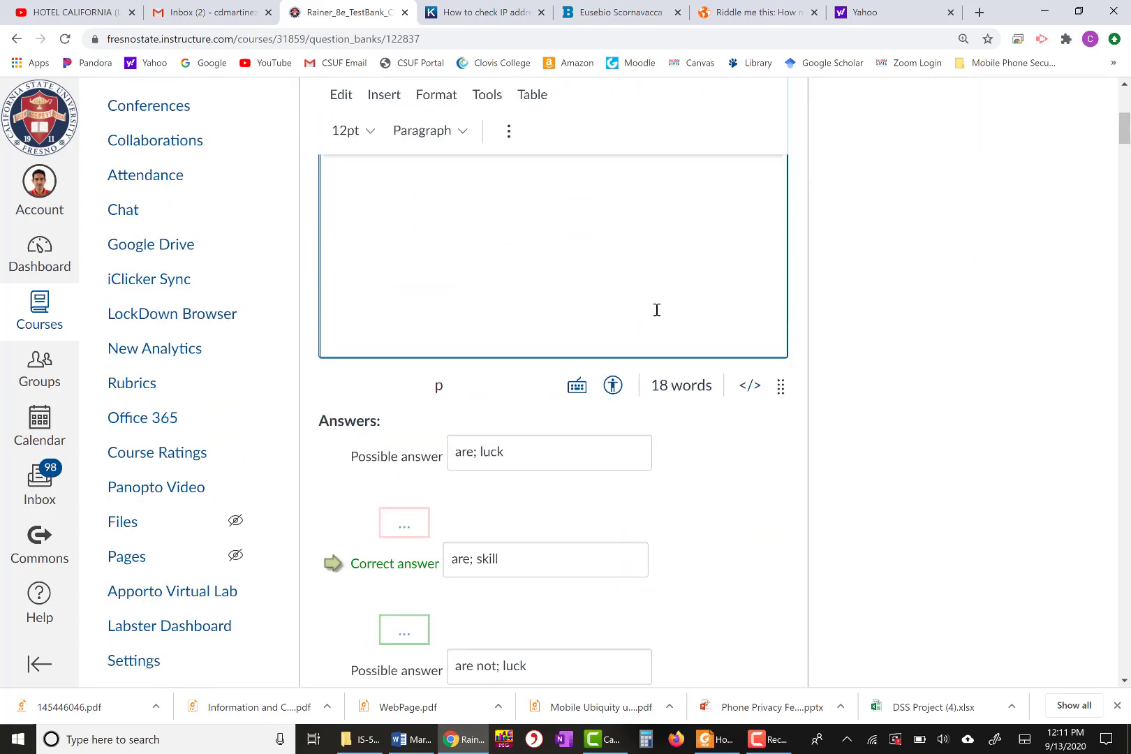
scroll(657, 310, down, 8)
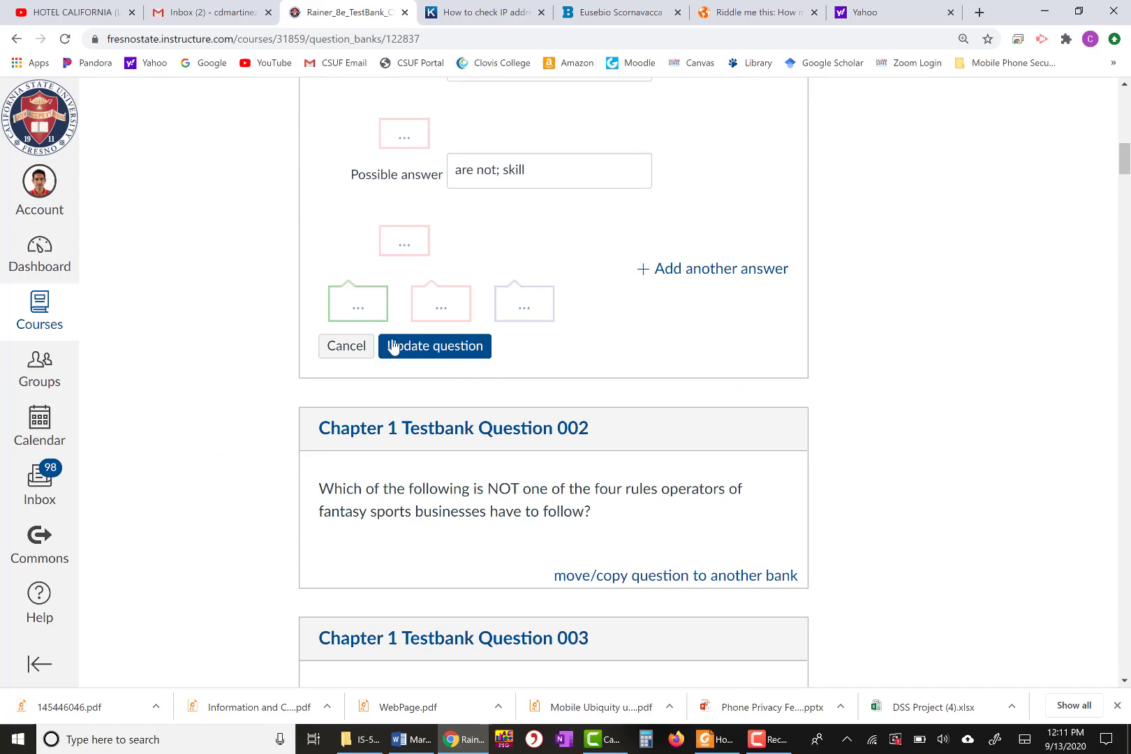
Close Question 001 and copy Questions 004 and 005 into the Exam #1 (Ch 1-4) Question Pool.
click(349, 347)
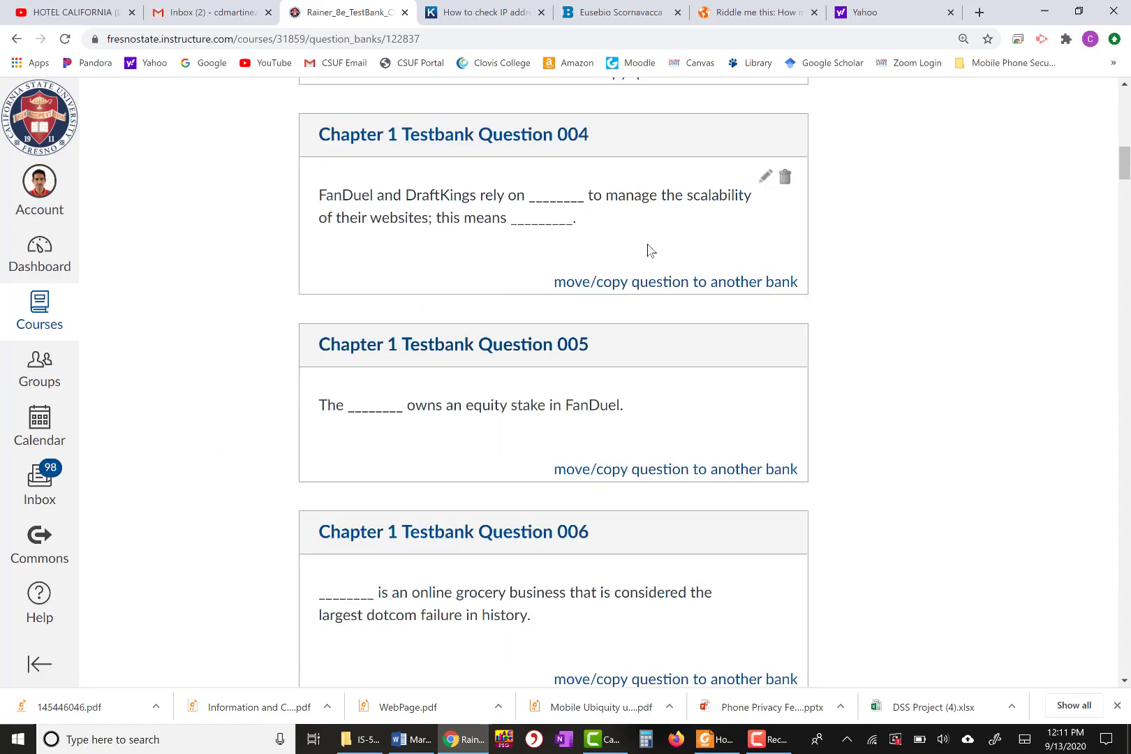
click(639, 283)
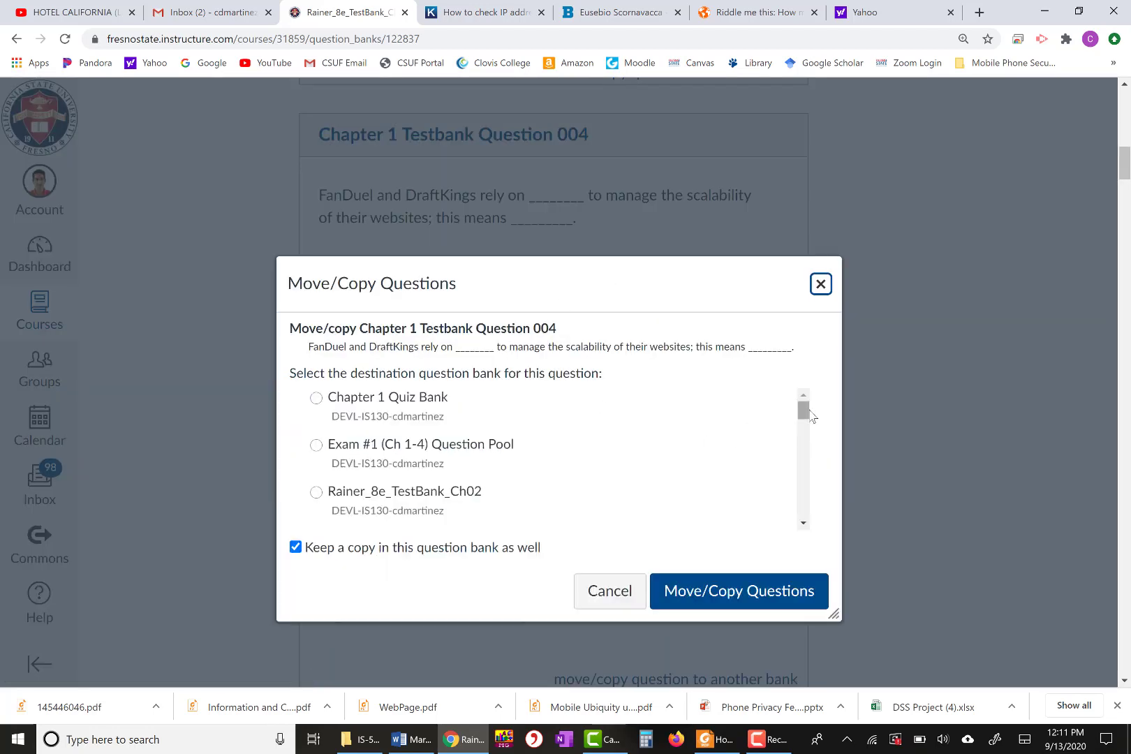
click(804, 414)
click(317, 447)
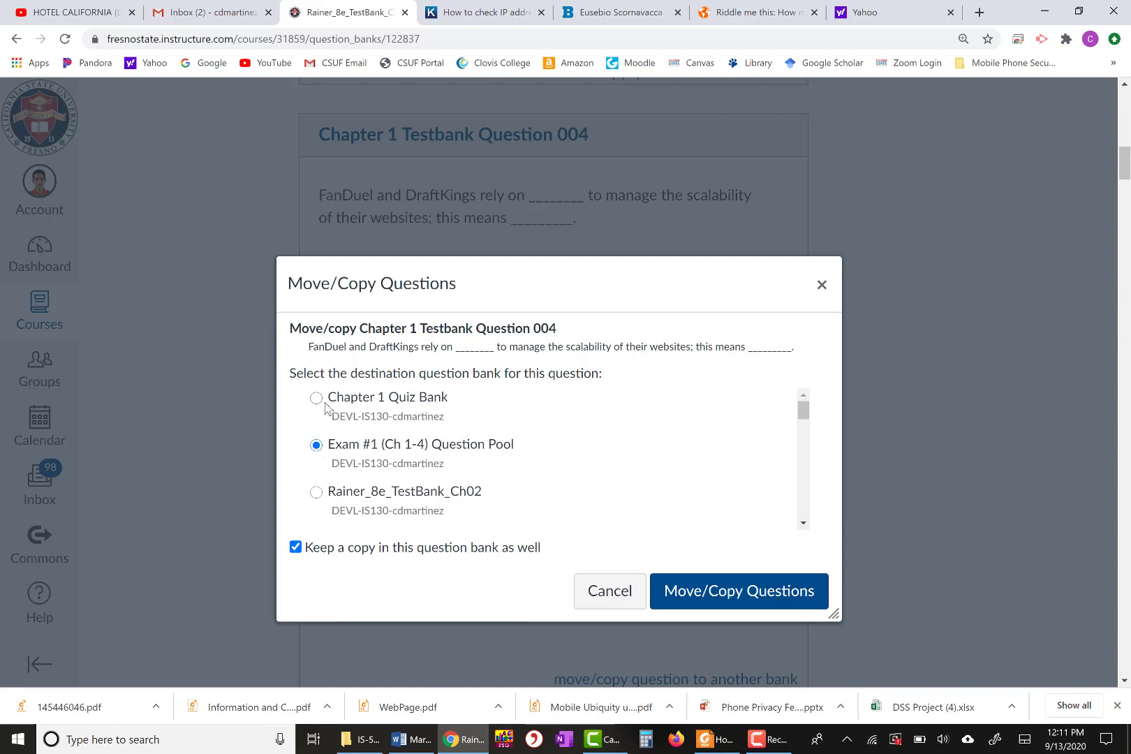
click(683, 597)
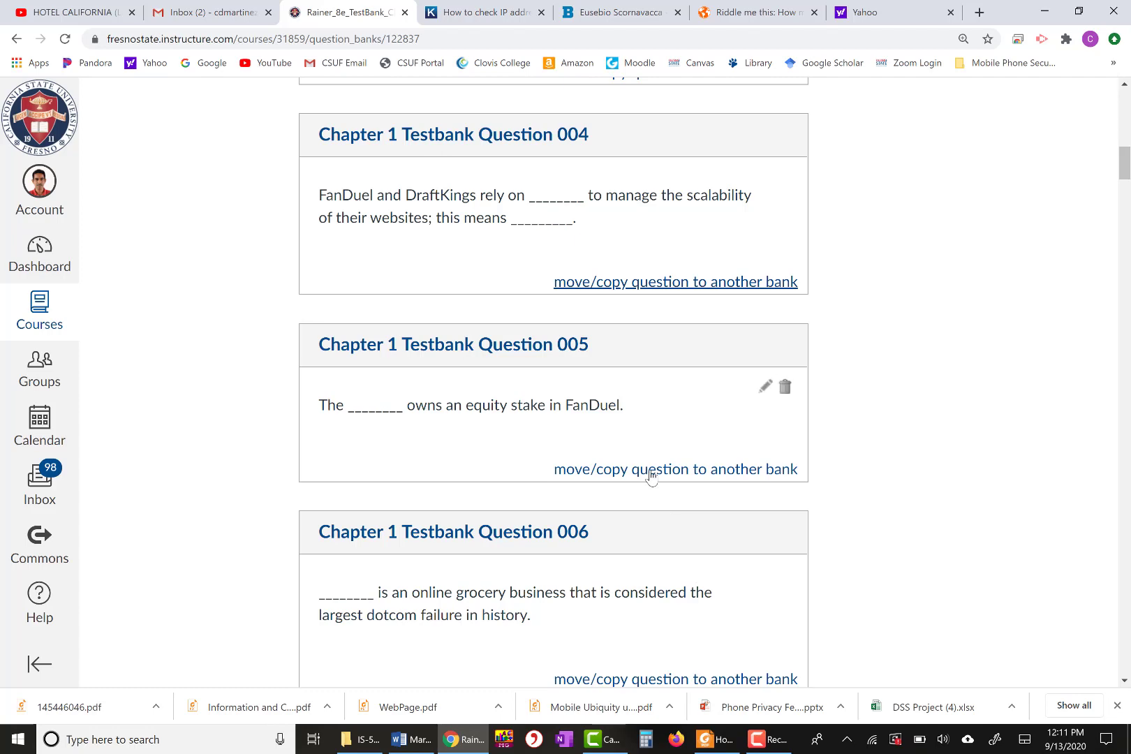
scroll(651, 477, down, 2)
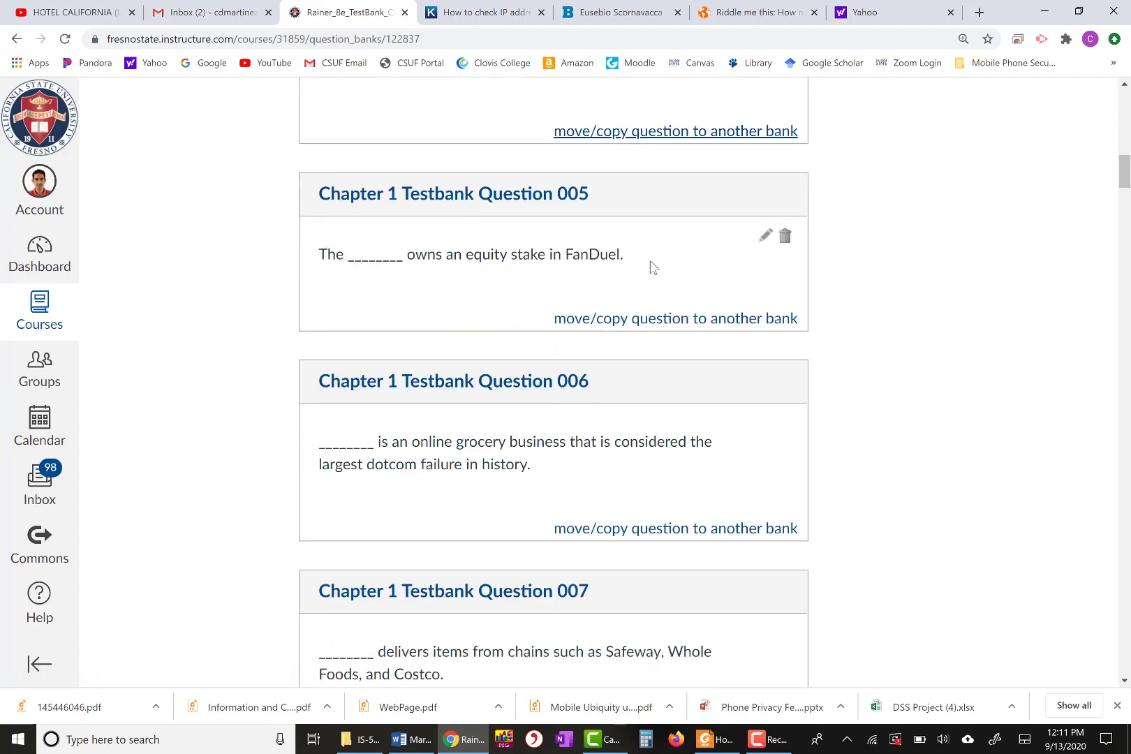
click(617, 322)
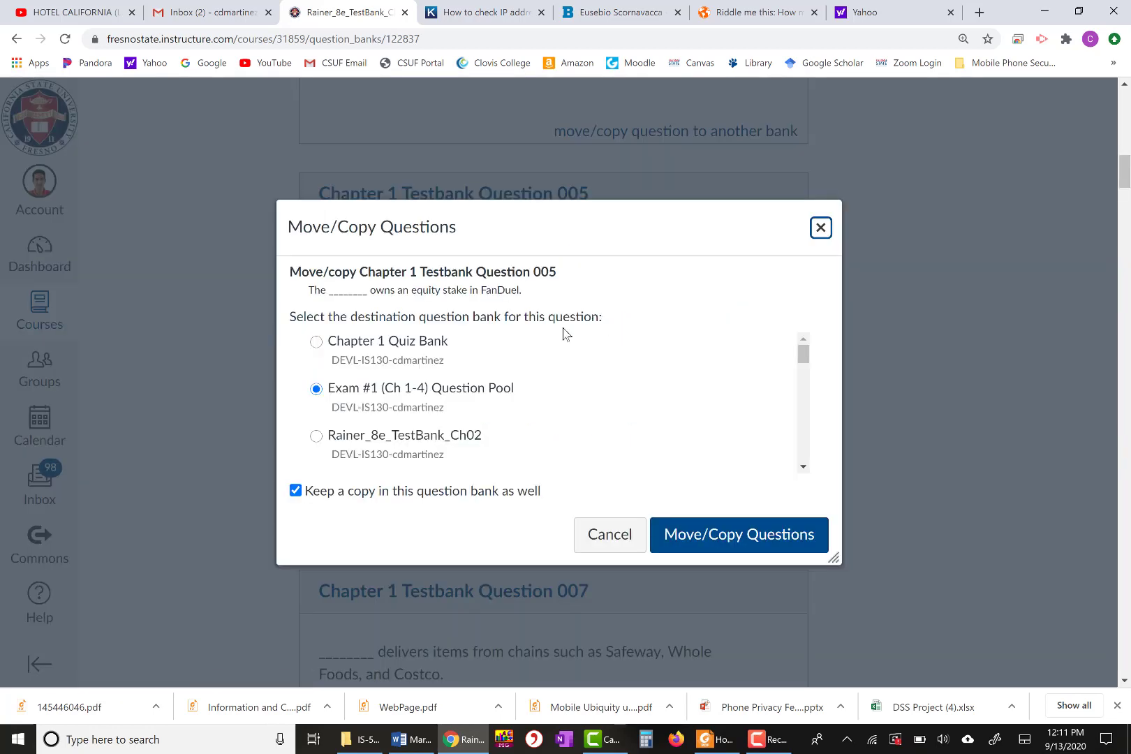
click(316, 389)
click(717, 537)
Copy Questions 007, 008 and 009 into the Exam #1 pool, keeping the originals.
scroll(725, 517, down, 2)
scroll(727, 499, down, 1)
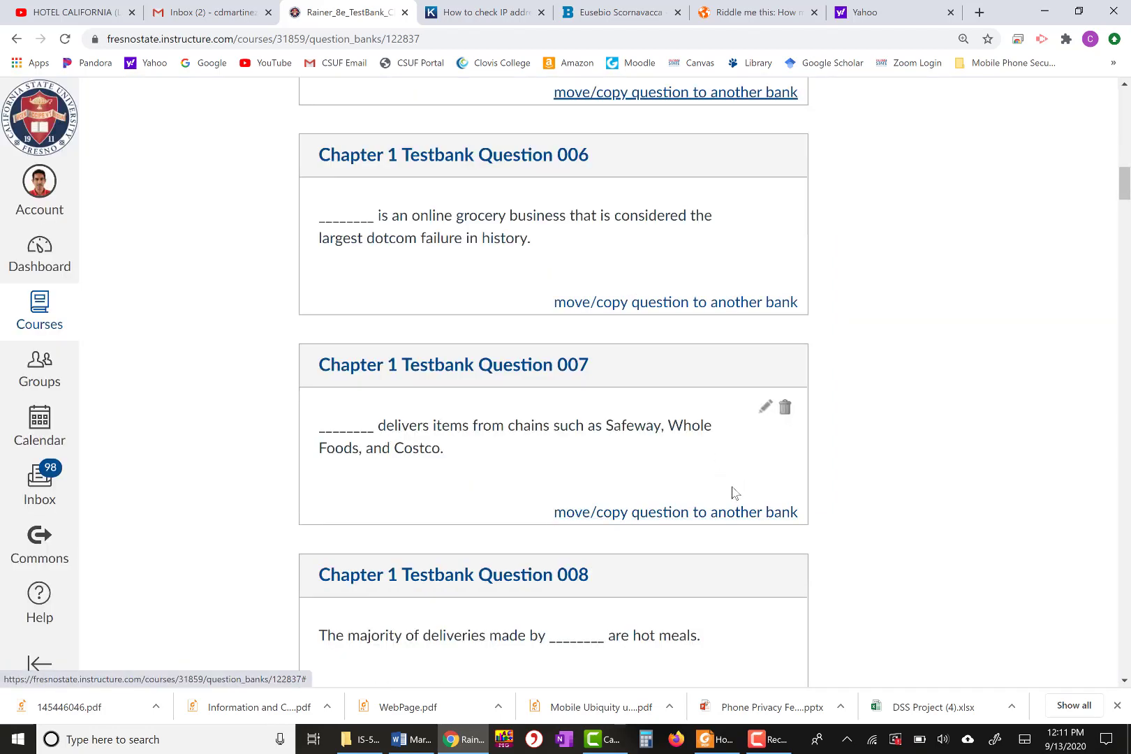
click(710, 518)
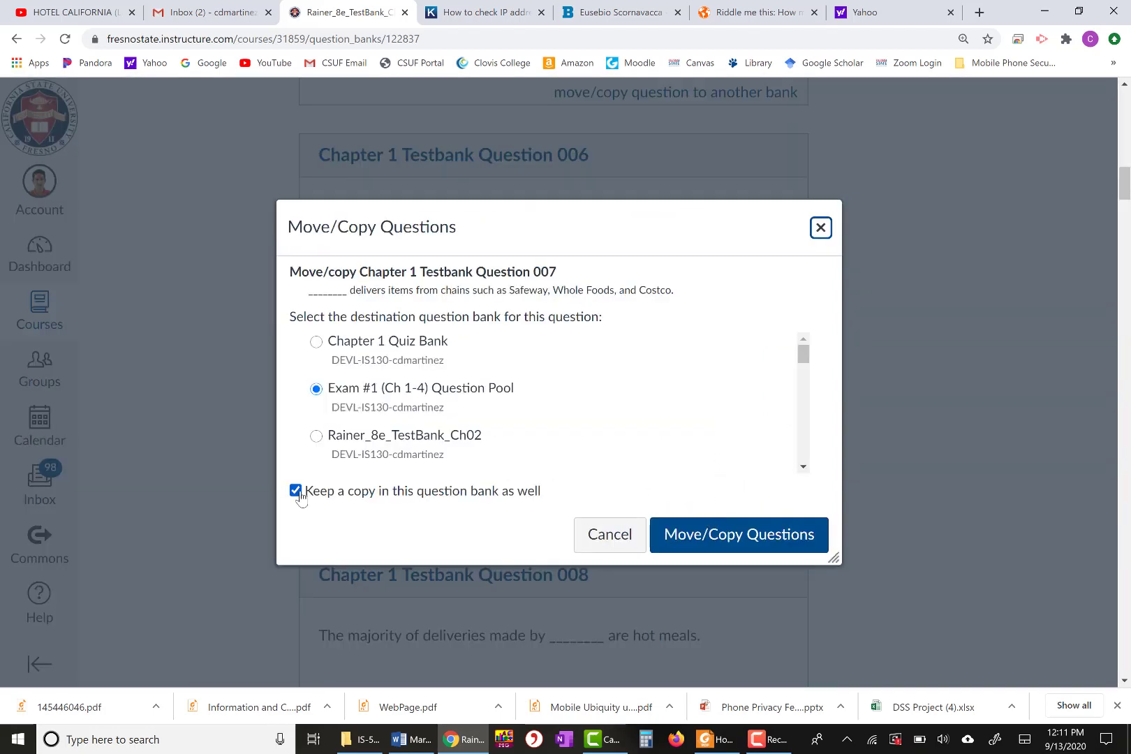
click(746, 551)
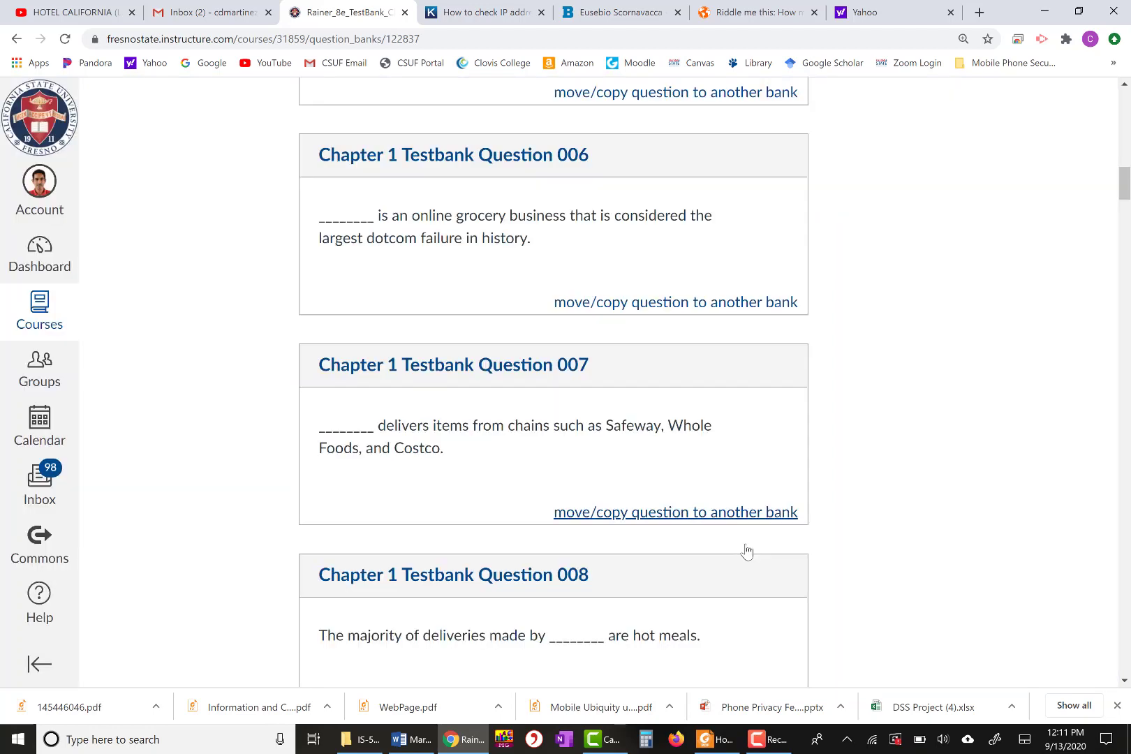
scroll(746, 551, down, 2)
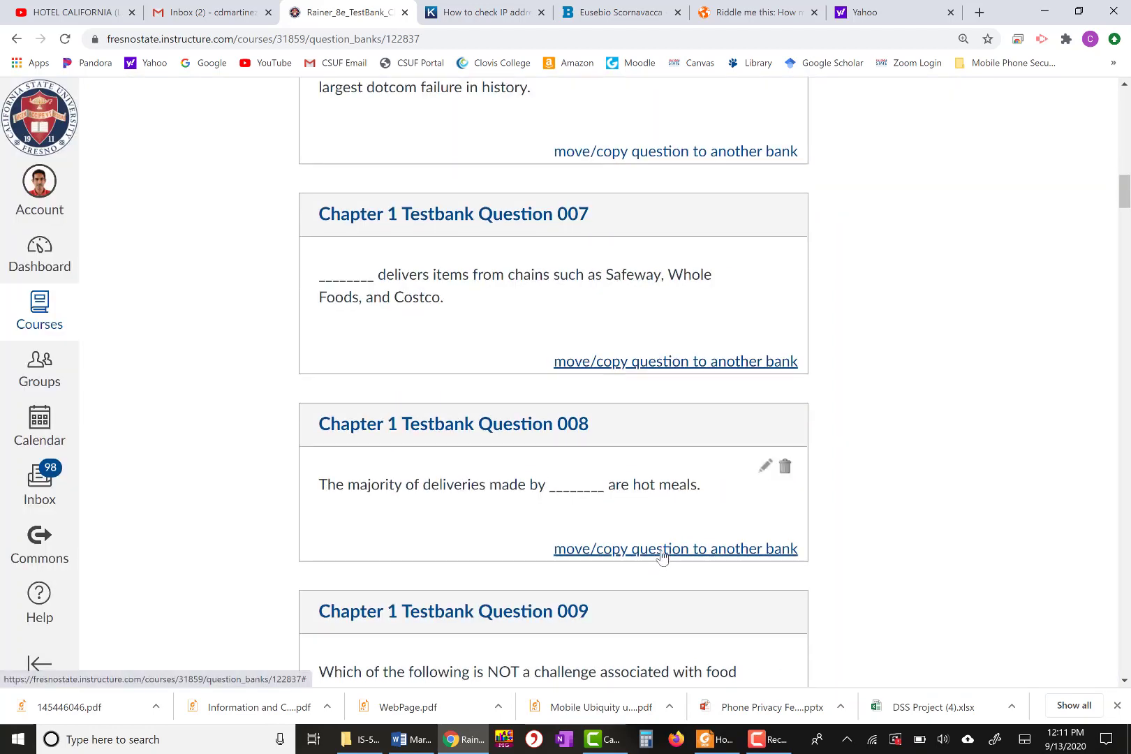
click(662, 549)
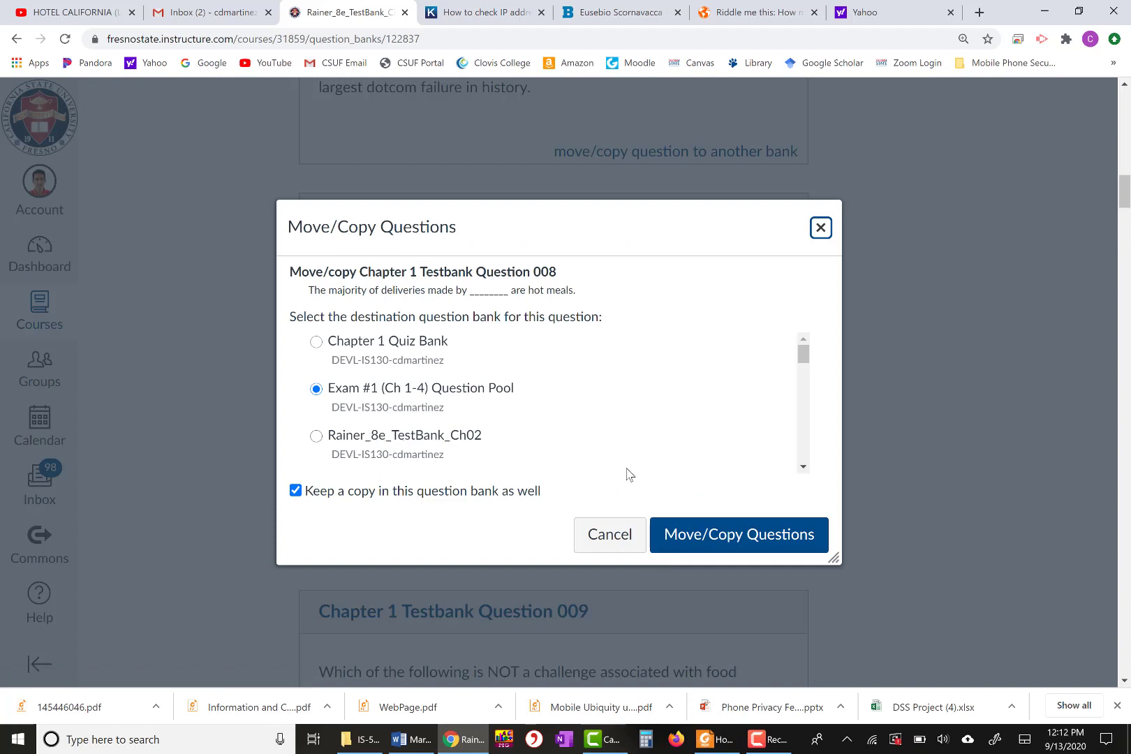
click(728, 536)
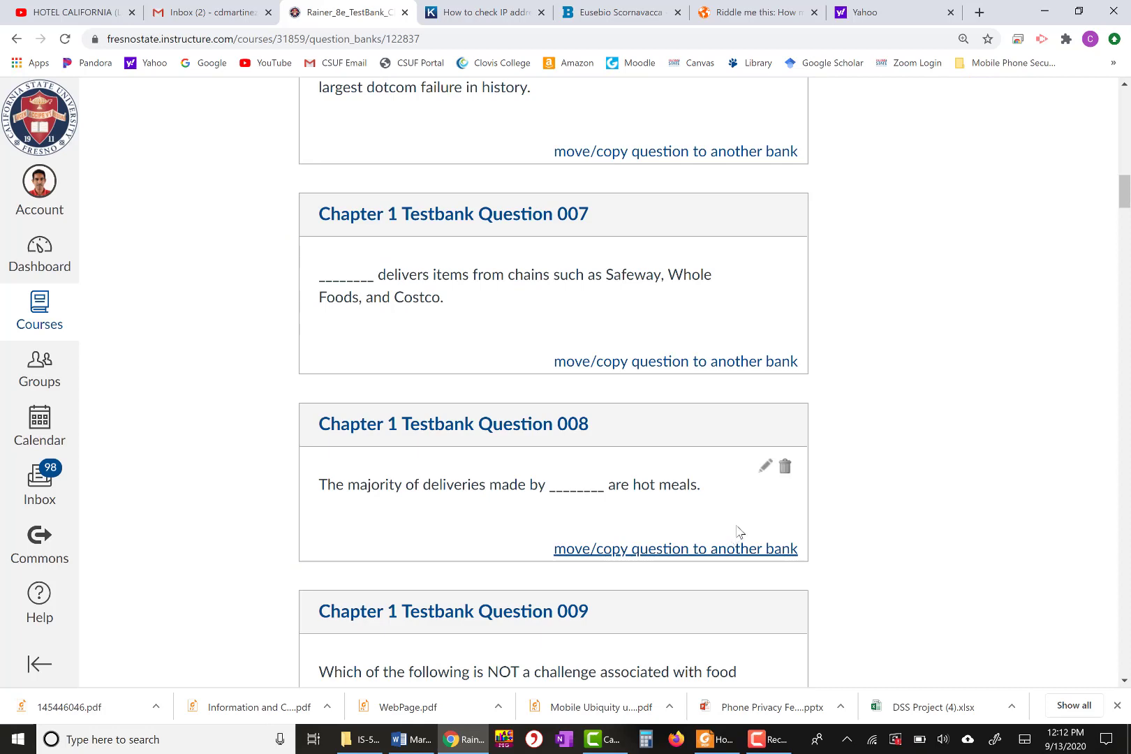
scroll(740, 532, down, 5)
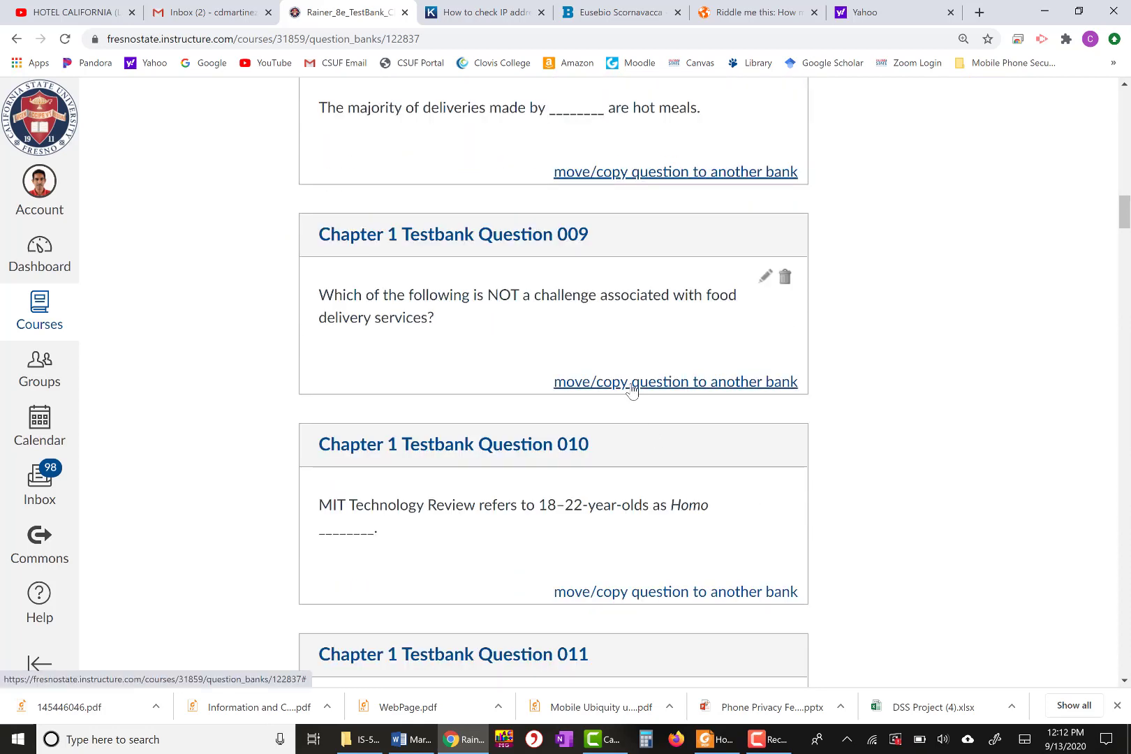
click(632, 382)
click(316, 391)
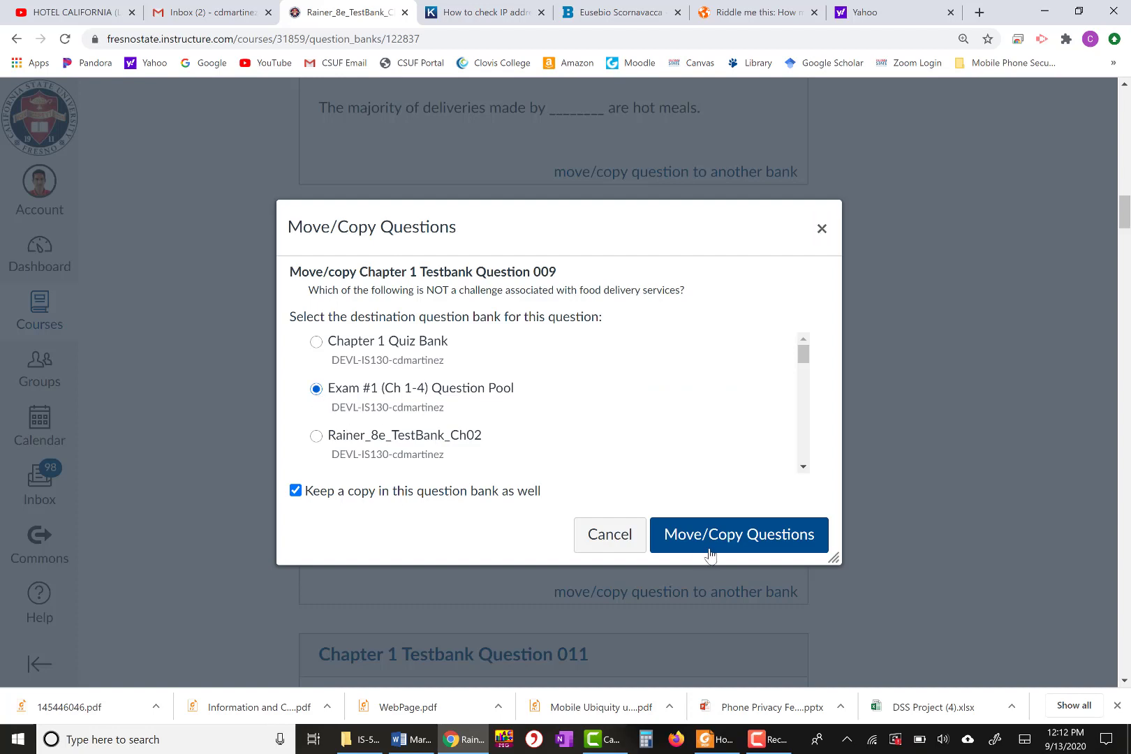
click(735, 535)
Copy Questions 010, 012 and 013 into the Exam #1 pool.
scroll(664, 472, down, 3)
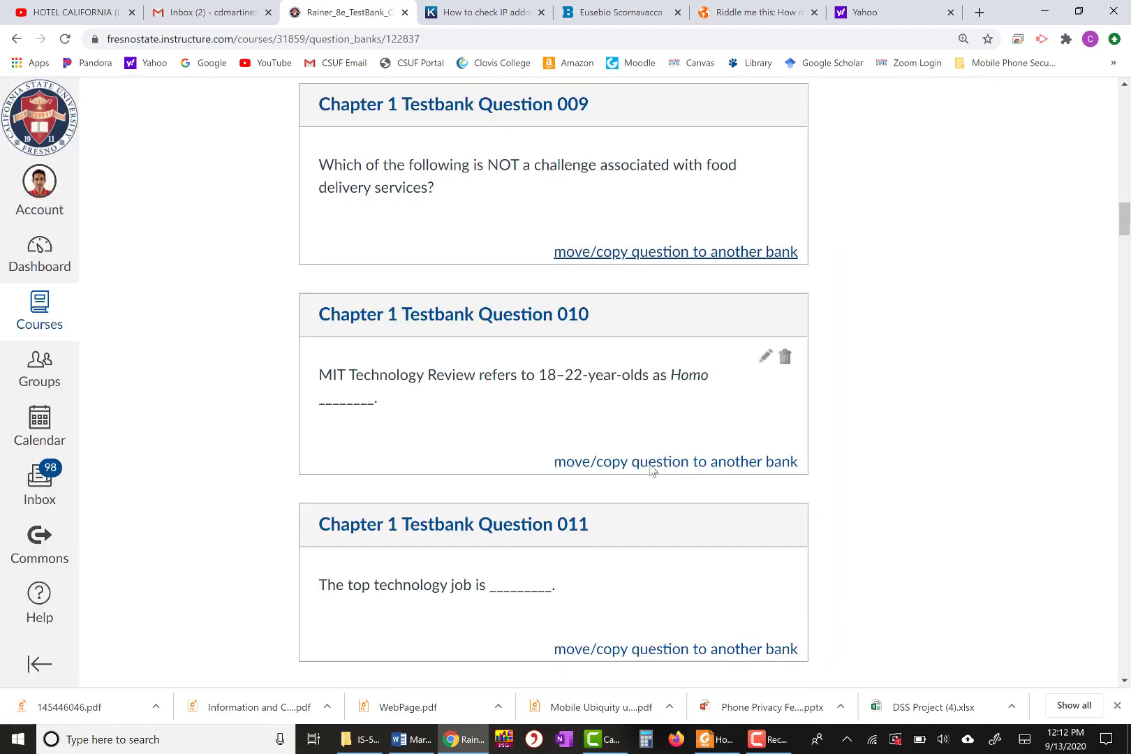
click(640, 443)
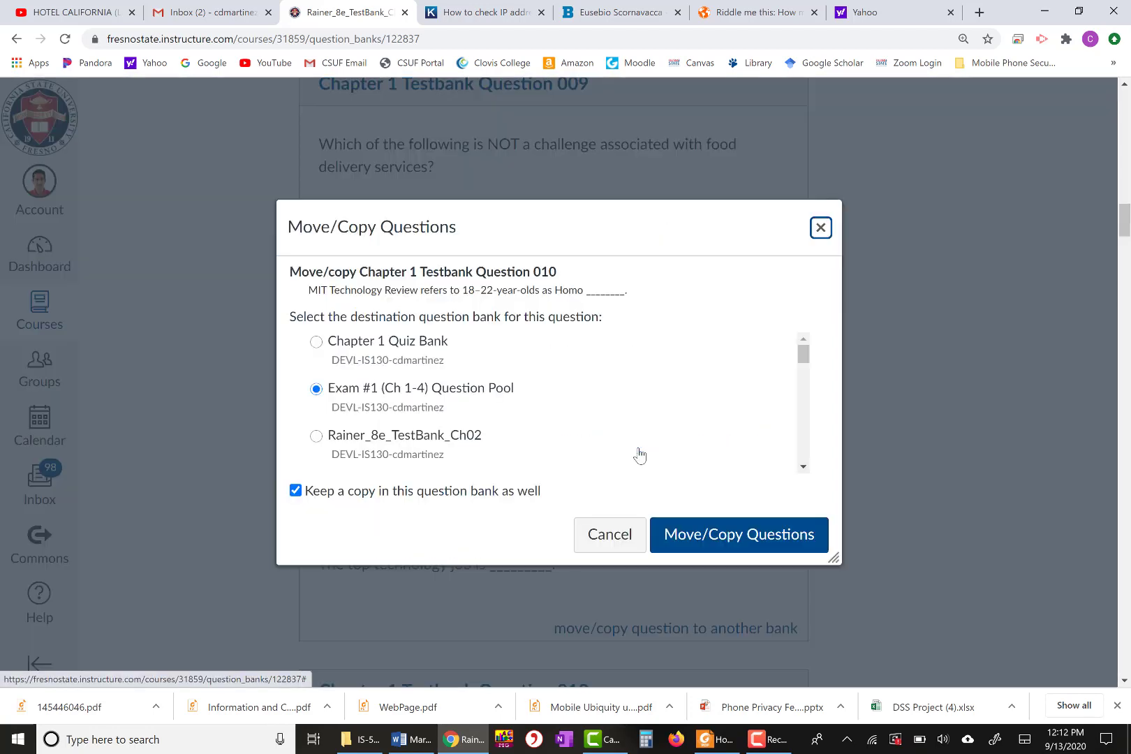
click(688, 535)
scroll(694, 525, down, 4)
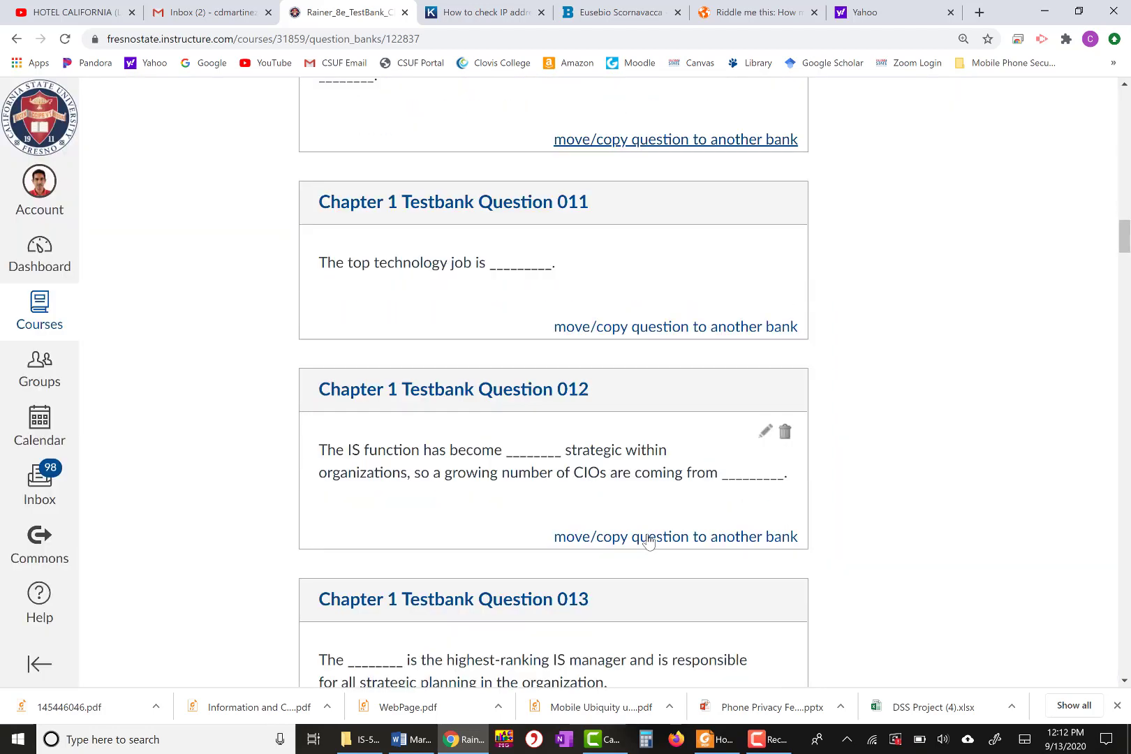
click(648, 542)
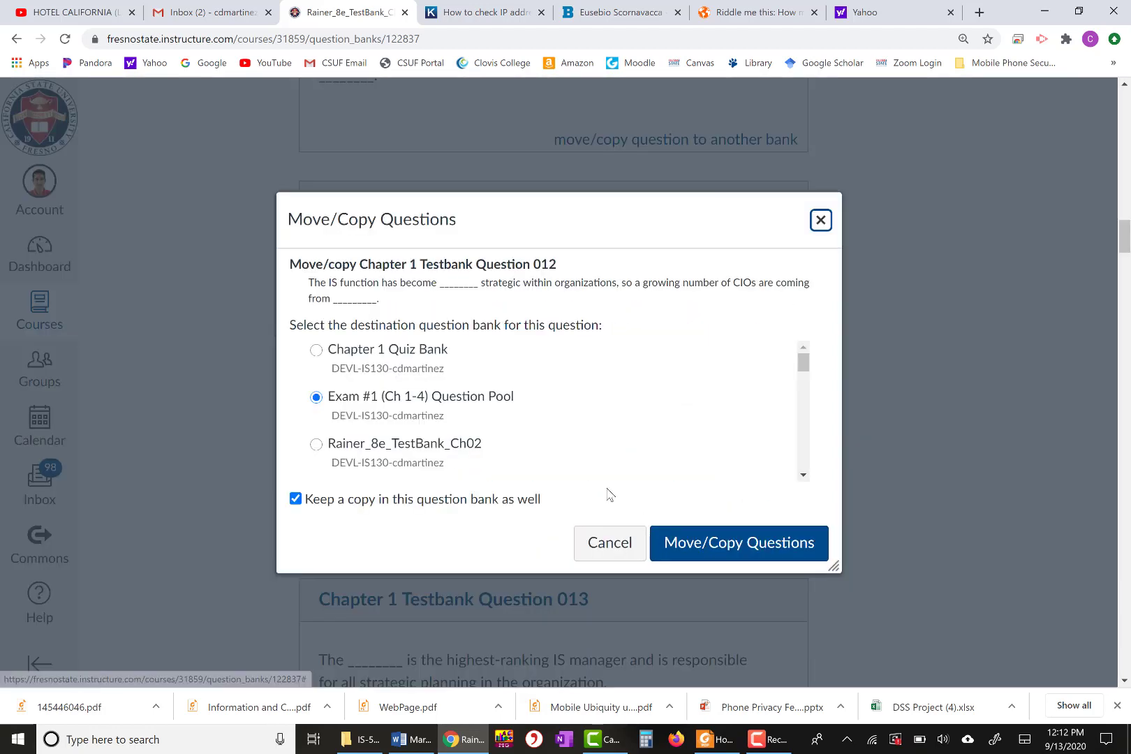
click(705, 550)
scroll(669, 538, down, 3)
click(640, 523)
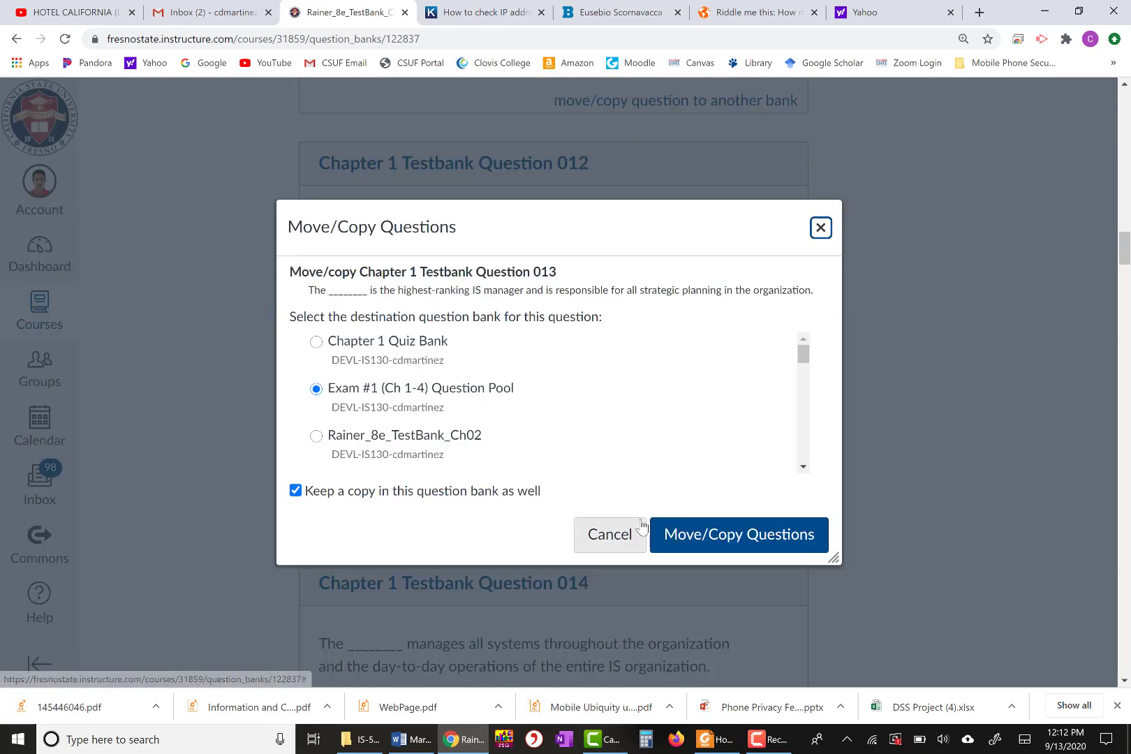
click(714, 540)
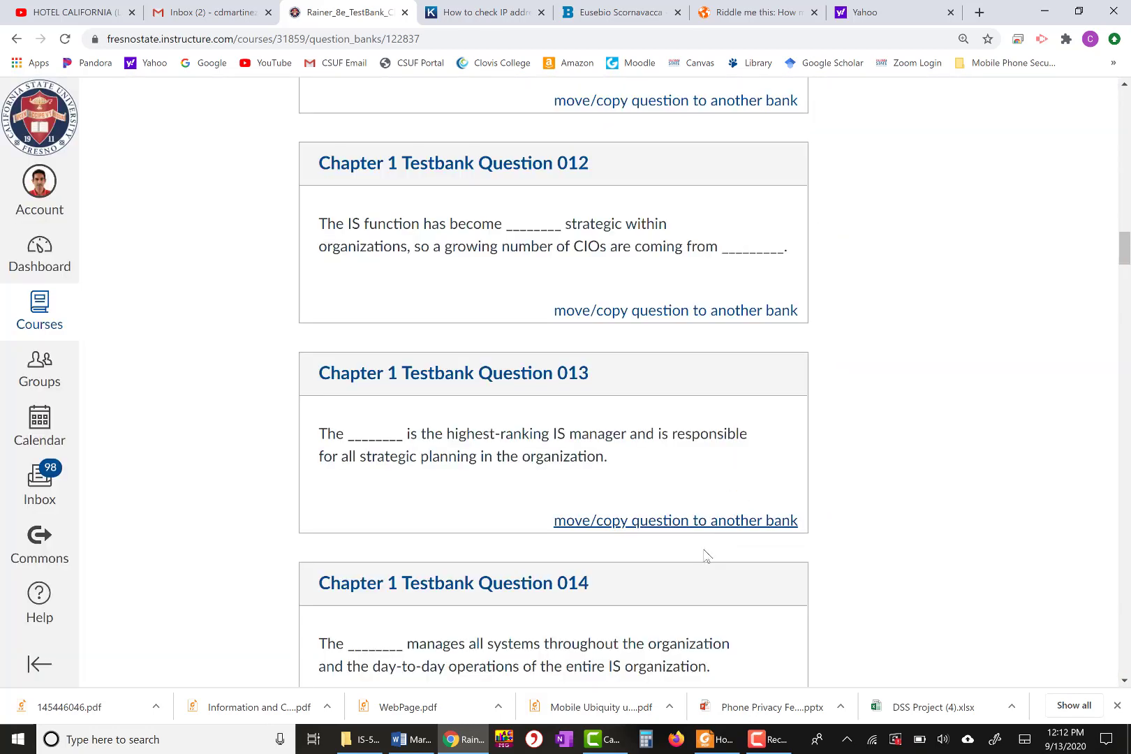
scroll(698, 559, down, 2)
scroll(686, 553, down, 1)
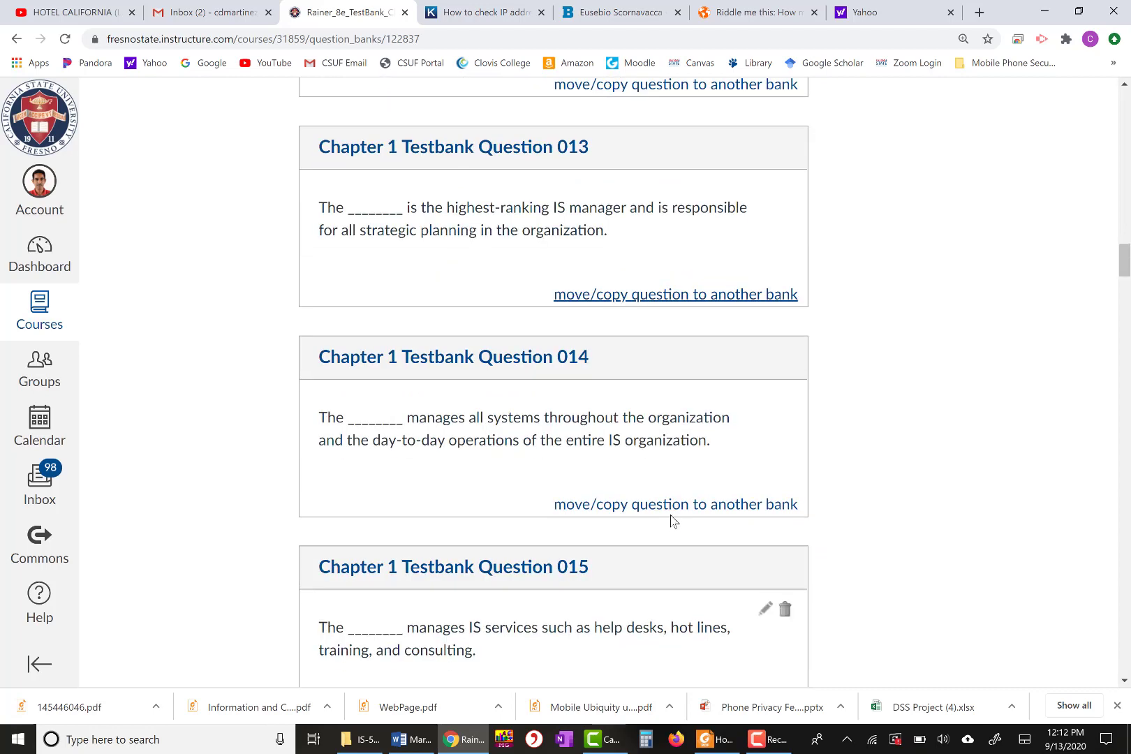
Copy Questions 014, 015 and 016 into the Exam #1 pool.
click(669, 511)
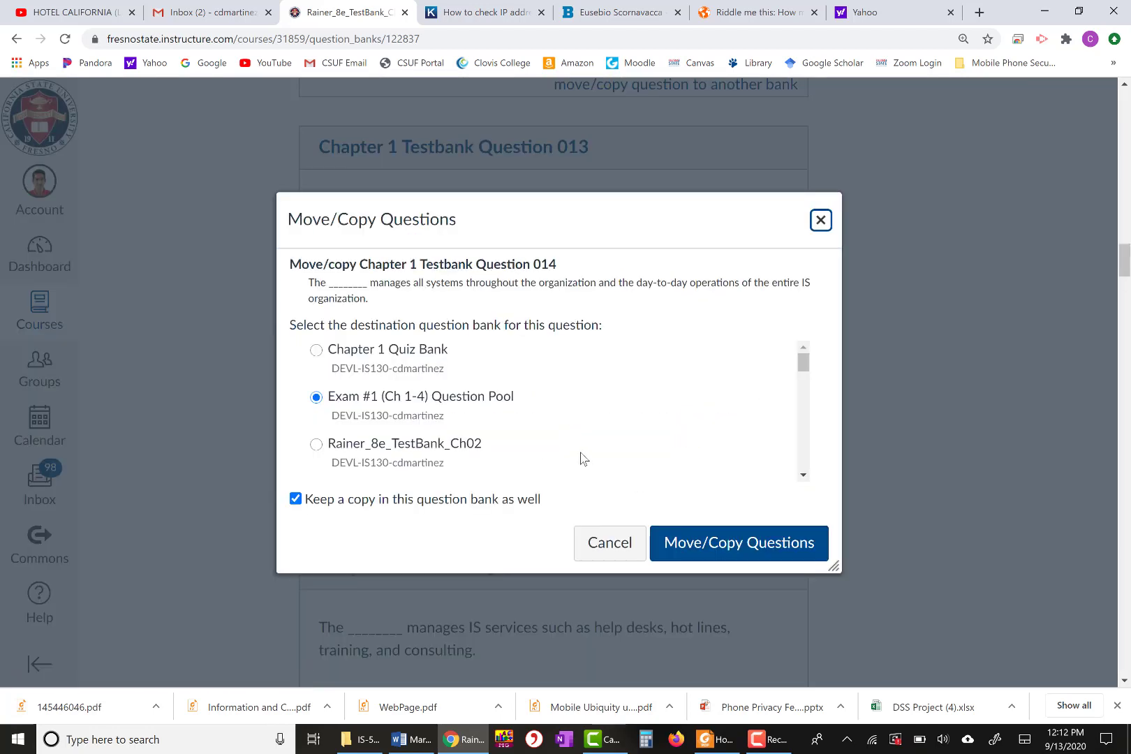
click(703, 544)
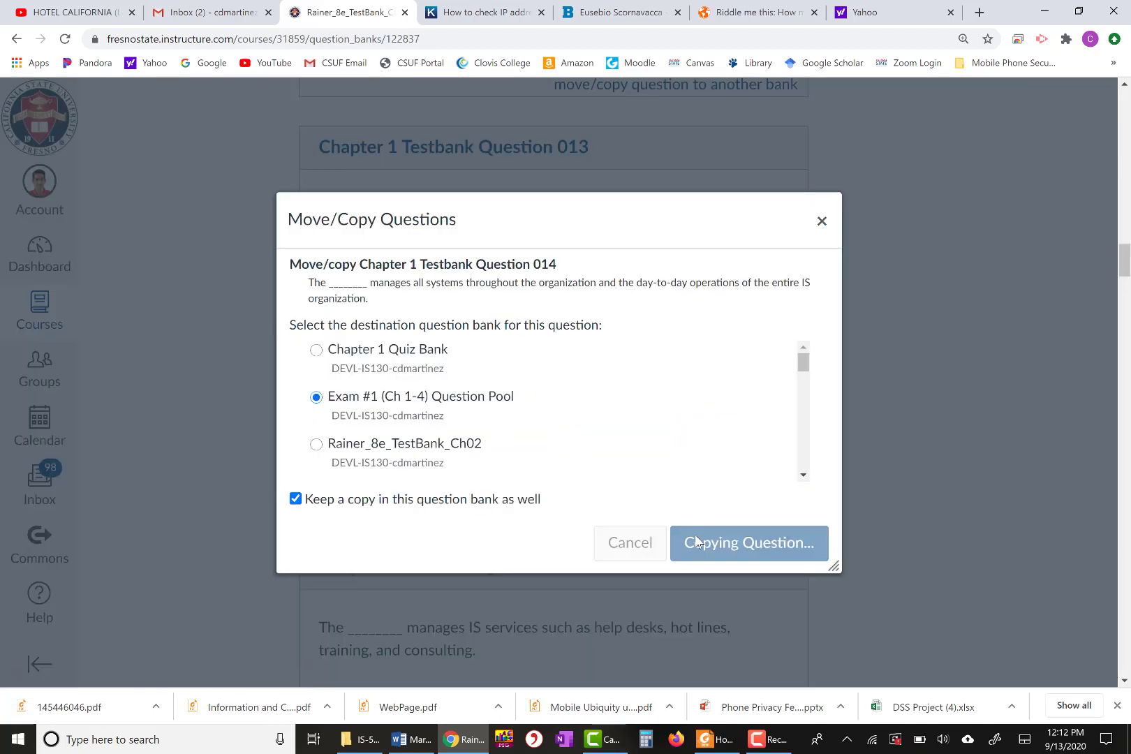
scroll(705, 535, down, 2)
scroll(705, 537, down, 1)
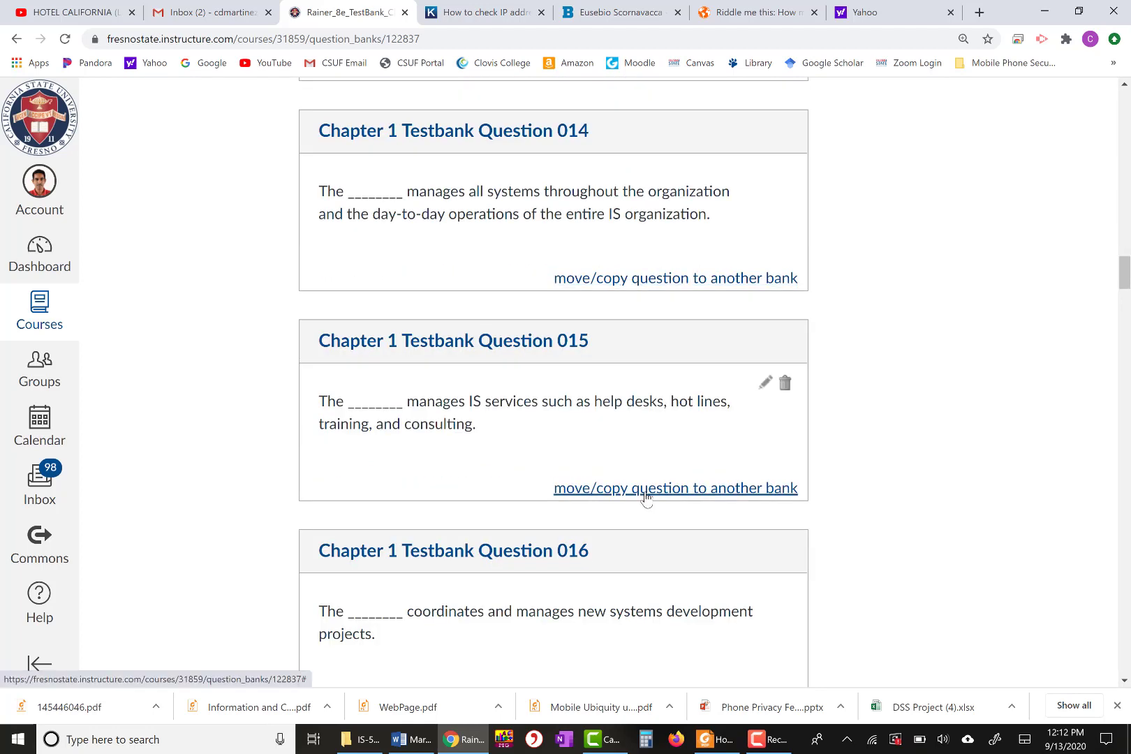
click(644, 495)
click(695, 537)
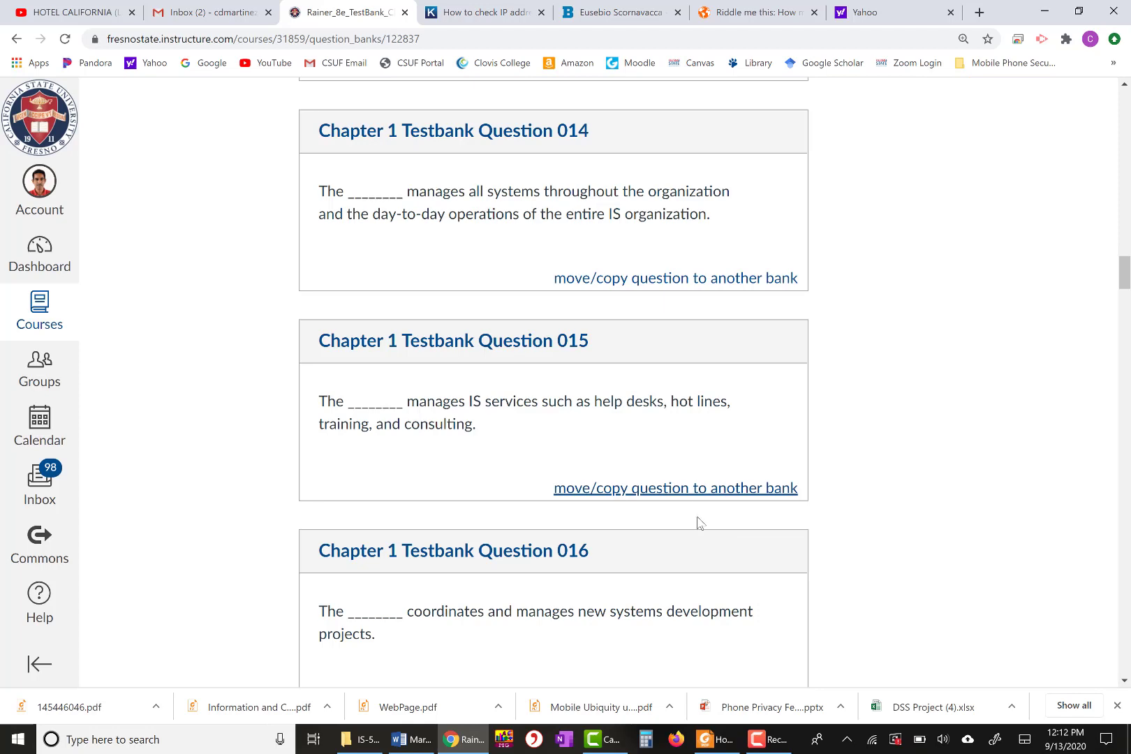
scroll(700, 523, down, 2)
click(648, 546)
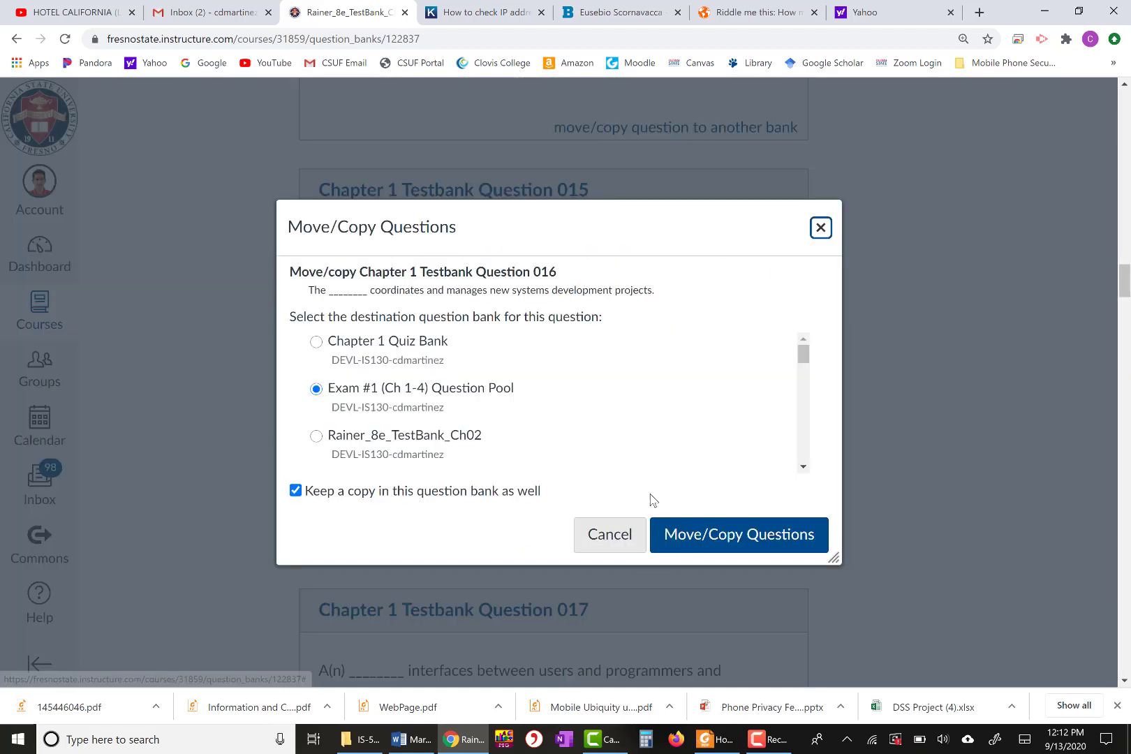
click(704, 540)
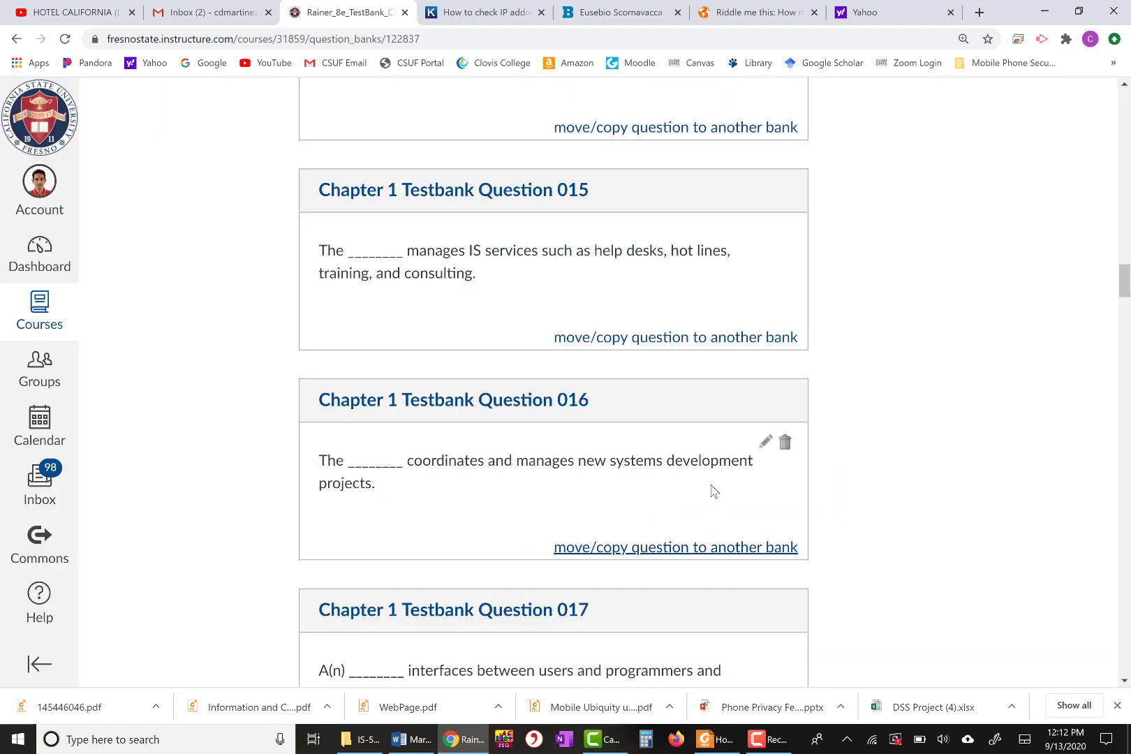
scroll(713, 491, up, 20)
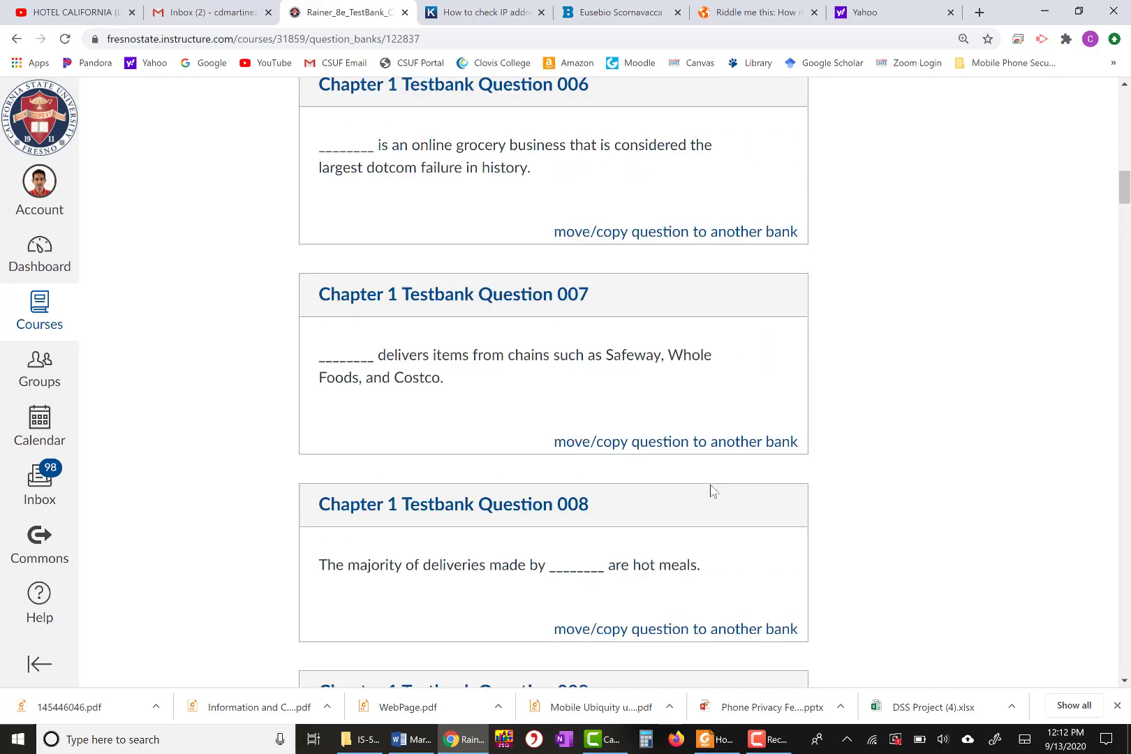
scroll(713, 491, up, 8)
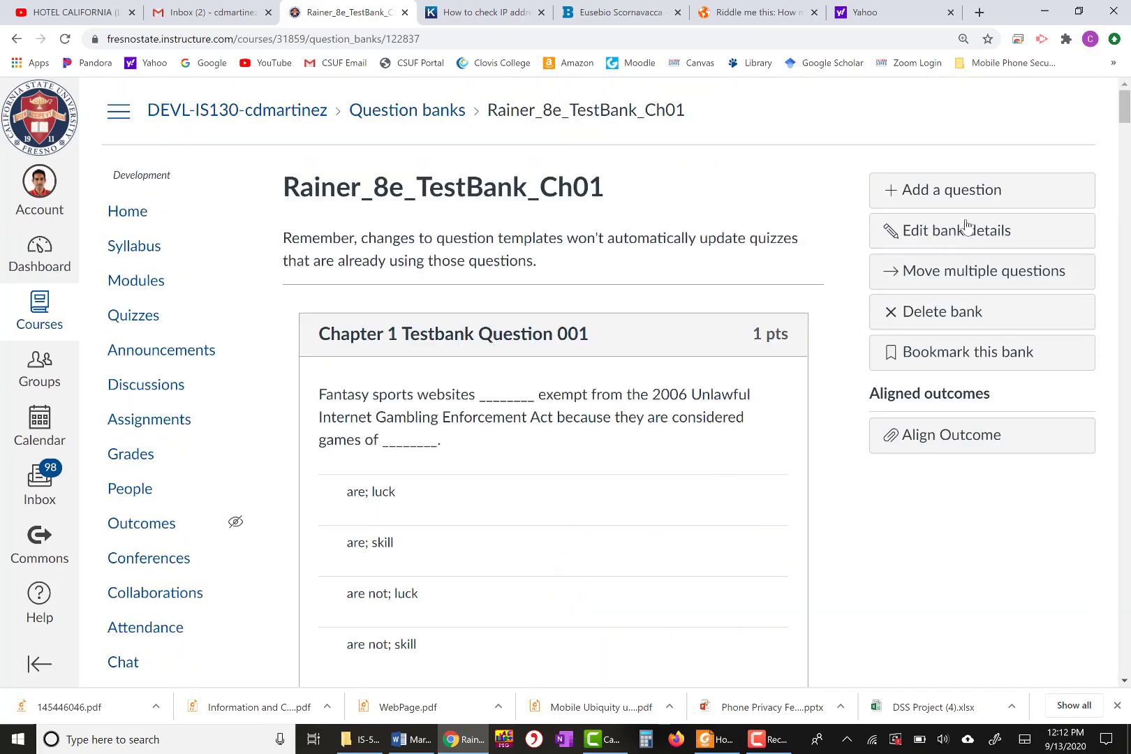
Open the 11-question Exam #1 pool, delete Question 004, and return to the bank list.
click(427, 114)
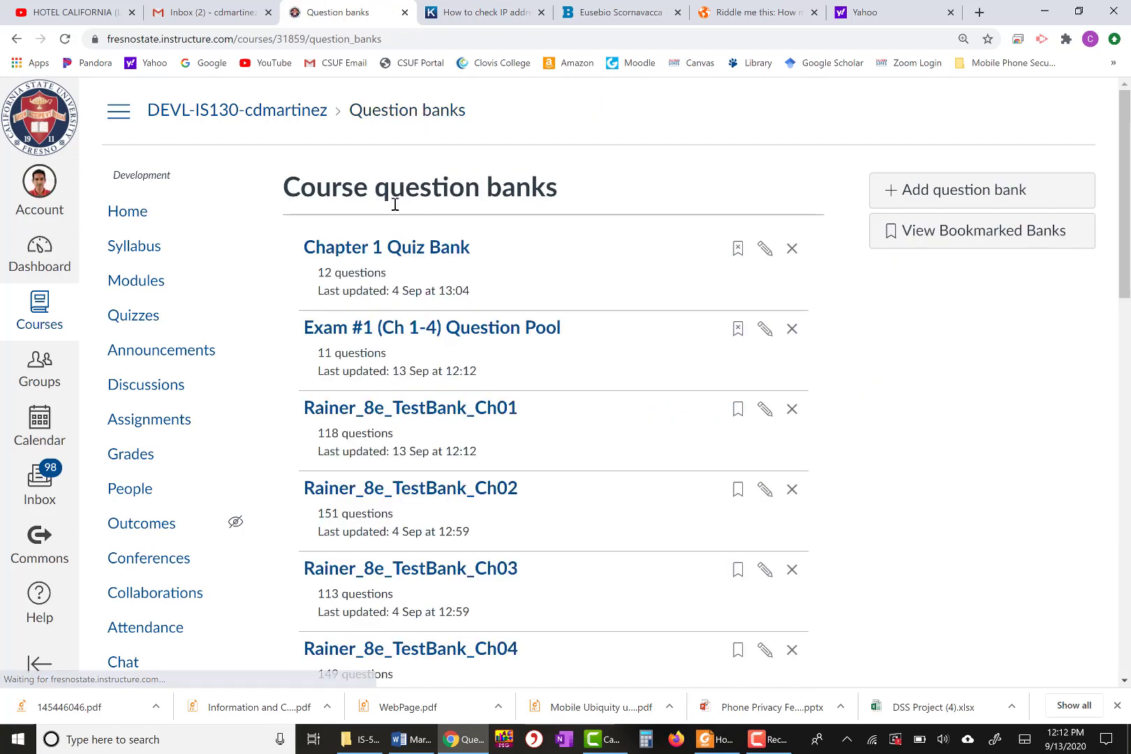
drag(386, 356, 360, 334)
click(360, 333)
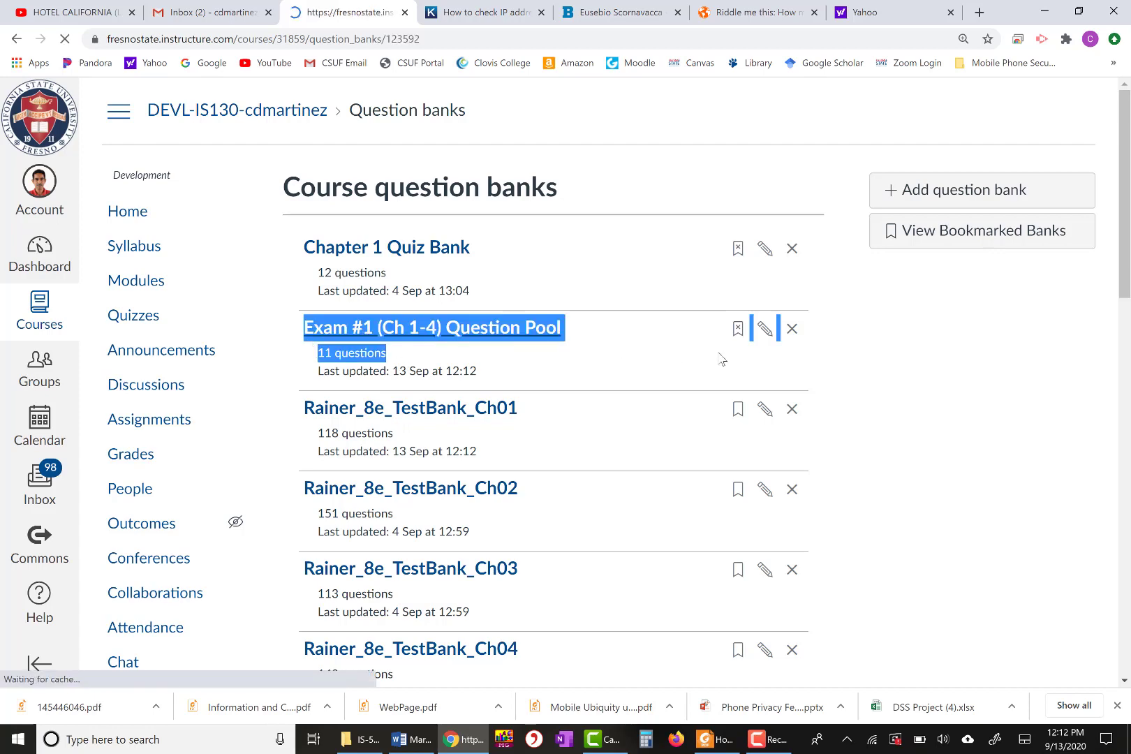
mouse_move(771, 419)
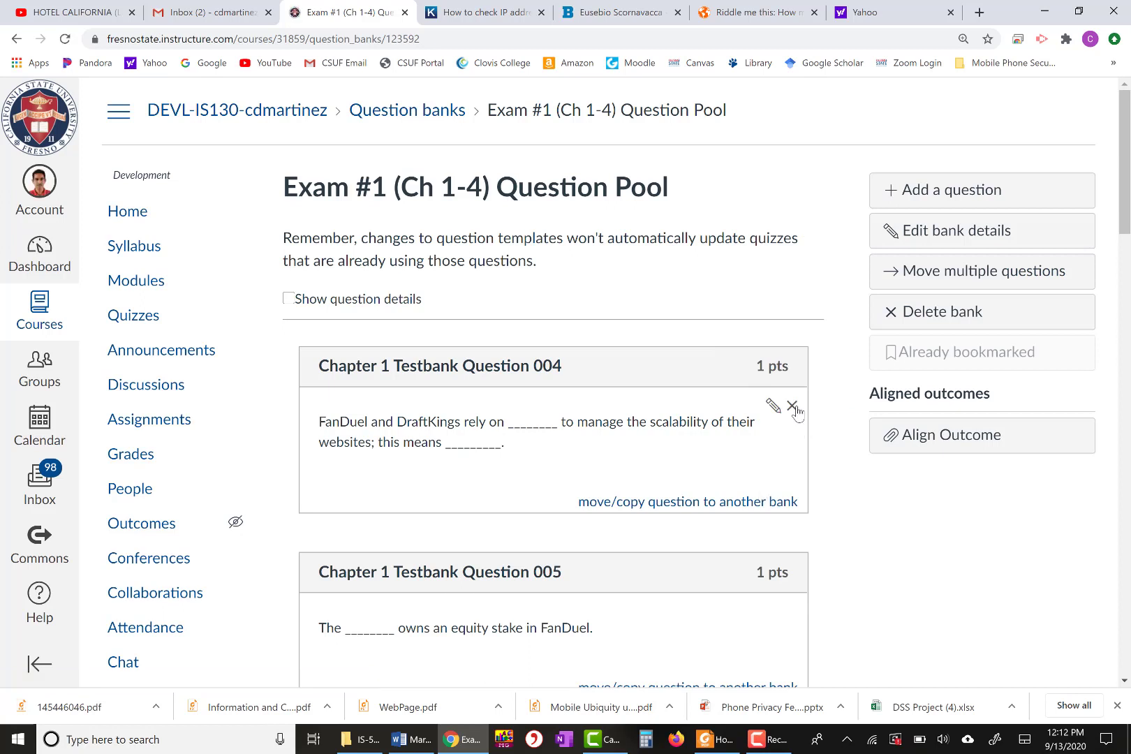
click(794, 407)
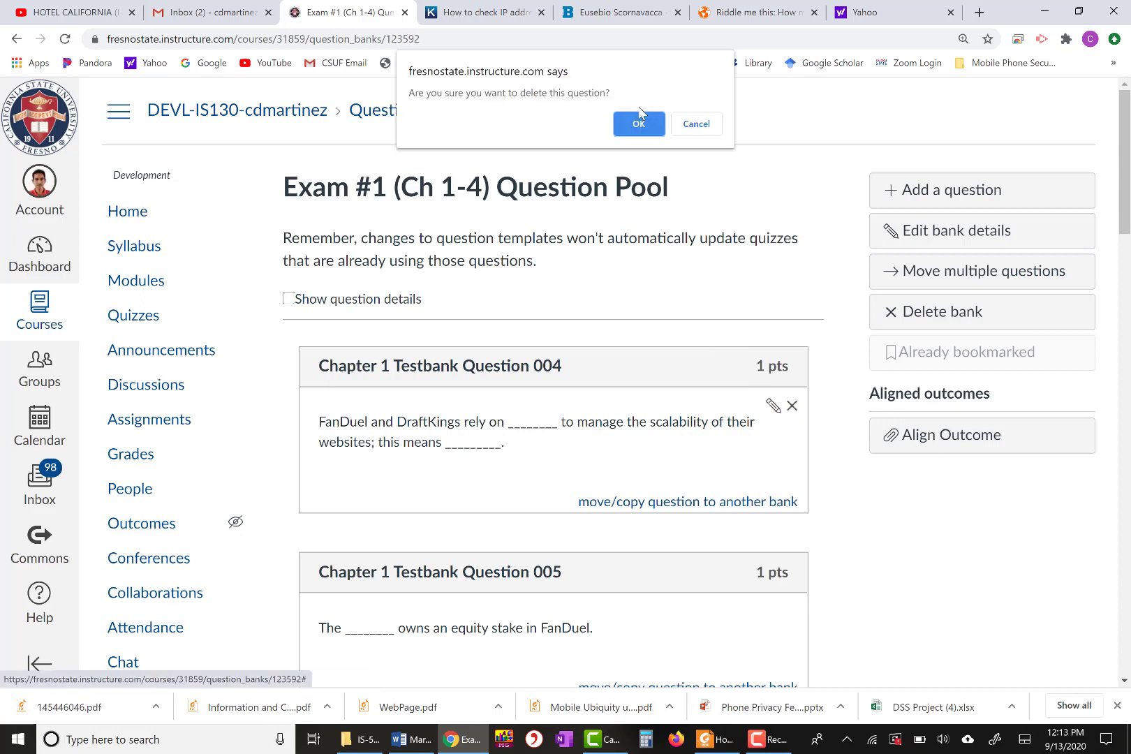
click(639, 126)
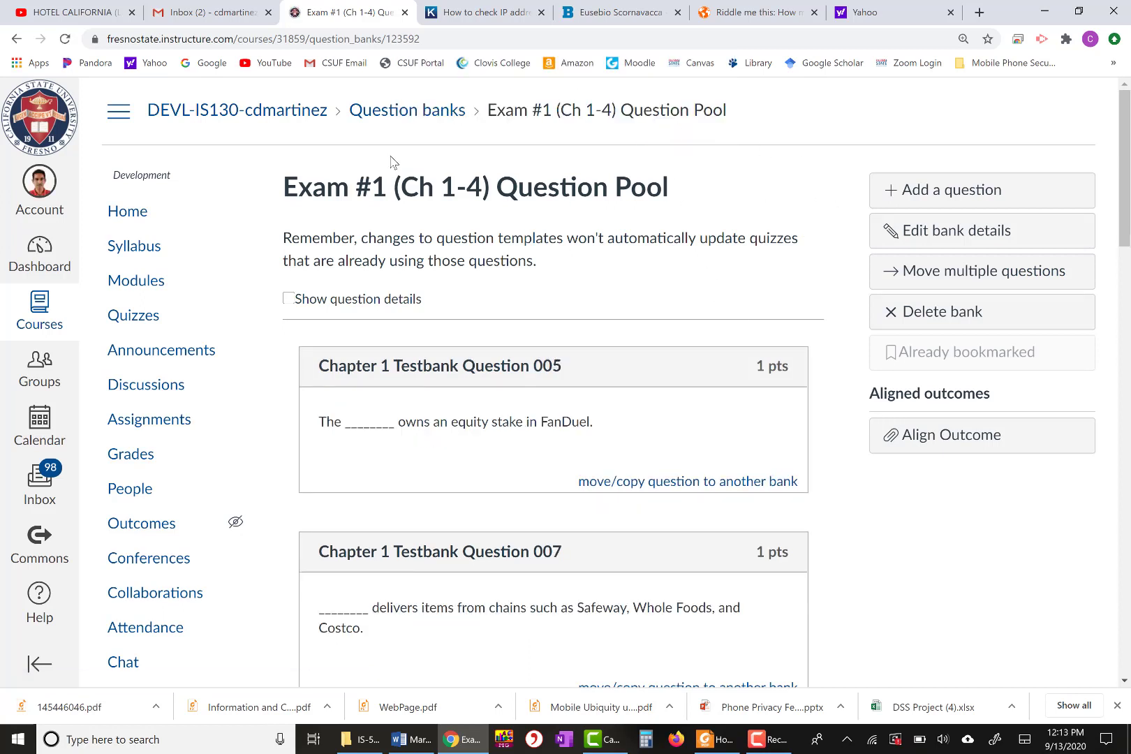
click(394, 121)
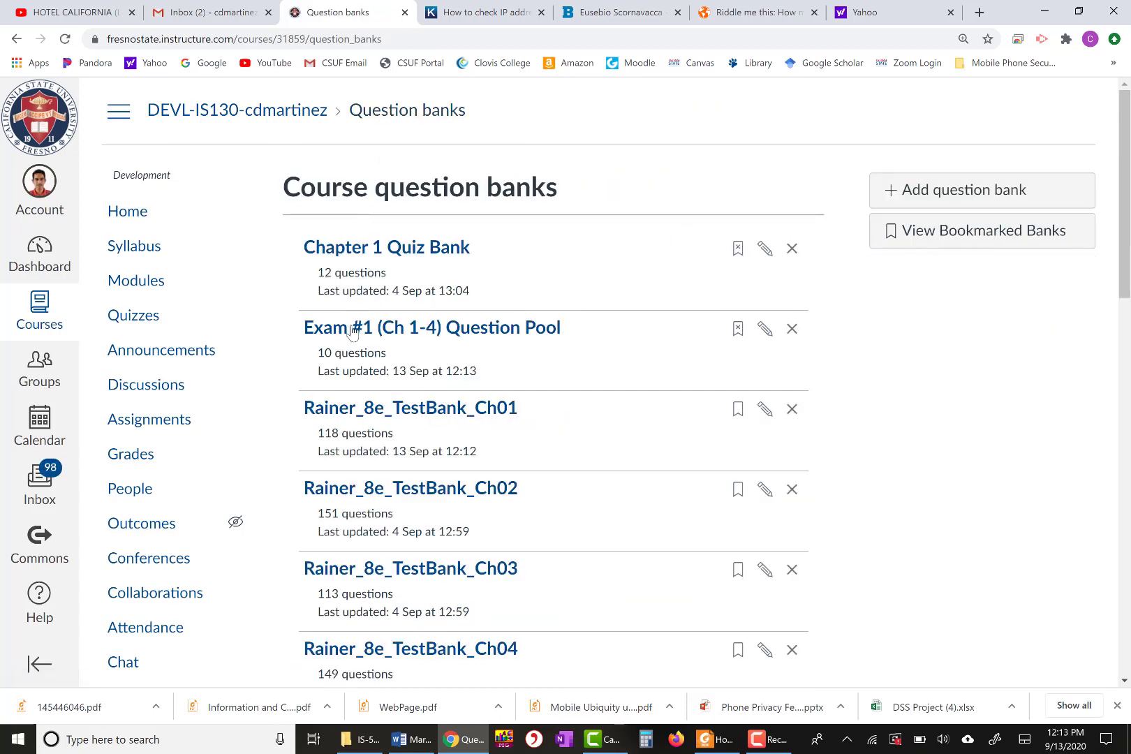
scroll(658, 380, down, 2)
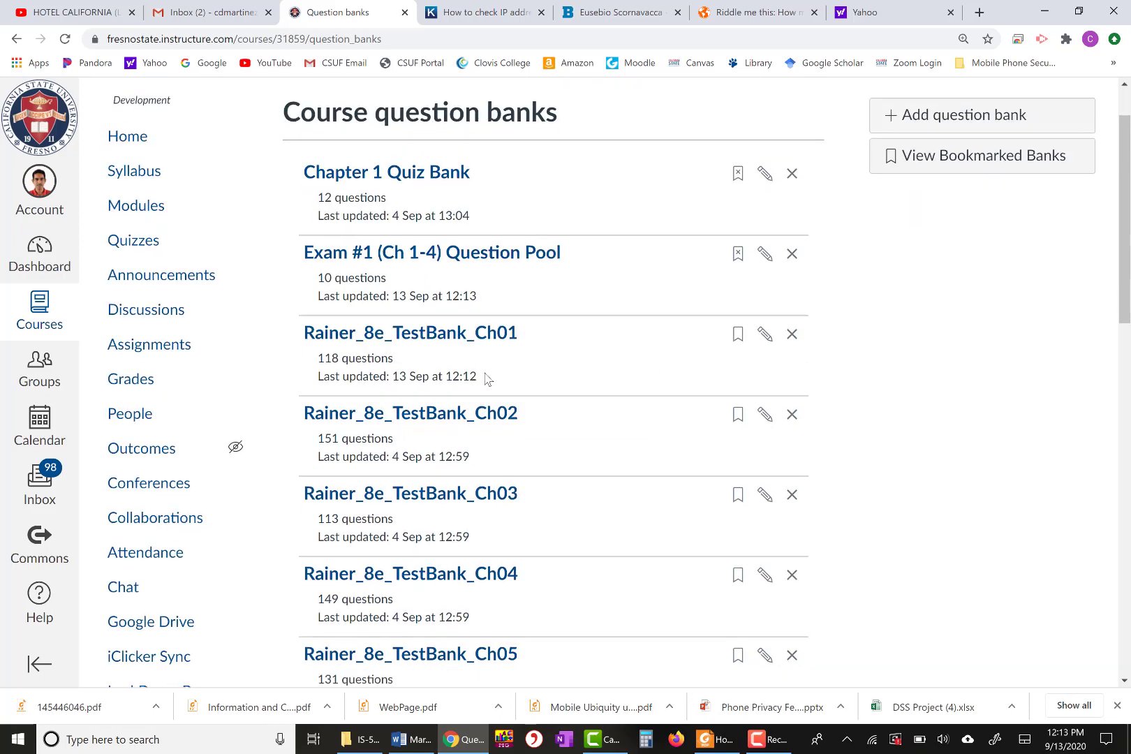
Open Rainer_8e_TestBank_Ch02 and copy questions 001 and 002 into the Exam #1 pool.
click(398, 342)
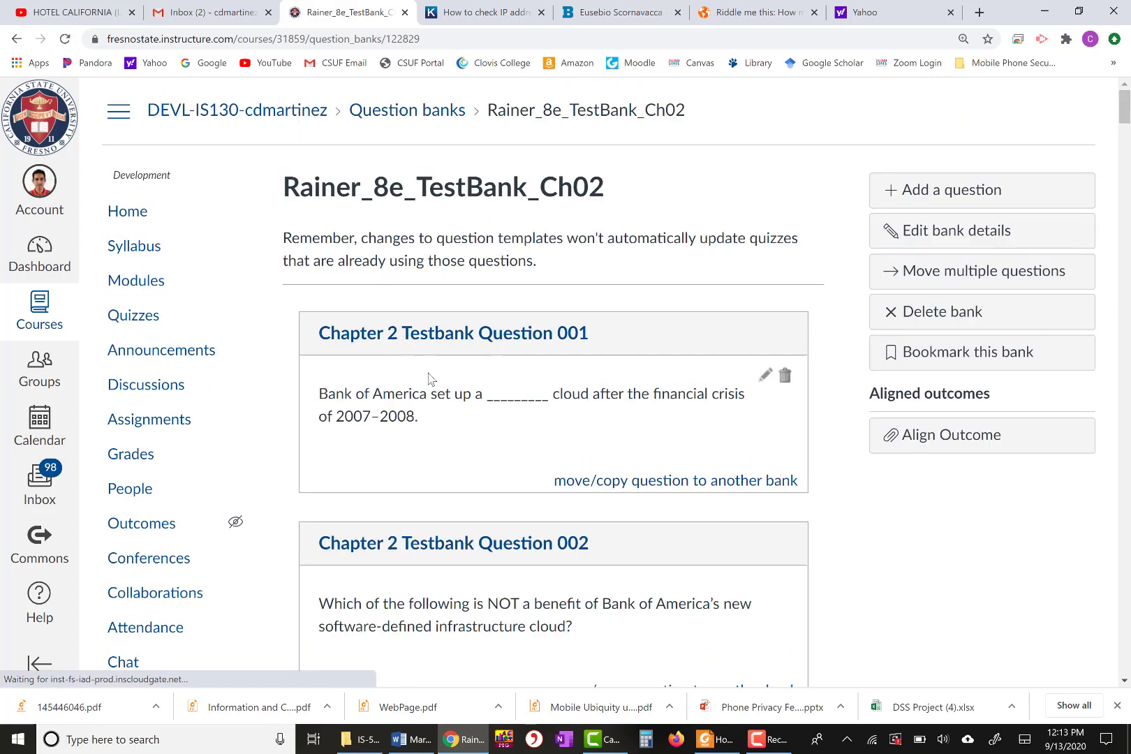
scroll(691, 316, down, 1)
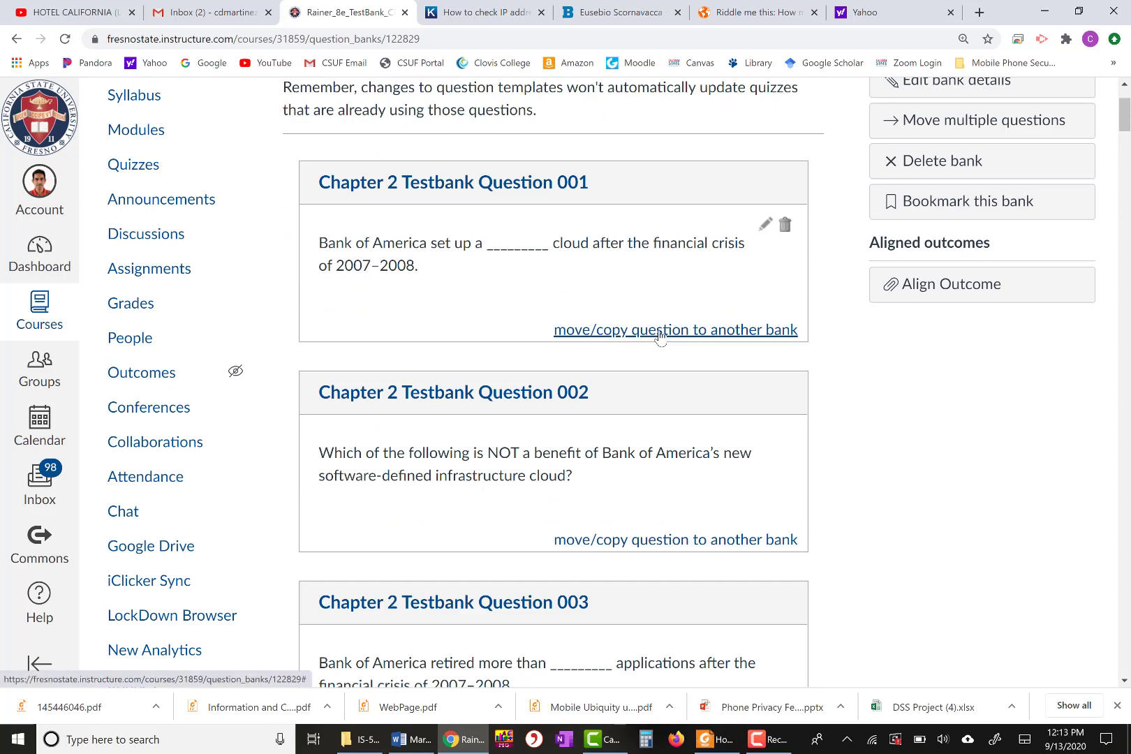
click(660, 337)
click(353, 455)
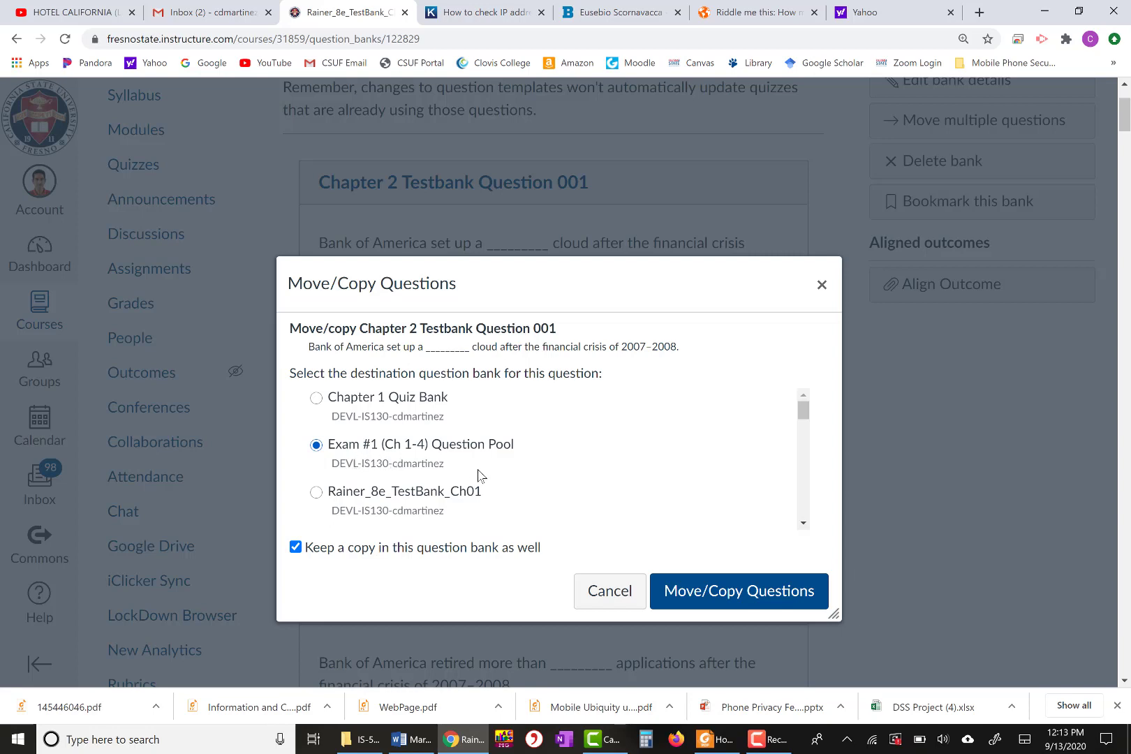
click(690, 599)
click(662, 541)
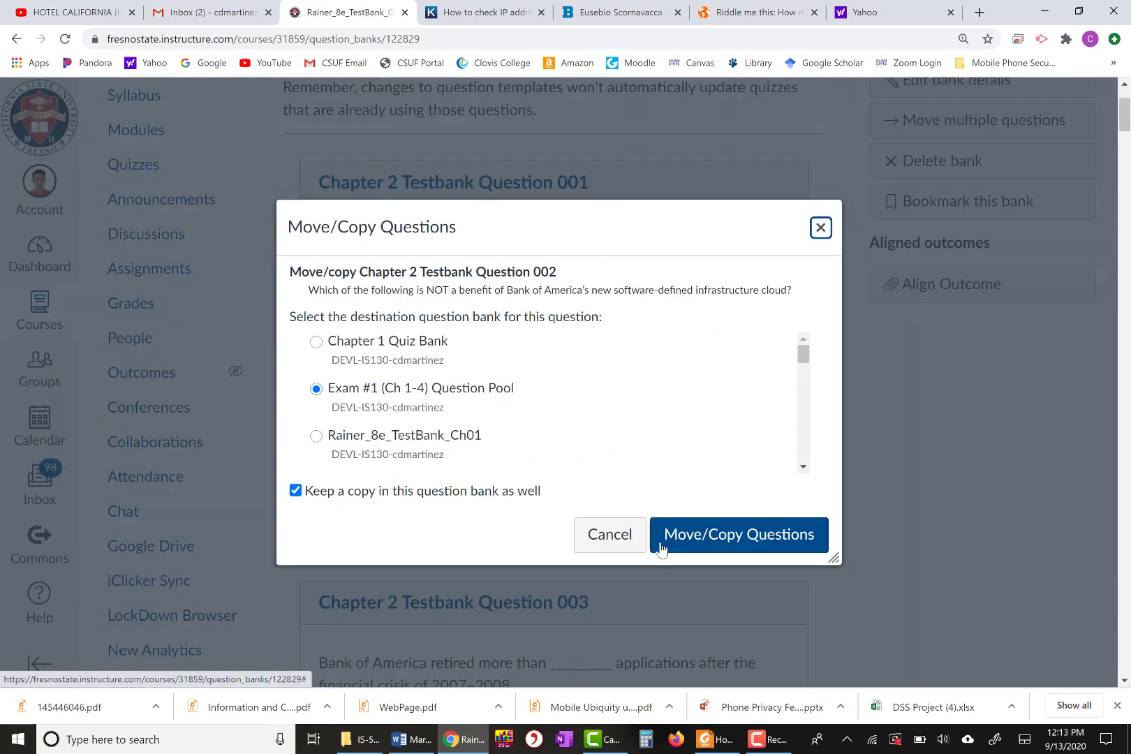
click(316, 391)
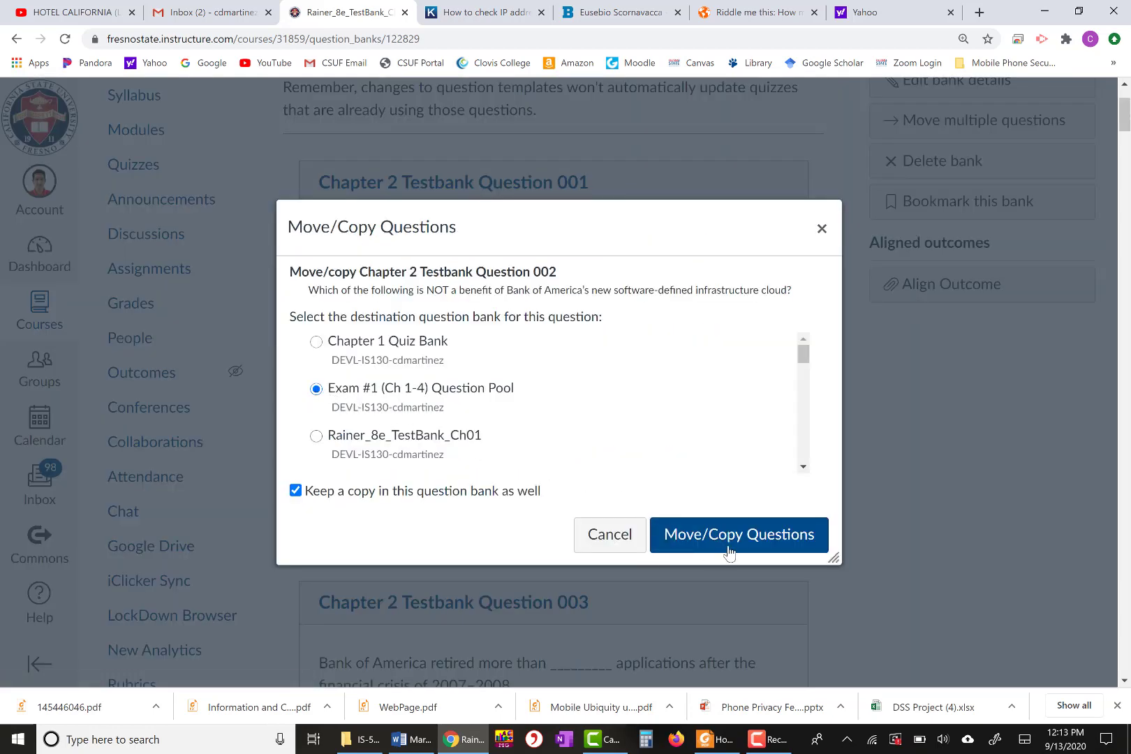
click(731, 537)
Copy Chapter 2 questions 003, 004 and 006 into the Exam #1 pool, then return to the banks.
scroll(698, 517, down, 3)
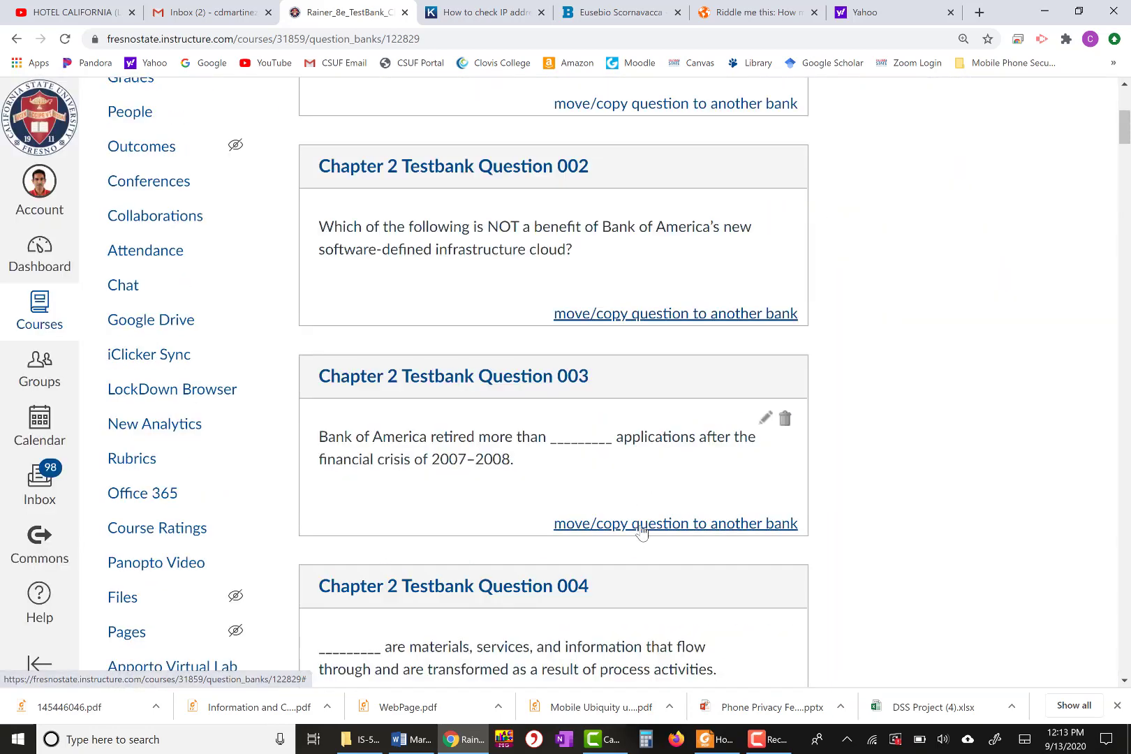
click(641, 529)
click(683, 547)
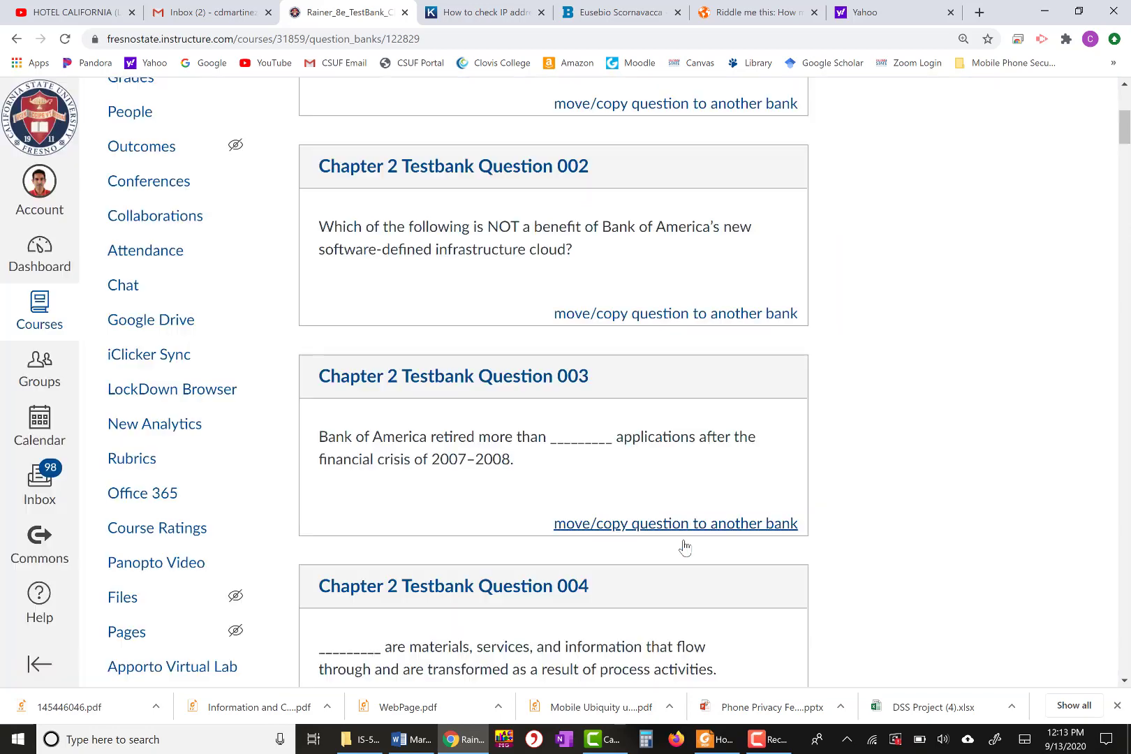
scroll(646, 457, down, 3)
click(644, 433)
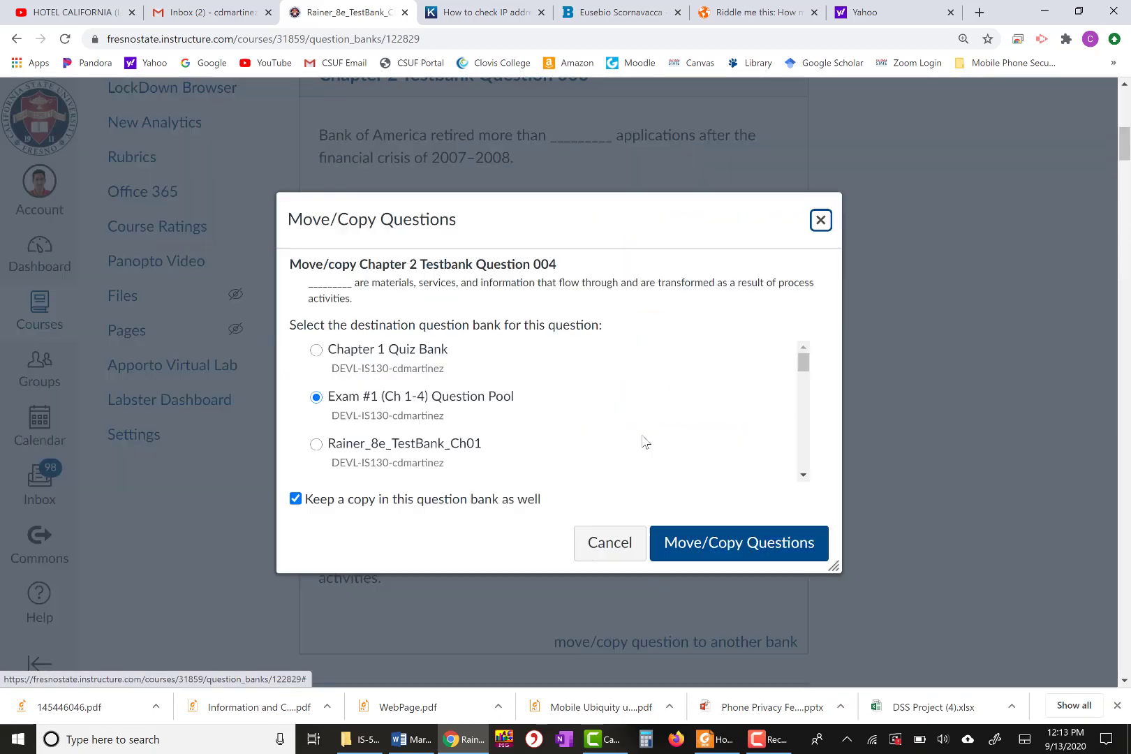
click(702, 550)
scroll(664, 505, down, 3)
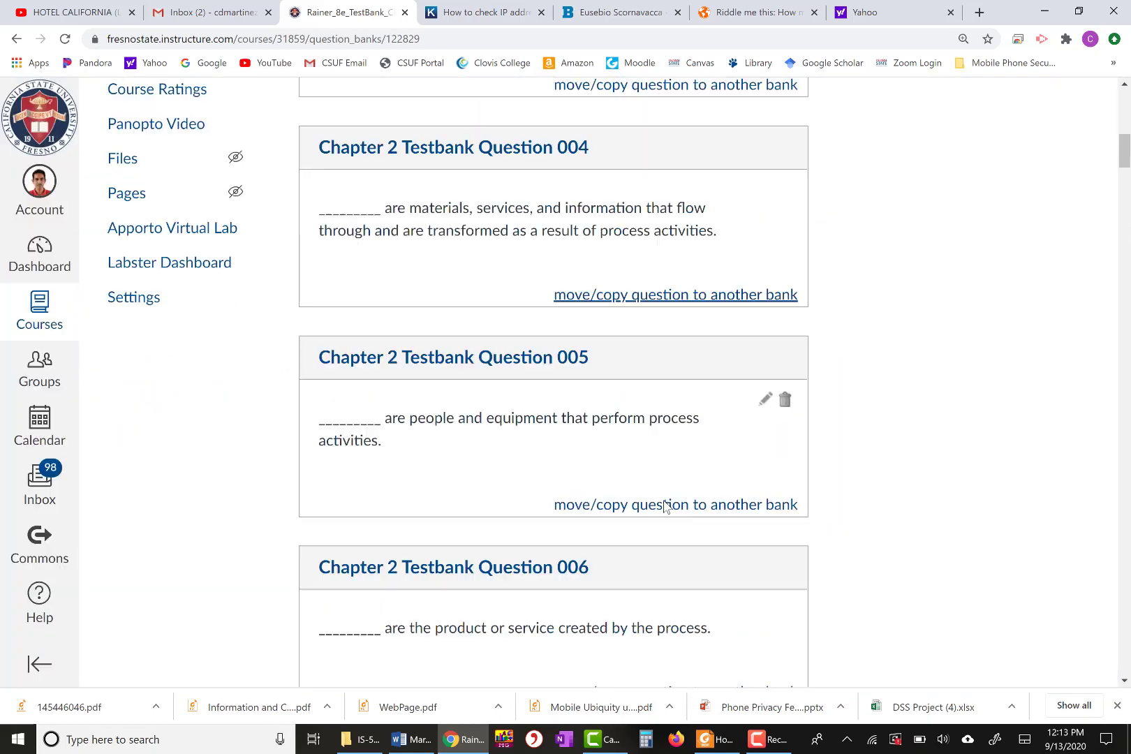
click(650, 605)
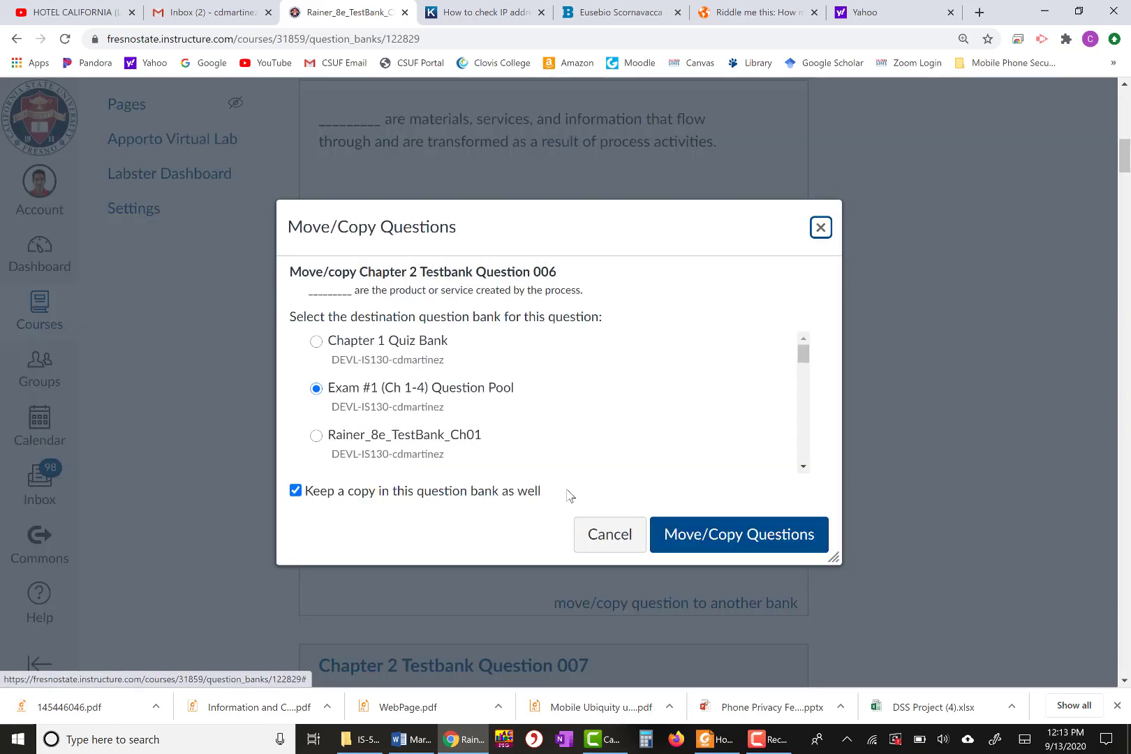
click(712, 541)
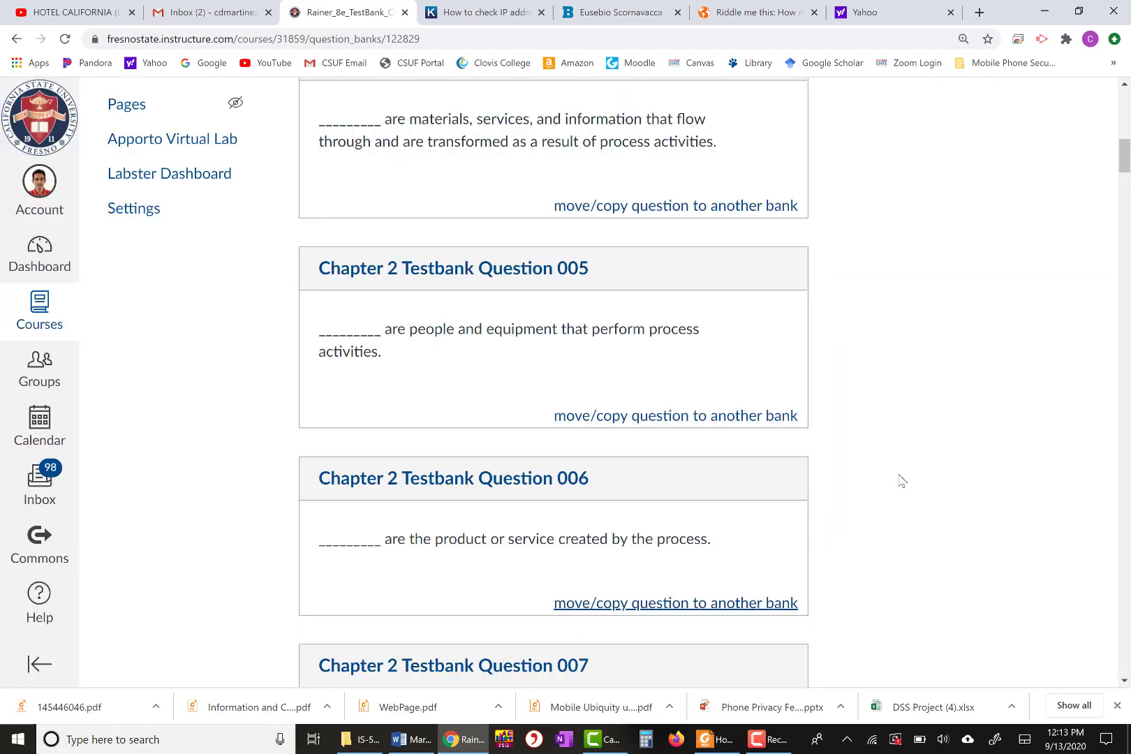
scroll(901, 480, up, 13)
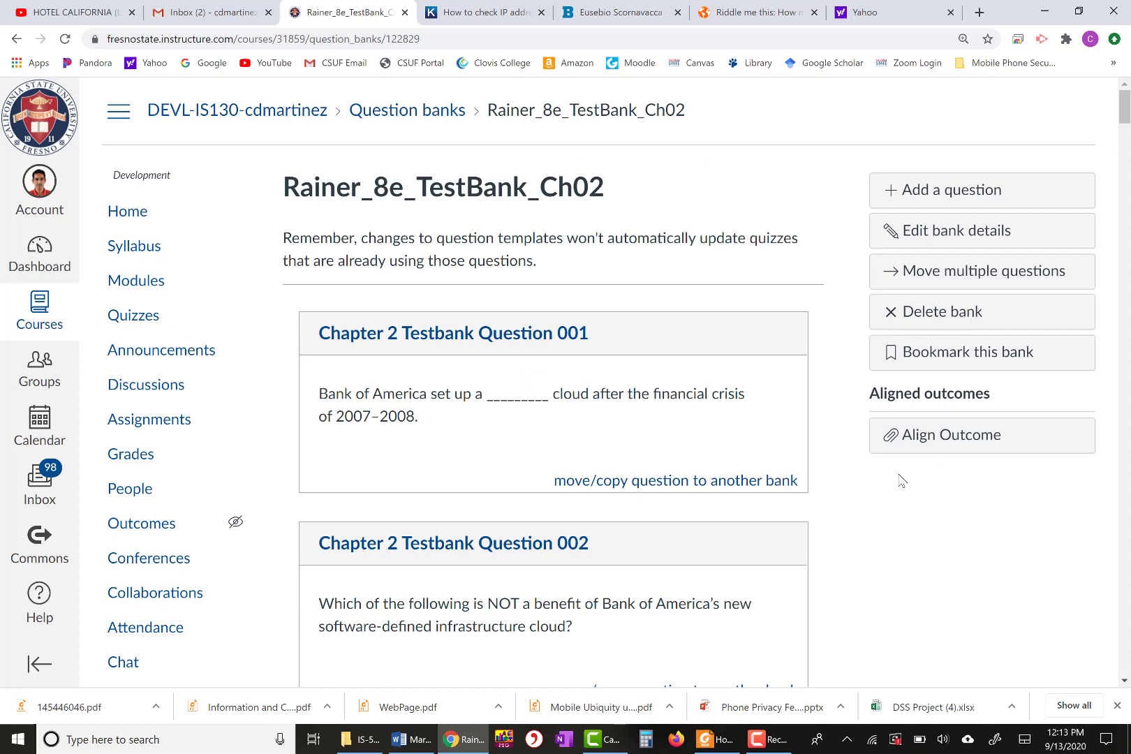
click(409, 114)
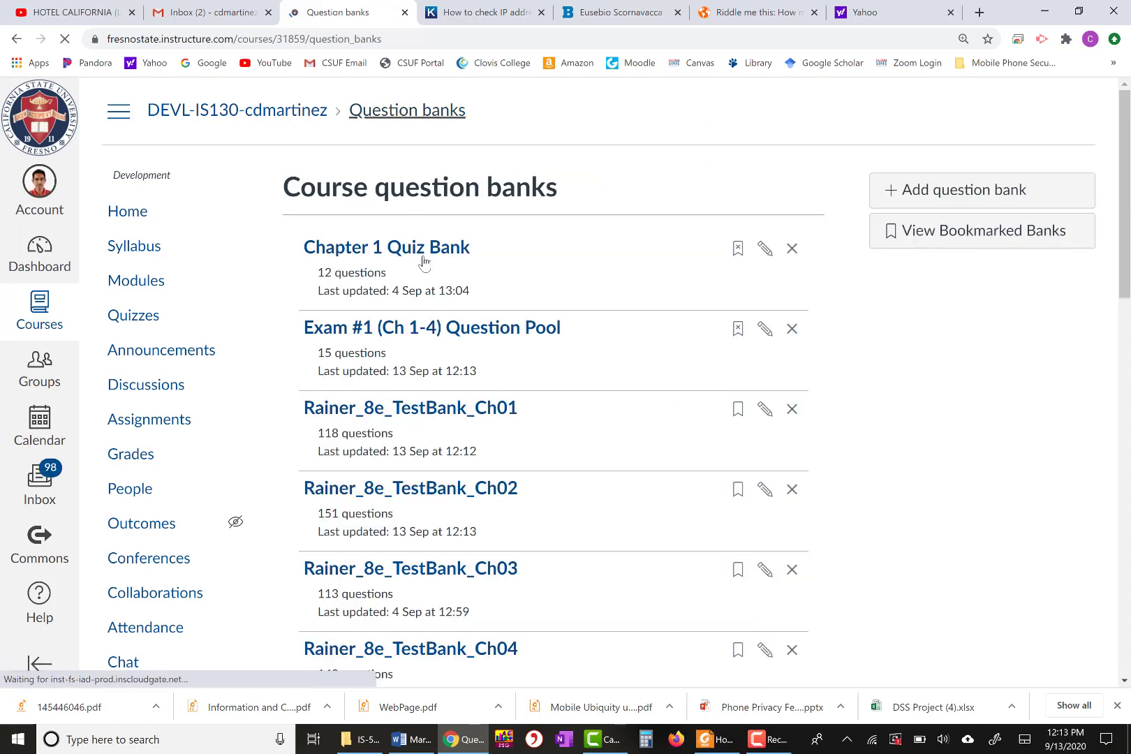
Open Rainer_8e_TestBank_Ch03 and copy questions 002 and 003 into the Exam #1 pool.
click(419, 574)
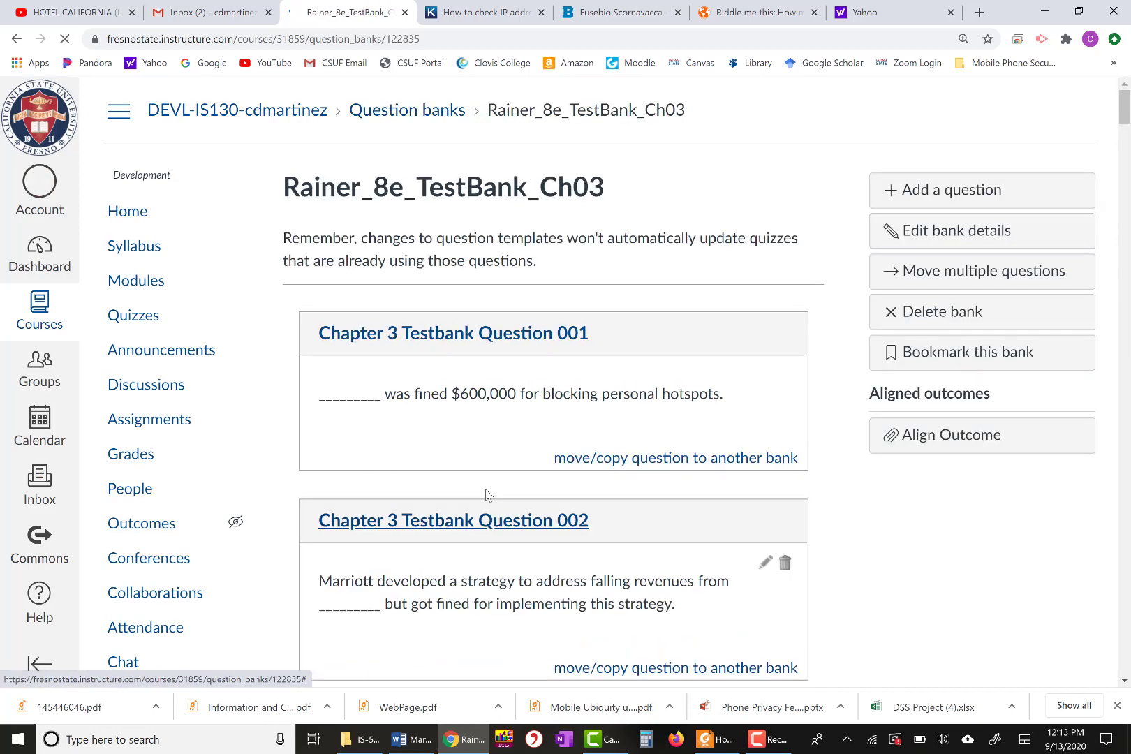
scroll(488, 494, down, 3)
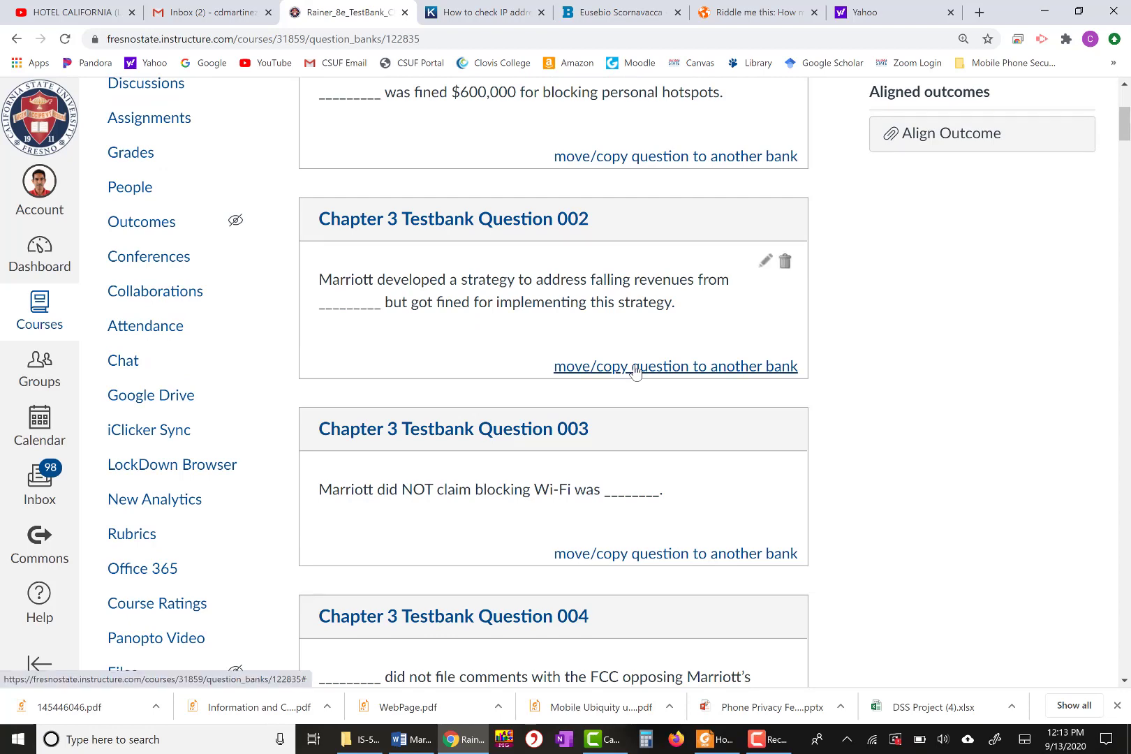
click(635, 371)
click(340, 460)
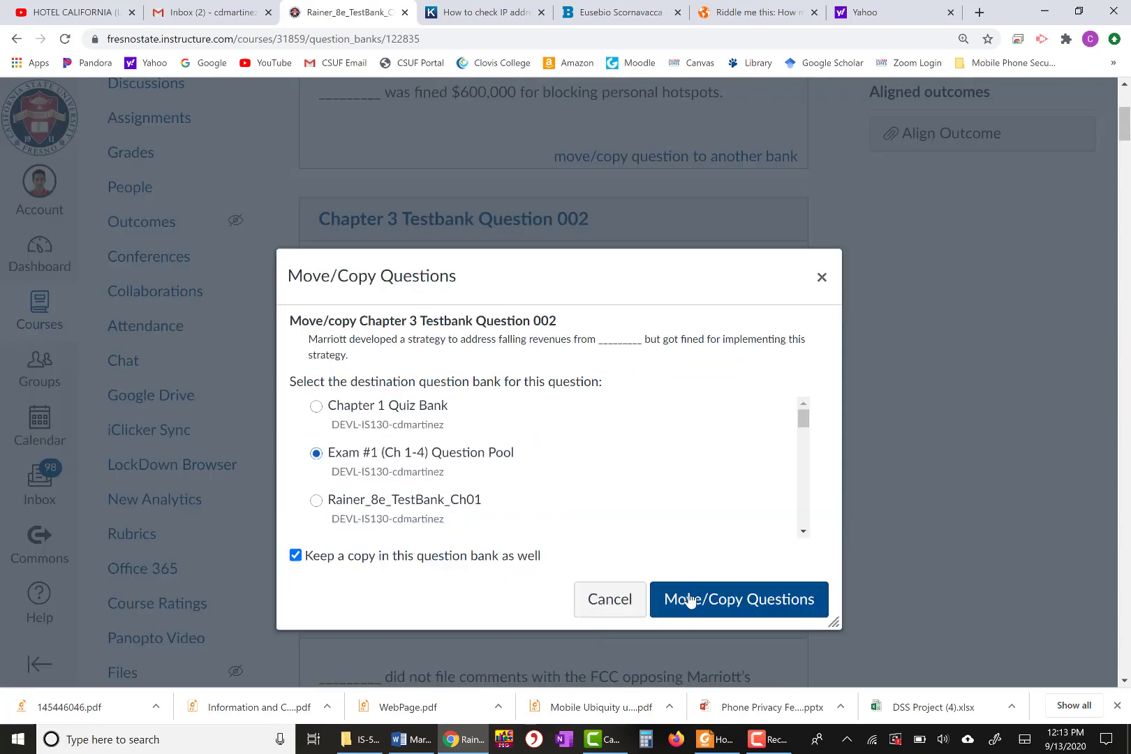
click(698, 602)
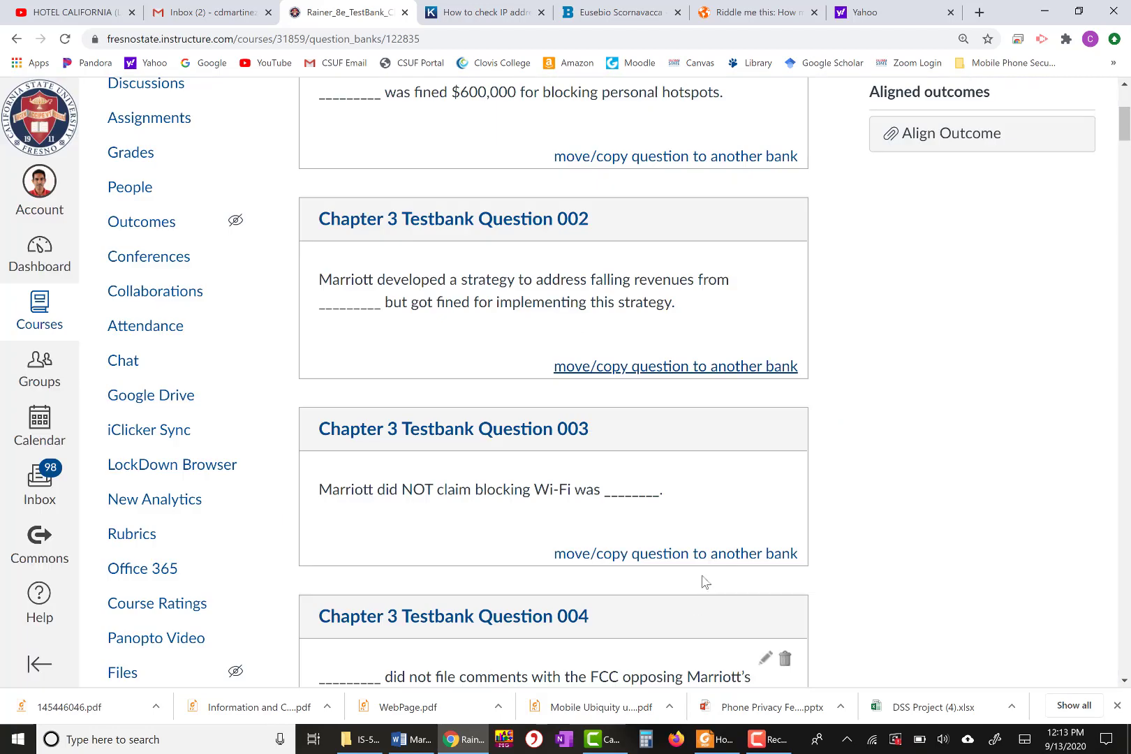
scroll(689, 515, down, 2)
click(643, 409)
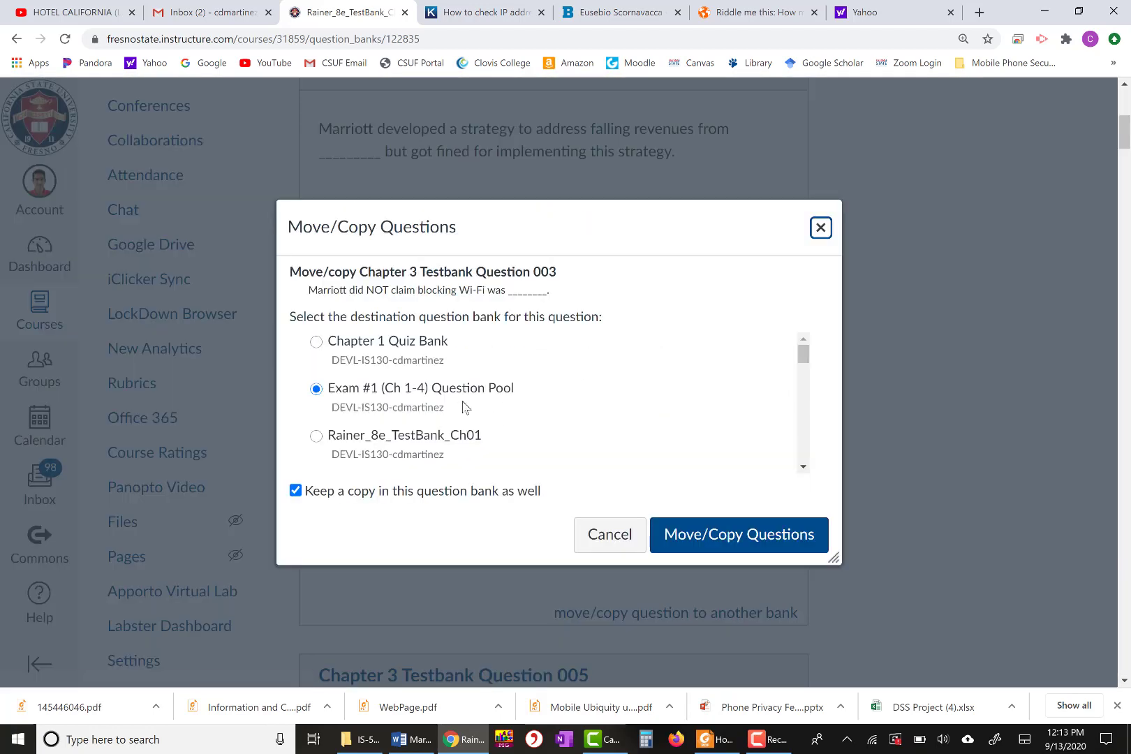
click(694, 535)
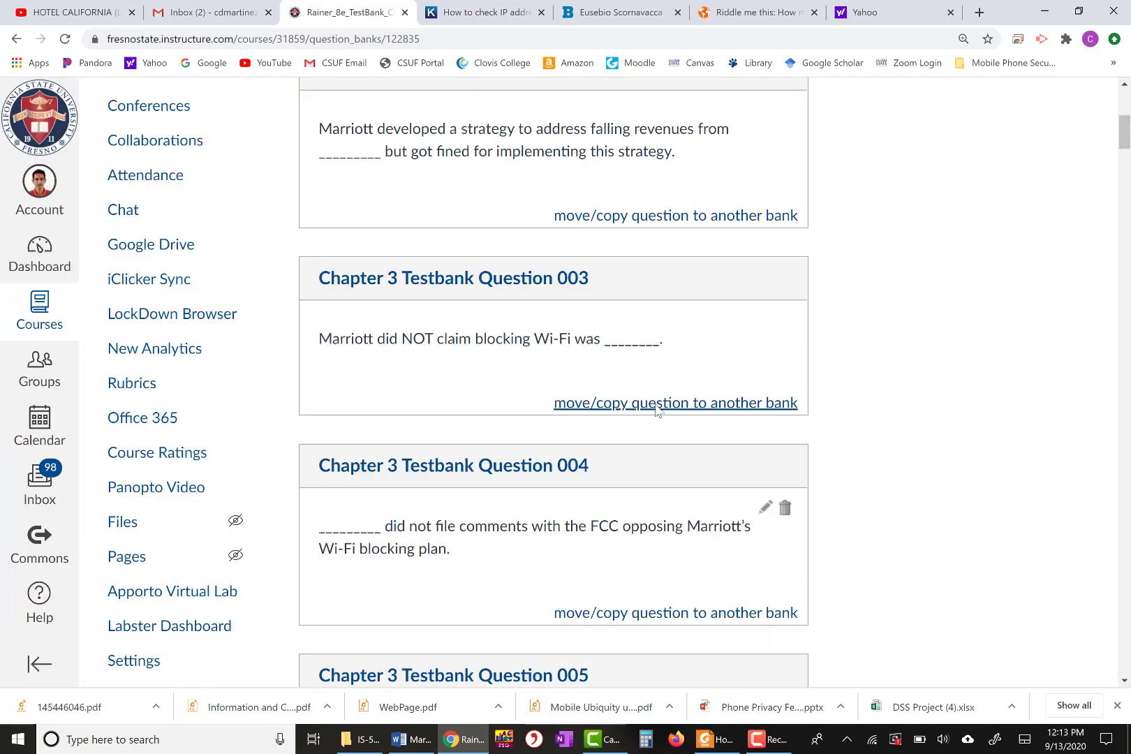
Copy Chapter 3 questions 005 and 006 into the Exam #1 pool, then return to the banks.
scroll(650, 521, down, 4)
click(651, 523)
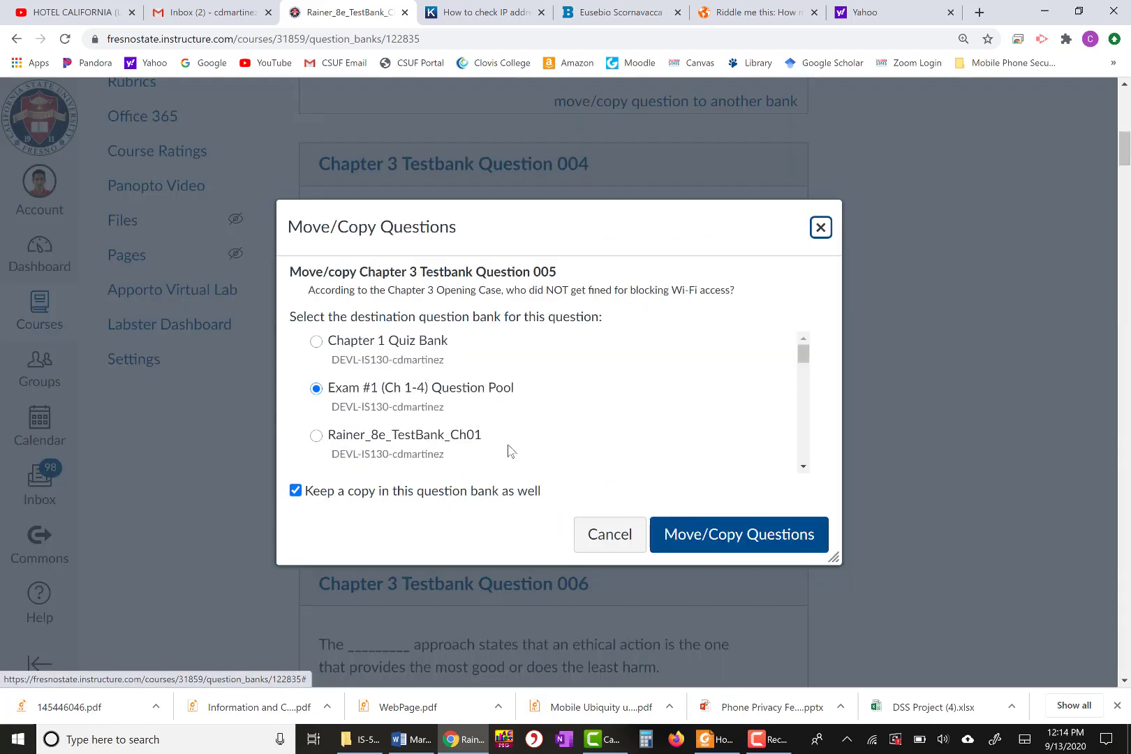
click(674, 535)
scroll(656, 502, down, 4)
click(639, 433)
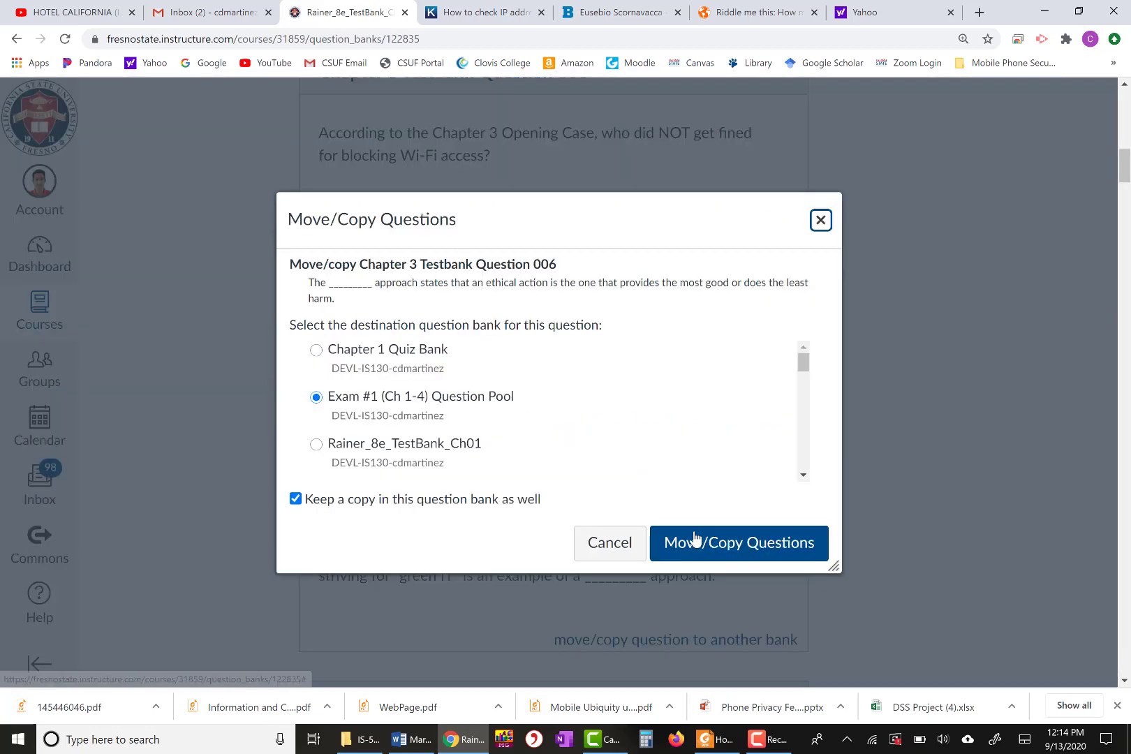
click(695, 539)
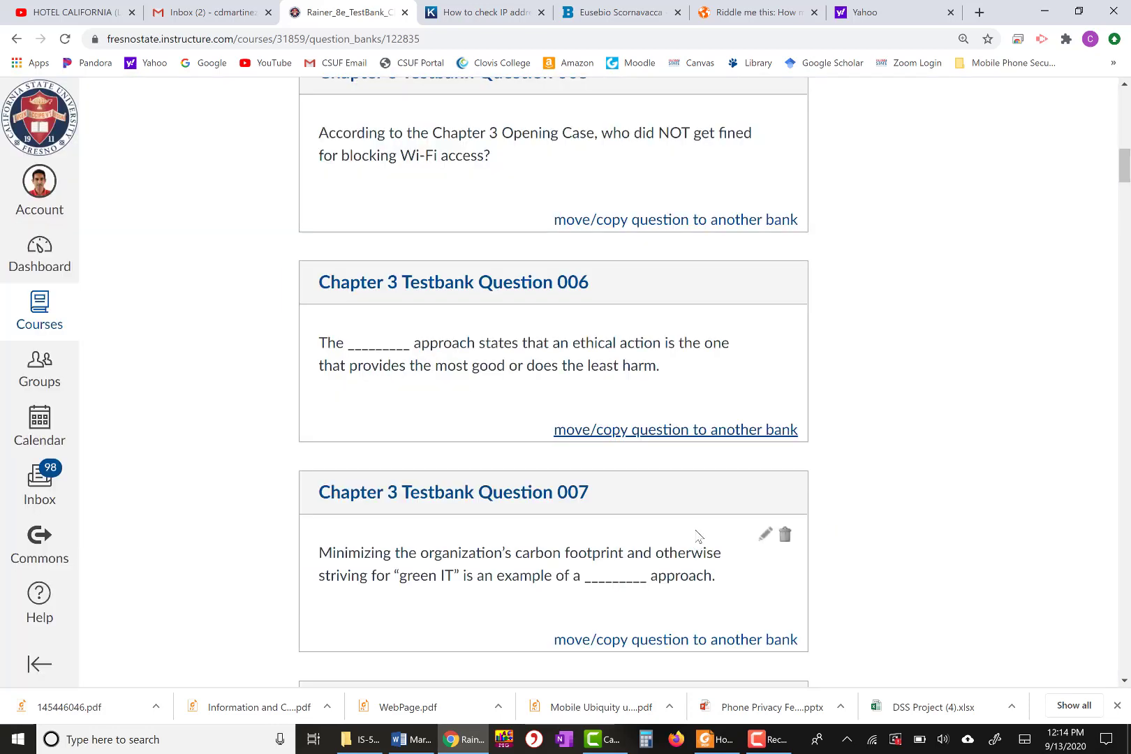
scroll(698, 536, up, 15)
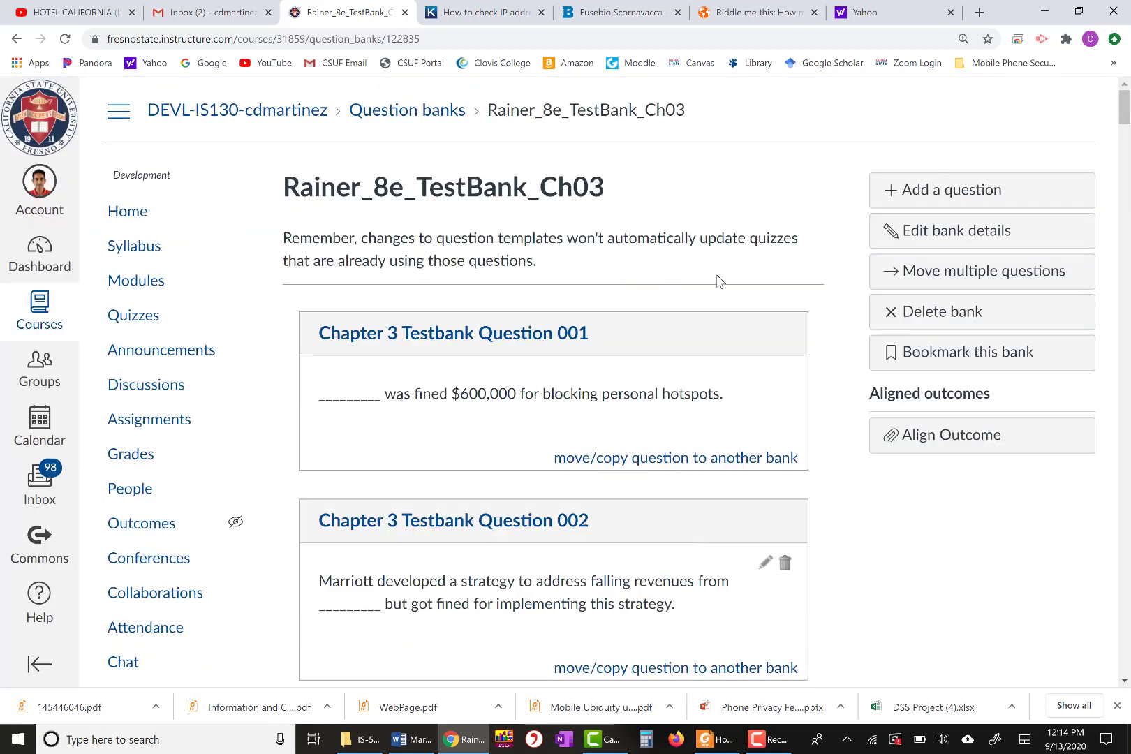
click(381, 113)
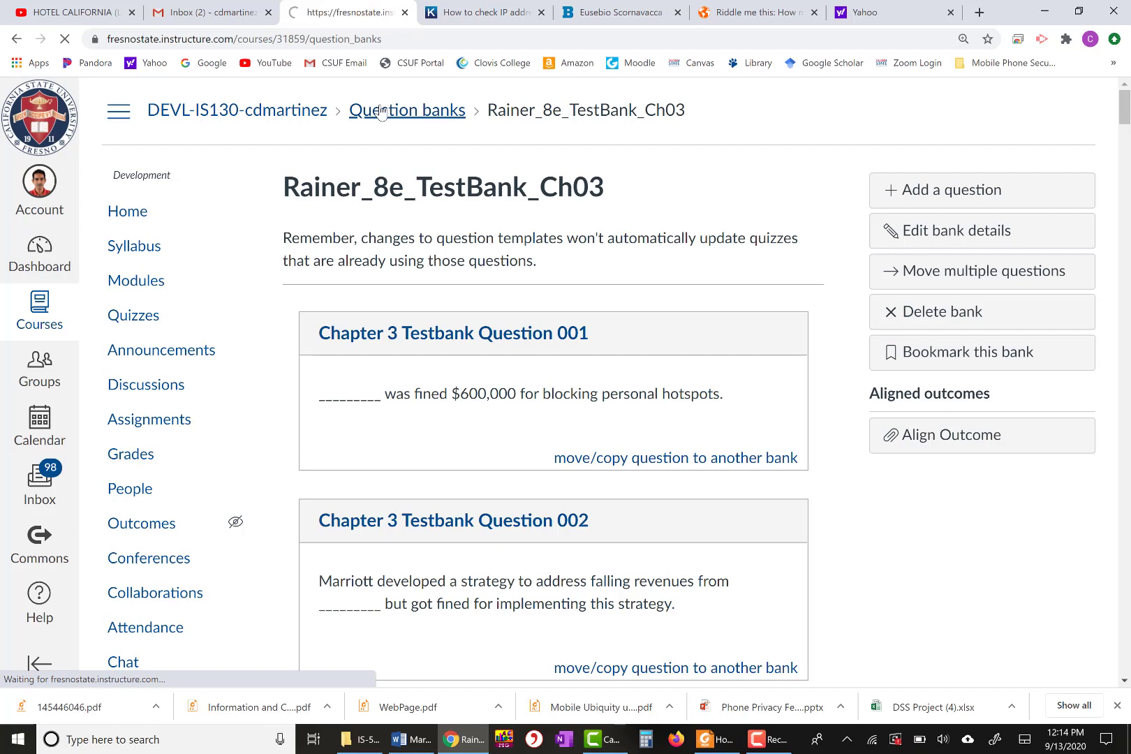
Open Rainer_8e_TestBank_Ch04 and copy questions 001 and 002 into the Exam #1 pool.
scroll(551, 337, down, 3)
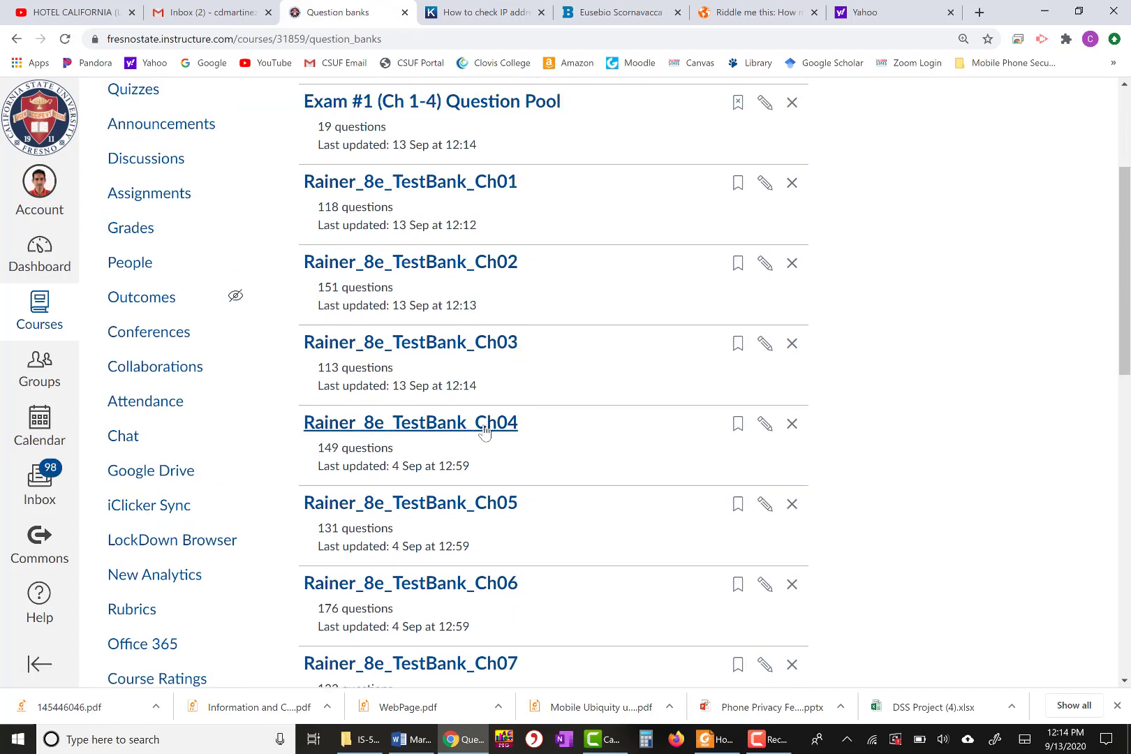
click(452, 424)
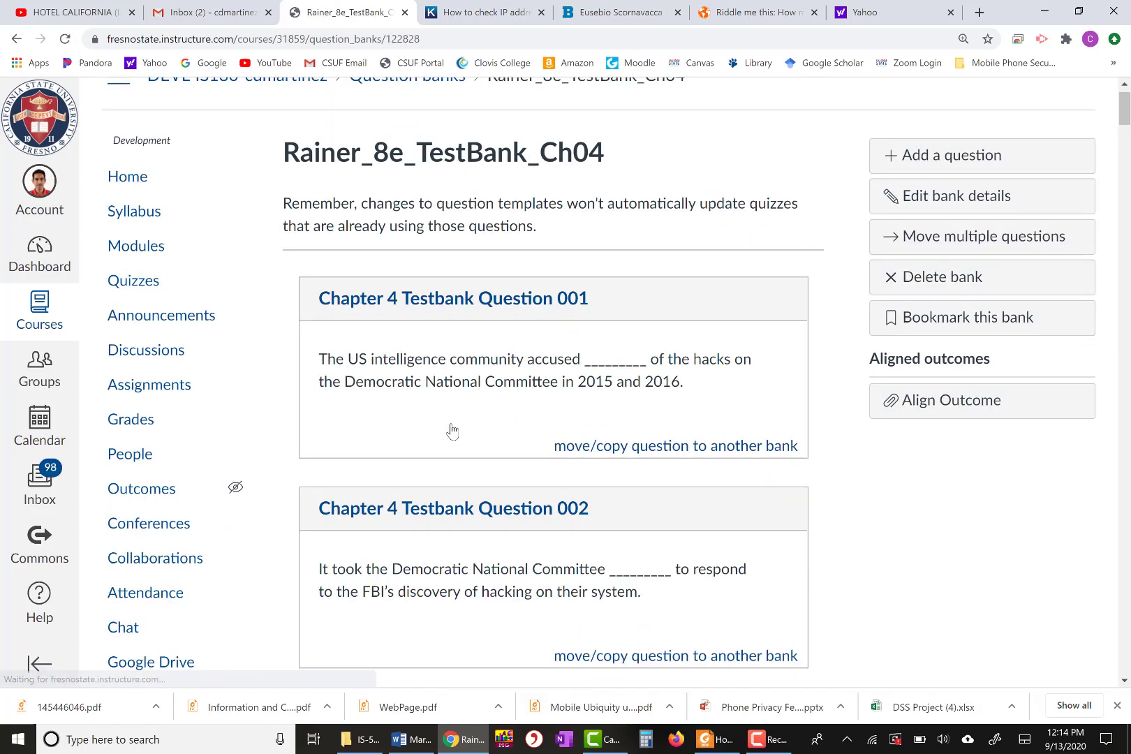
scroll(452, 430, down, 2)
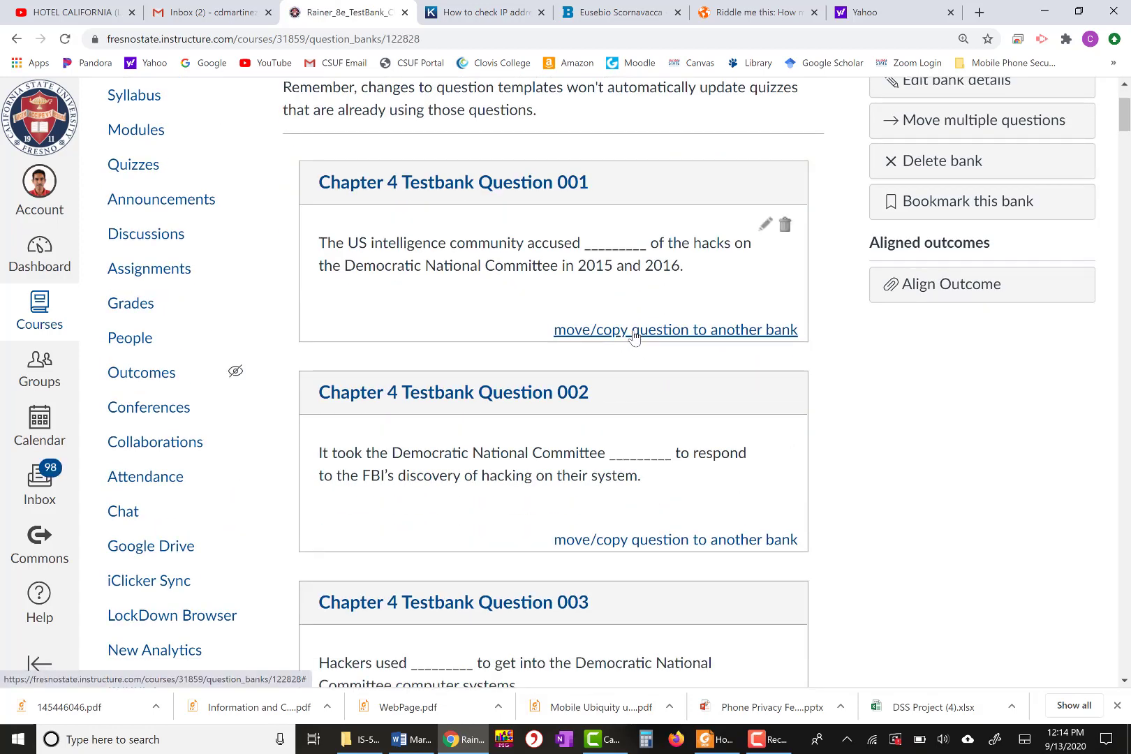
click(634, 332)
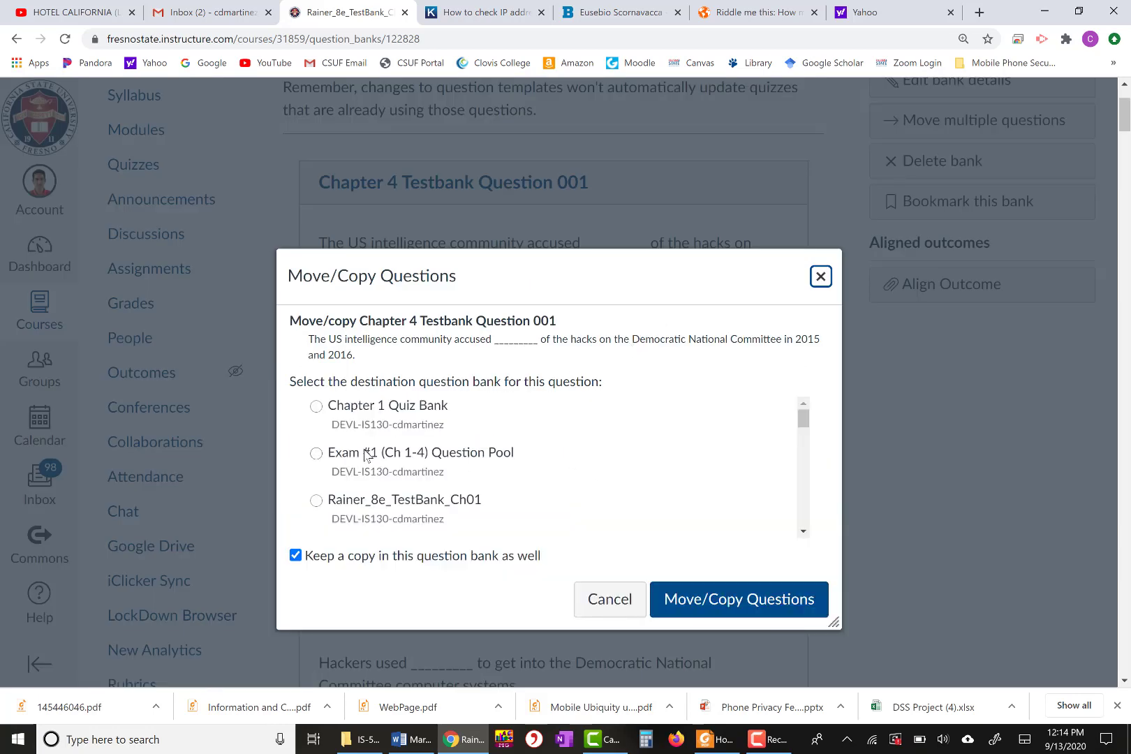
click(317, 454)
click(724, 605)
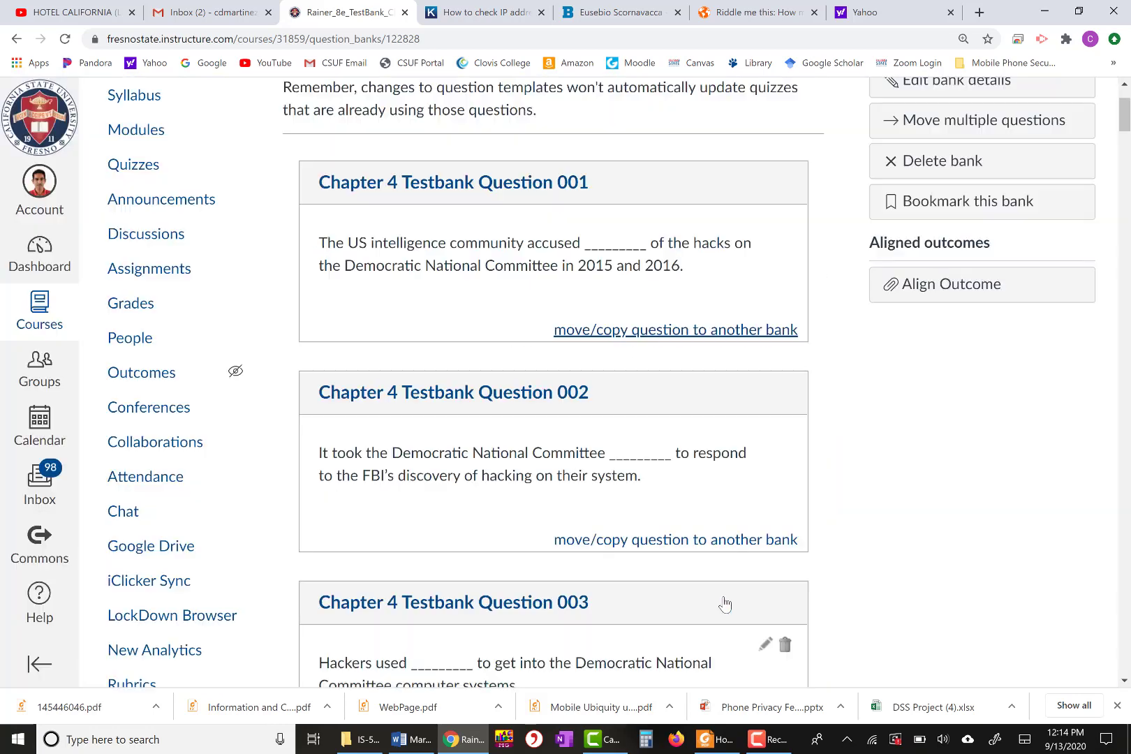
click(618, 543)
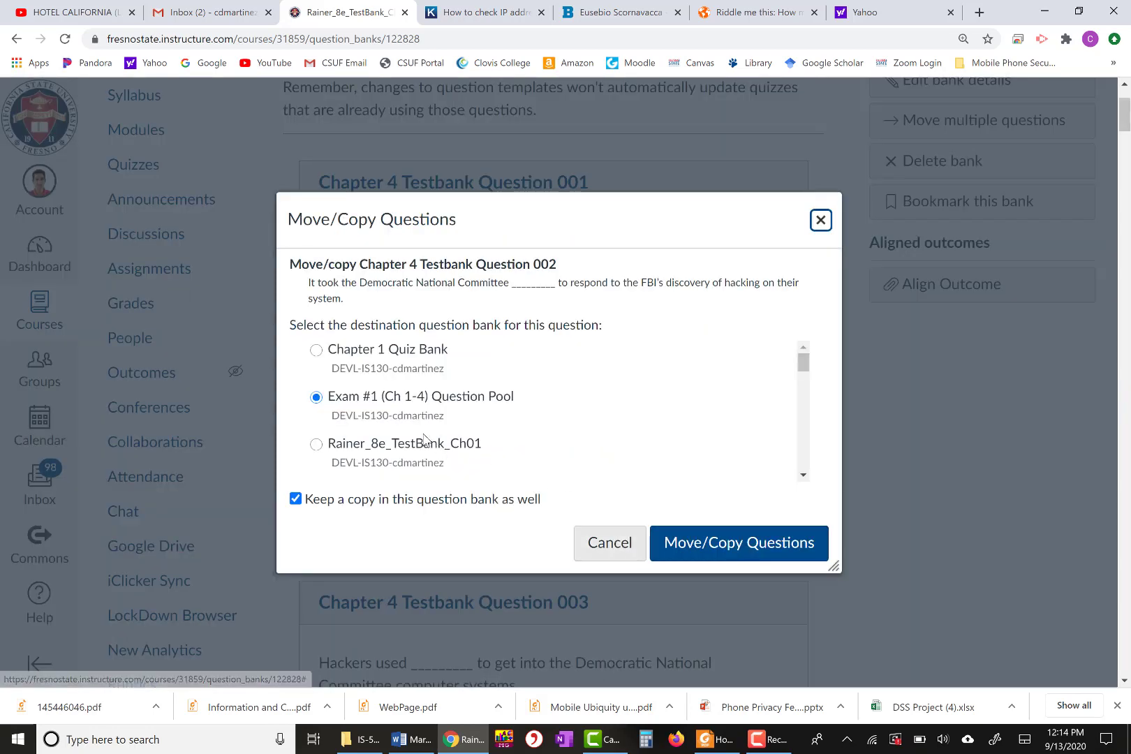
click(720, 547)
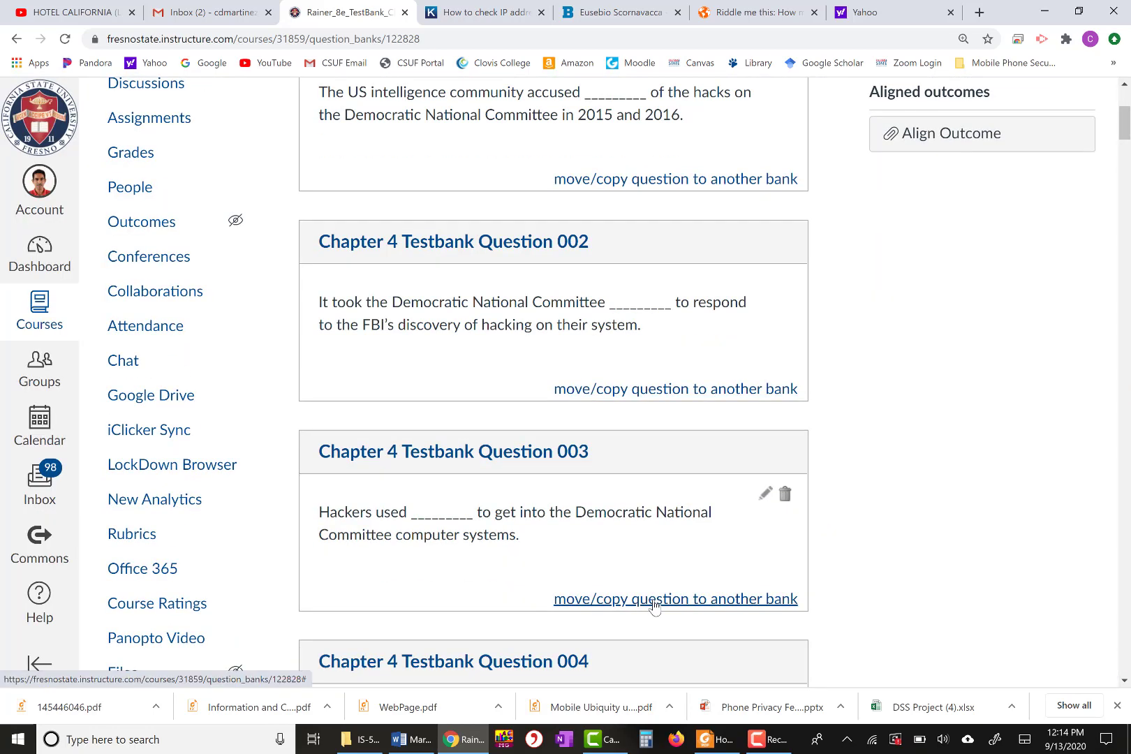
Copy Chapter 4 questions 003 and 004 into the Exam #1 pool, then return to the banks.
click(655, 600)
click(712, 544)
scroll(698, 559, down, 4)
click(671, 509)
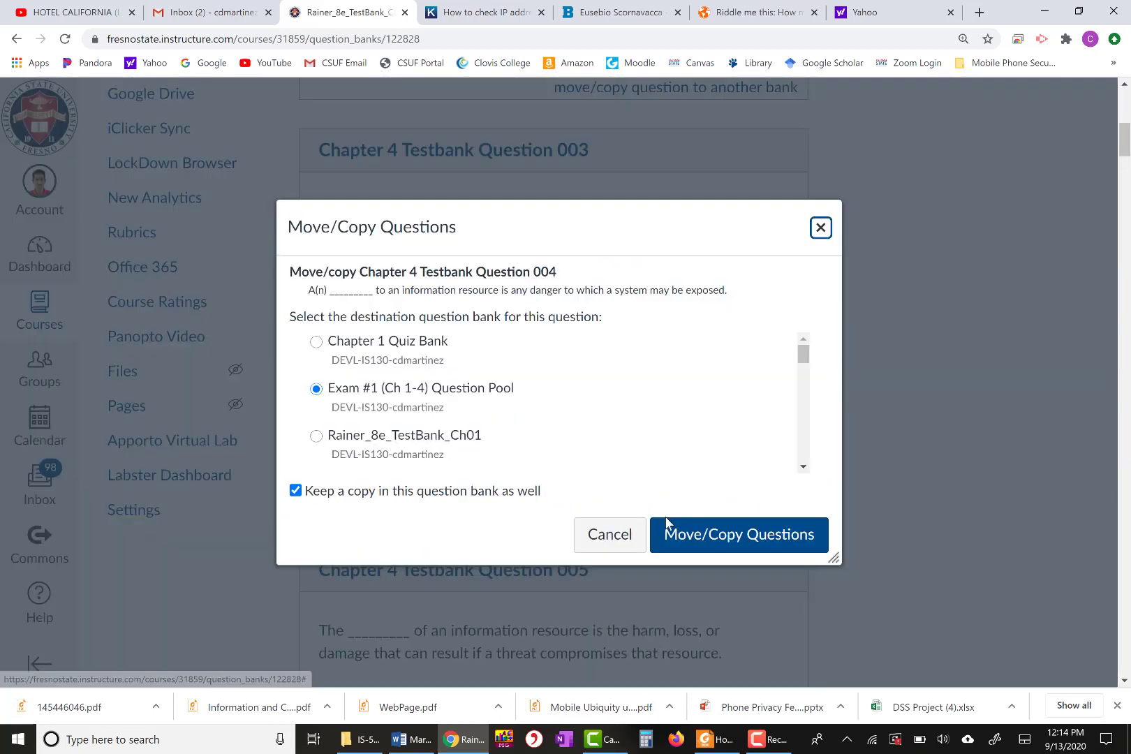
click(681, 539)
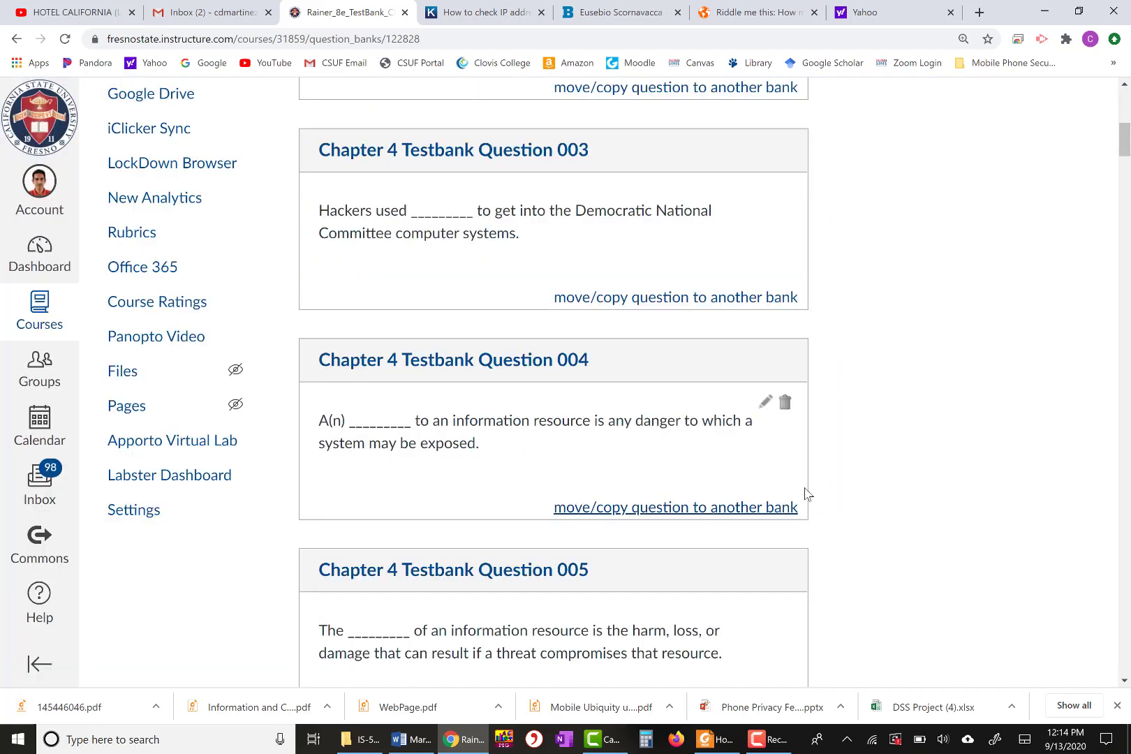
scroll(803, 492, up, 6)
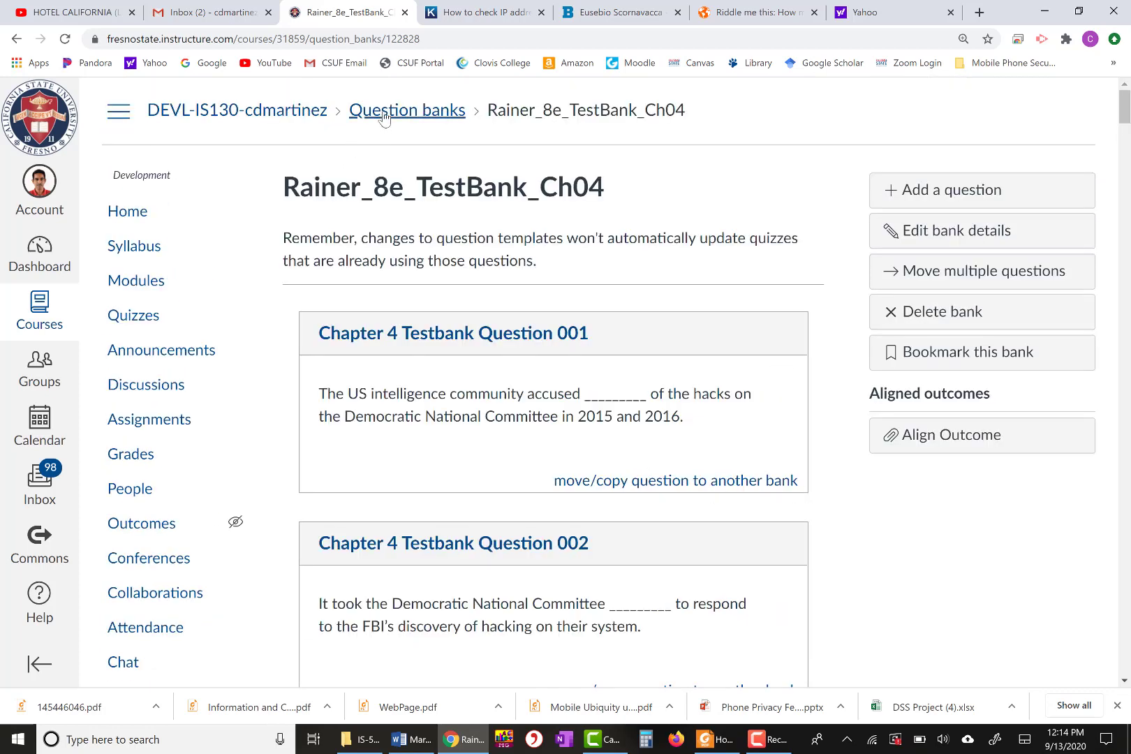
click(384, 117)
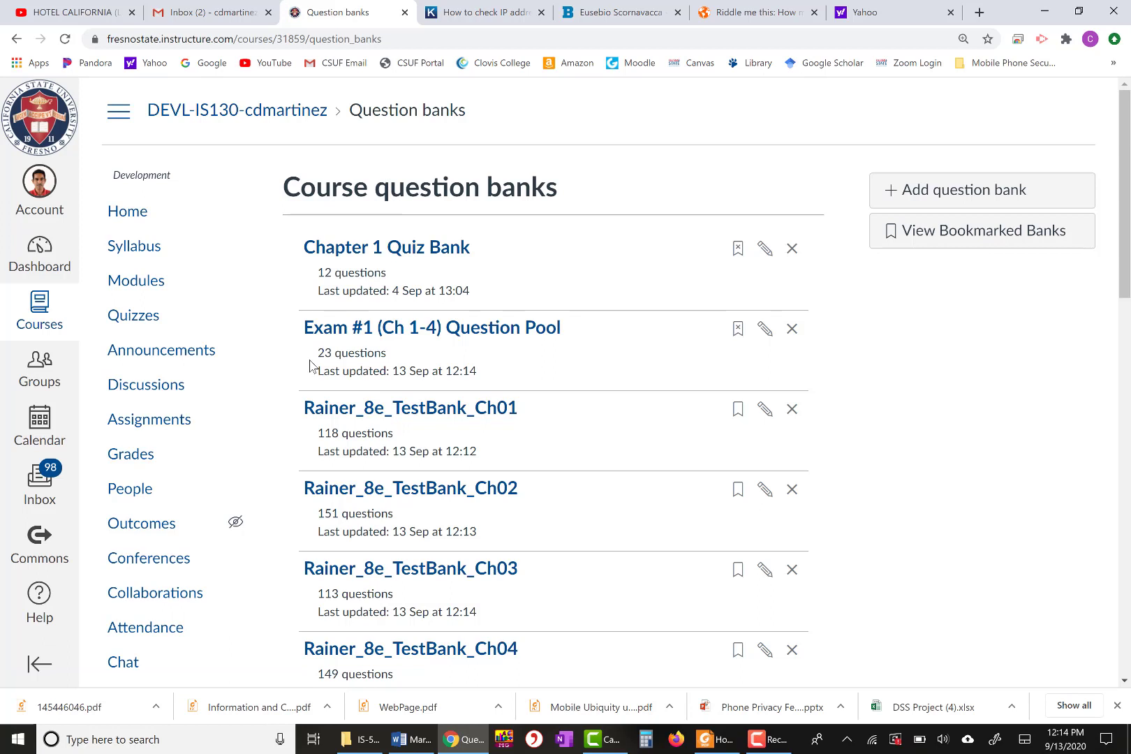
Confirm the Exam #1 (Ch 1-4) Question Pool shows 23 questions and open it.
triple_click(351, 353)
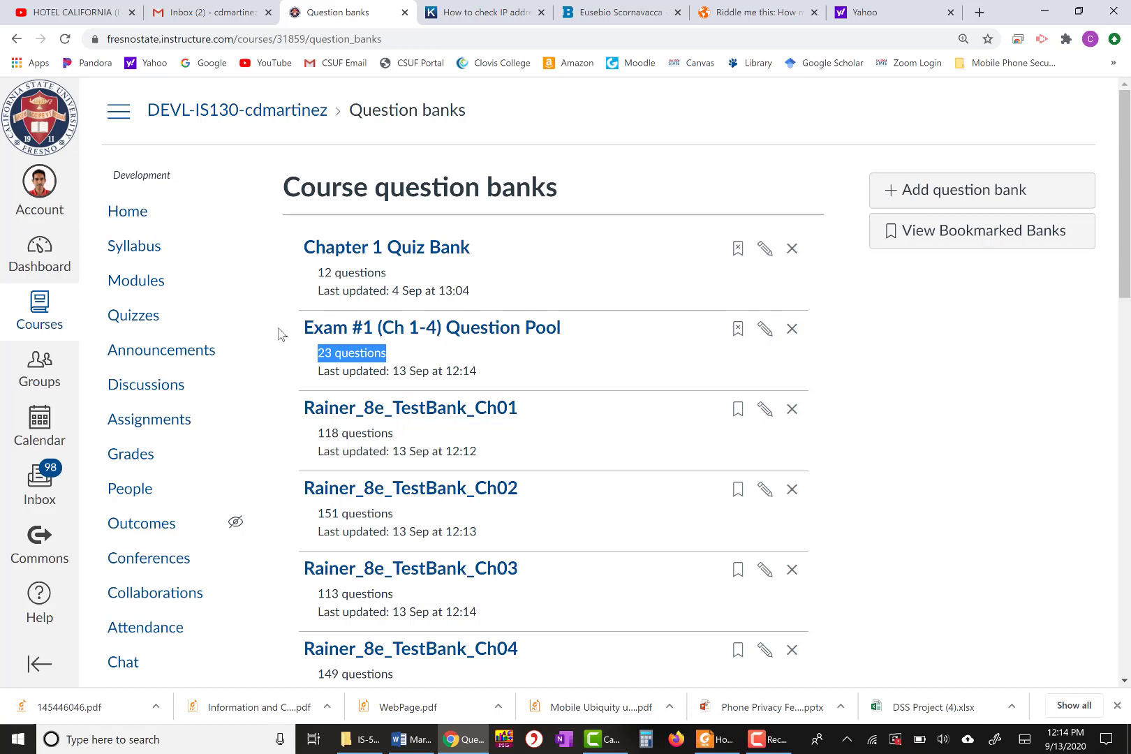
click(361, 337)
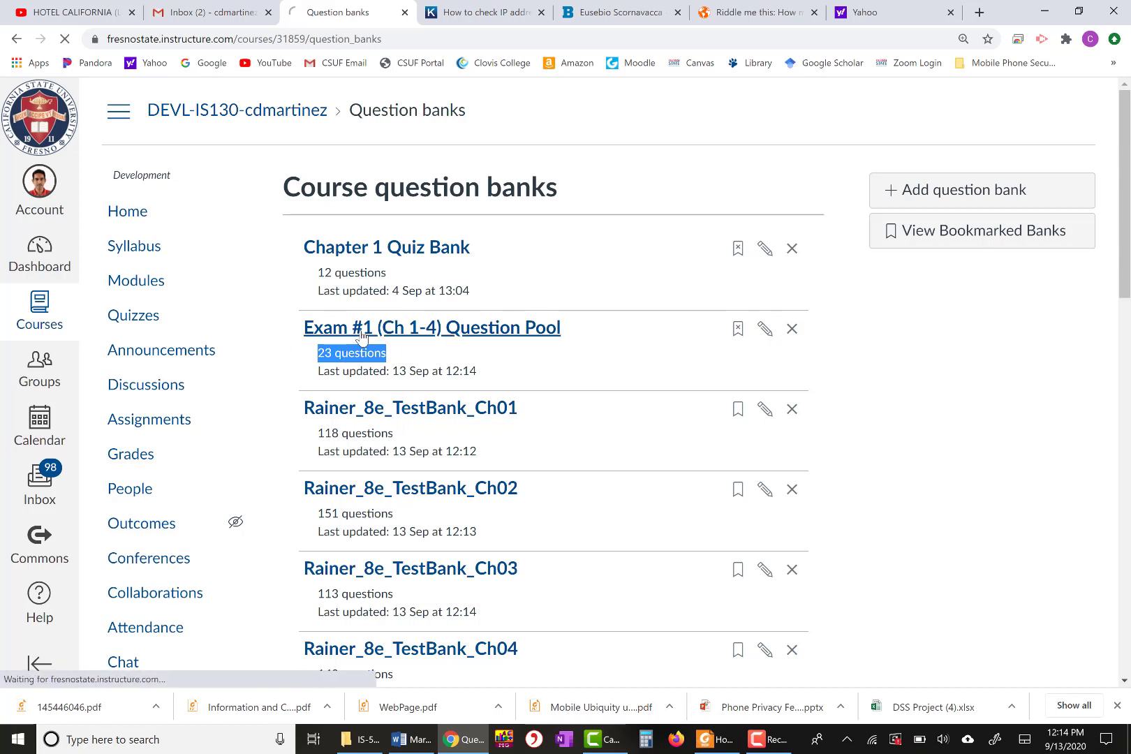
Edit Question 005 so 'FanDuel' becomes 'Eron', and update the question.
mouse_move(622, 396)
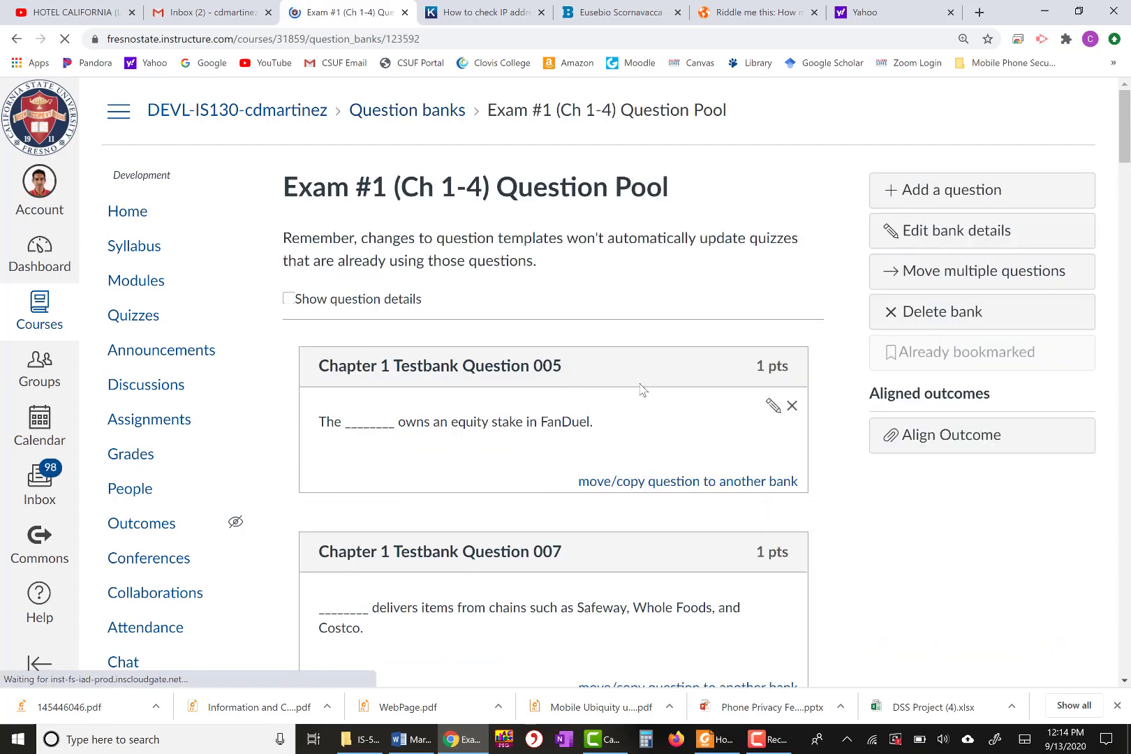
click(773, 407)
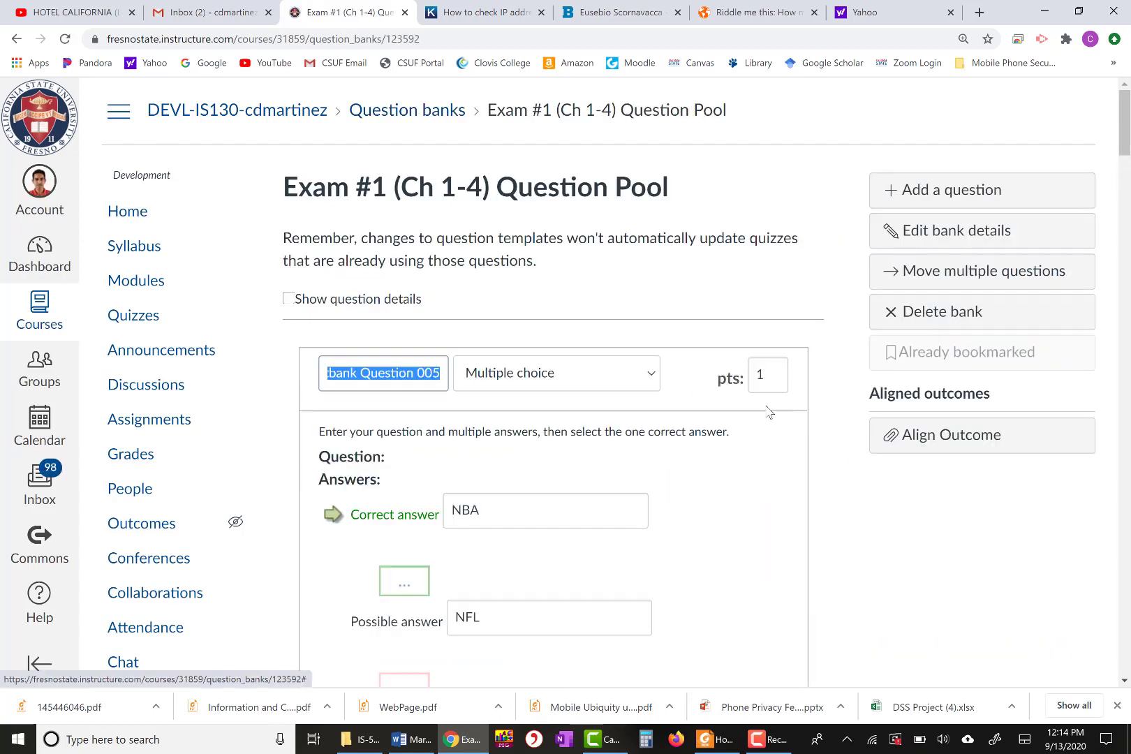
scroll(460, 438, down, 2)
click(448, 436)
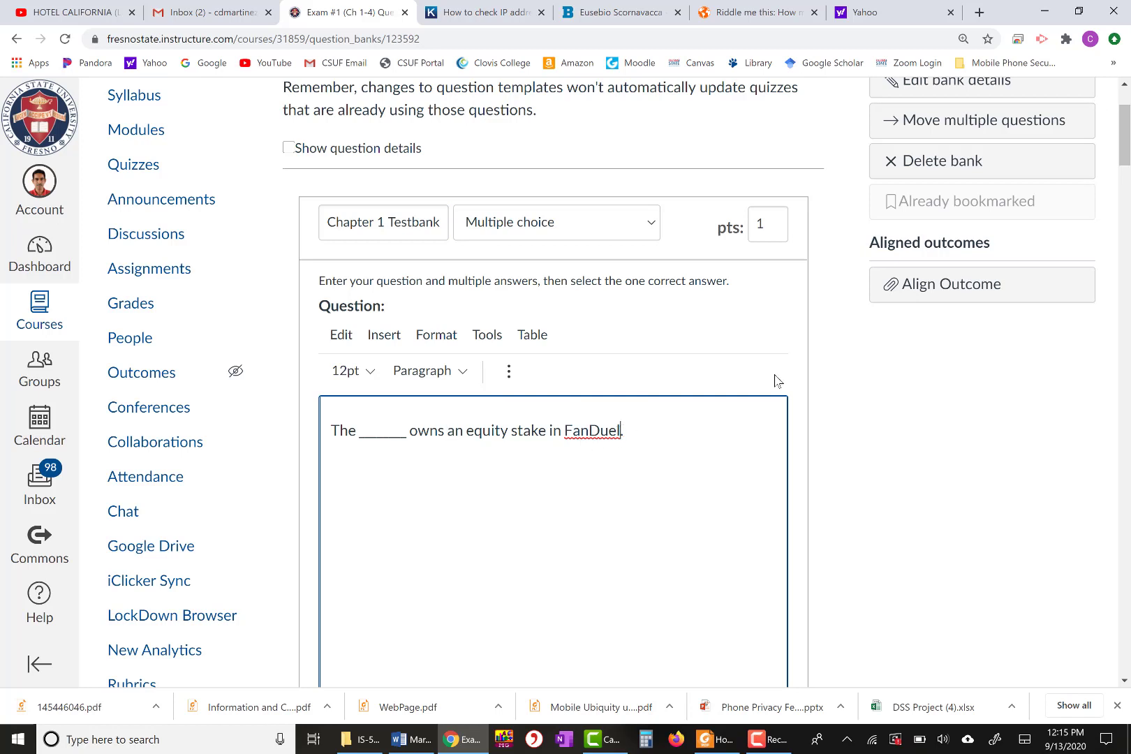
key(BackSpace)
key(BackSpace)
key(BackSpace)
key(BackSpace)
key(BackSpace)
scroll(827, 397, down, 14)
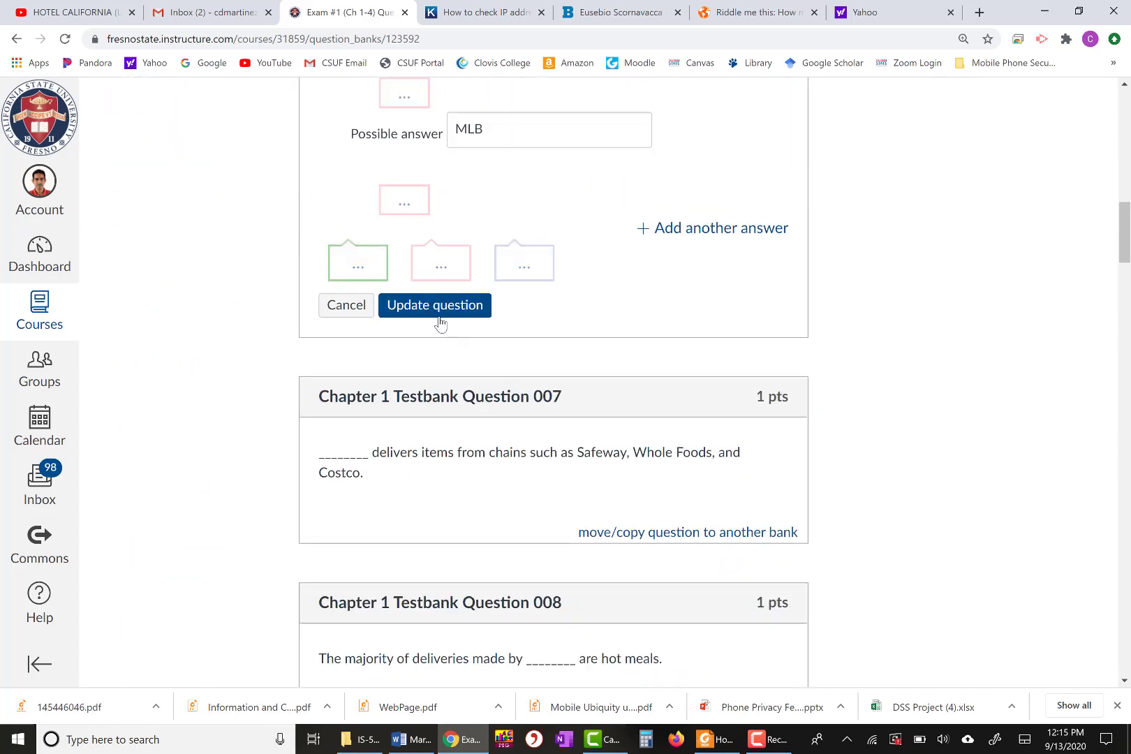
click(429, 316)
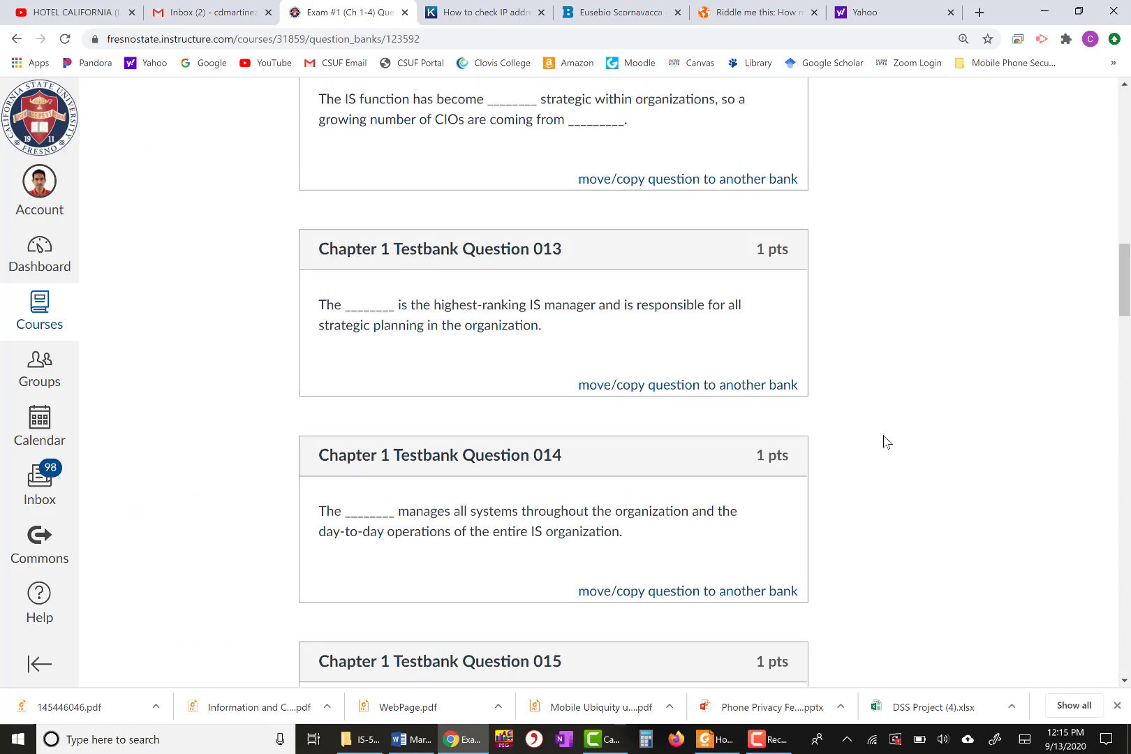
scroll(885, 441, up, 1)
scroll(884, 441, up, 15)
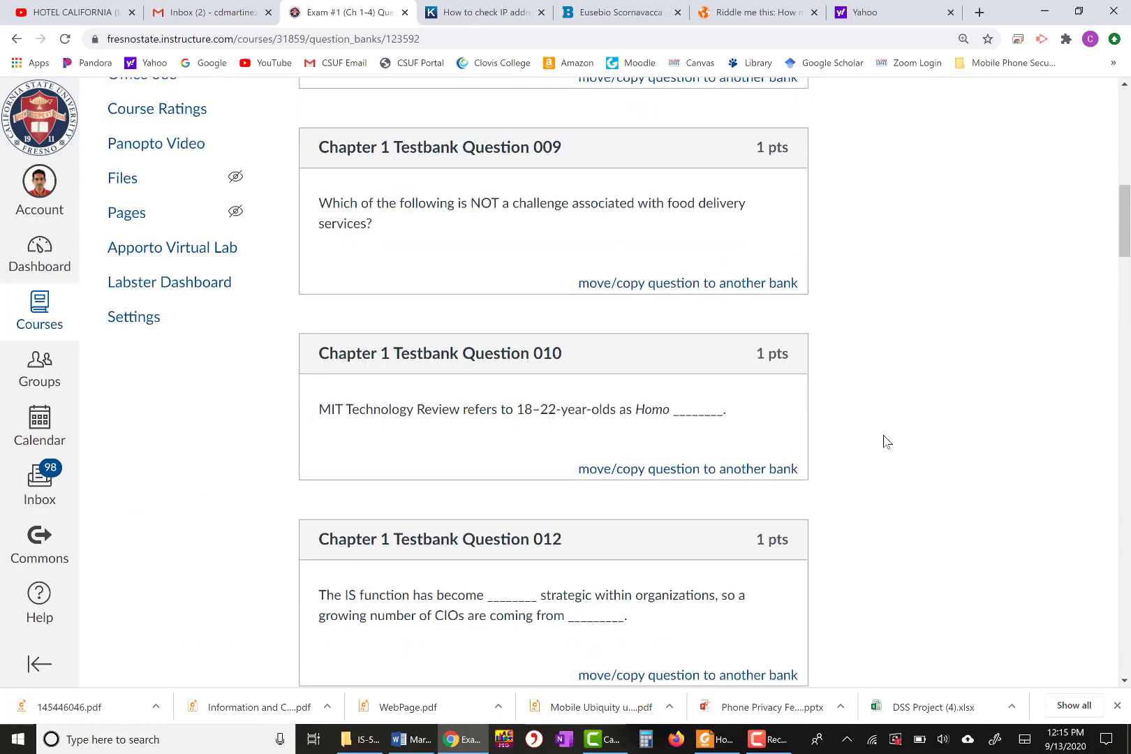
scroll(885, 441, up, 4)
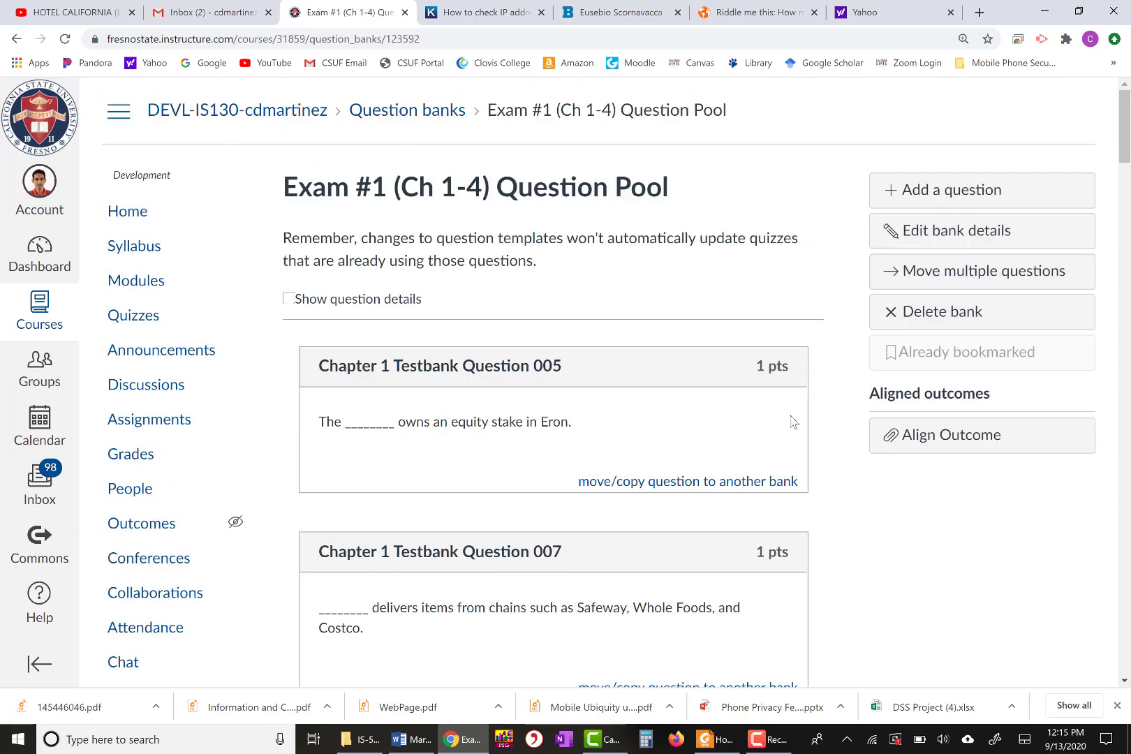
From the course's Quizzes page, start a new quiz using the Classic Quizzes engine.
click(400, 116)
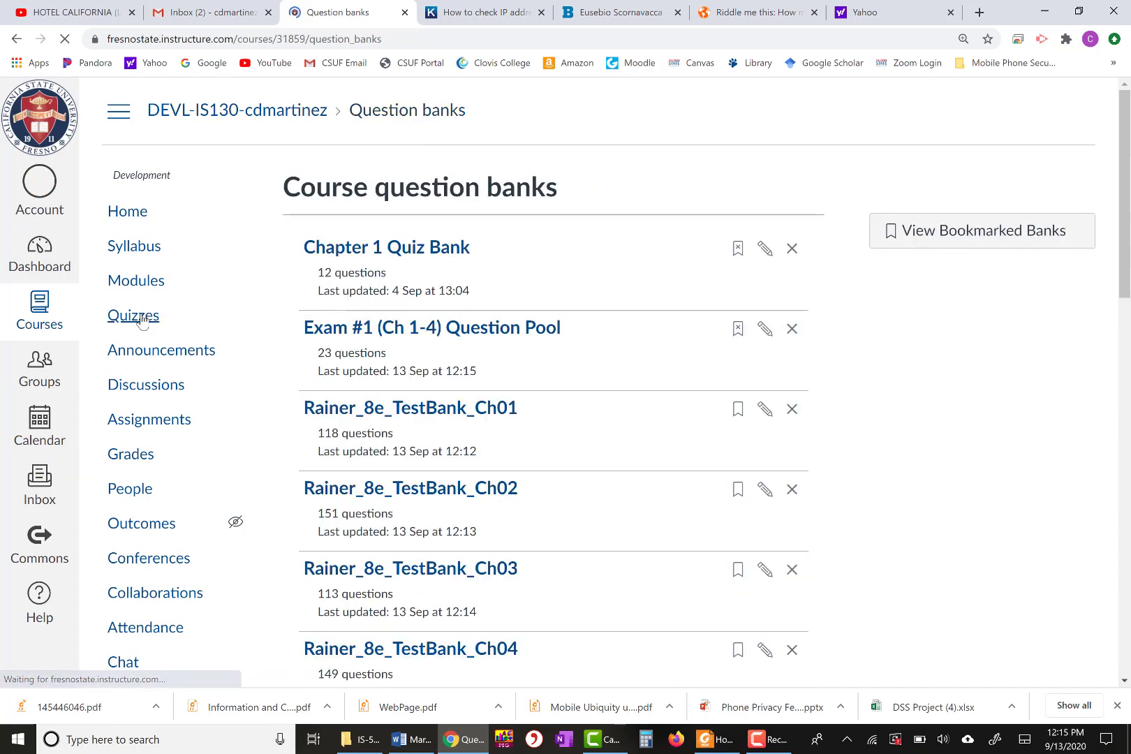
click(142, 321)
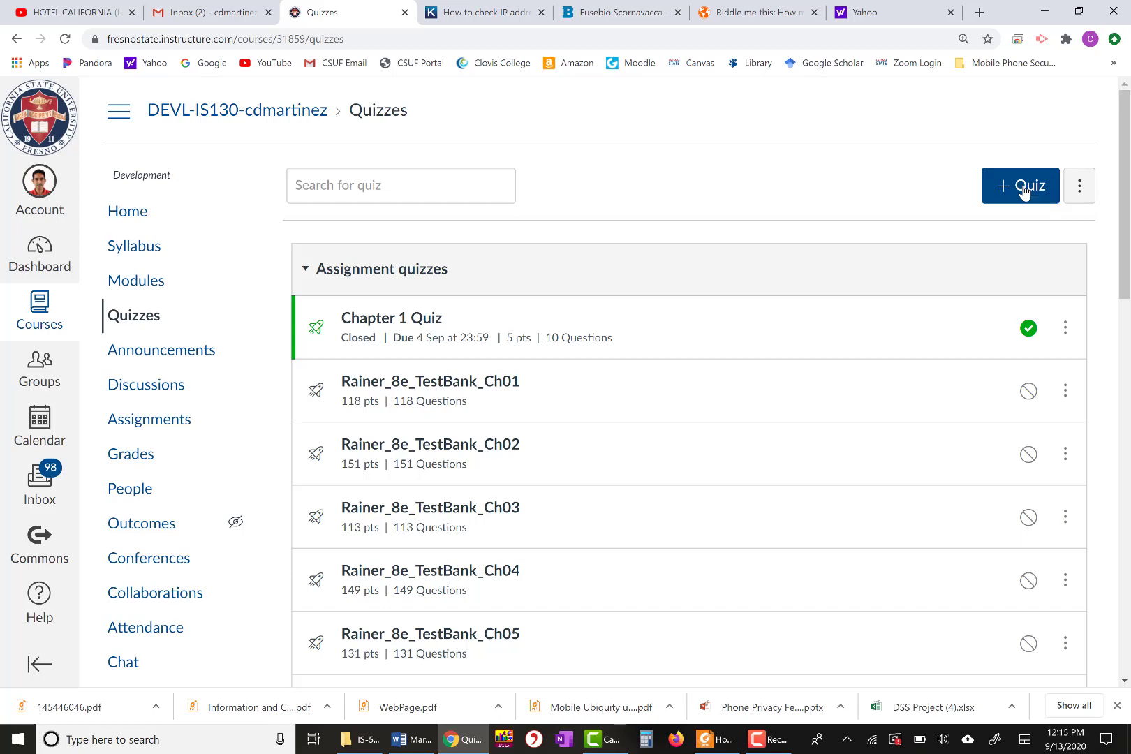
click(1023, 189)
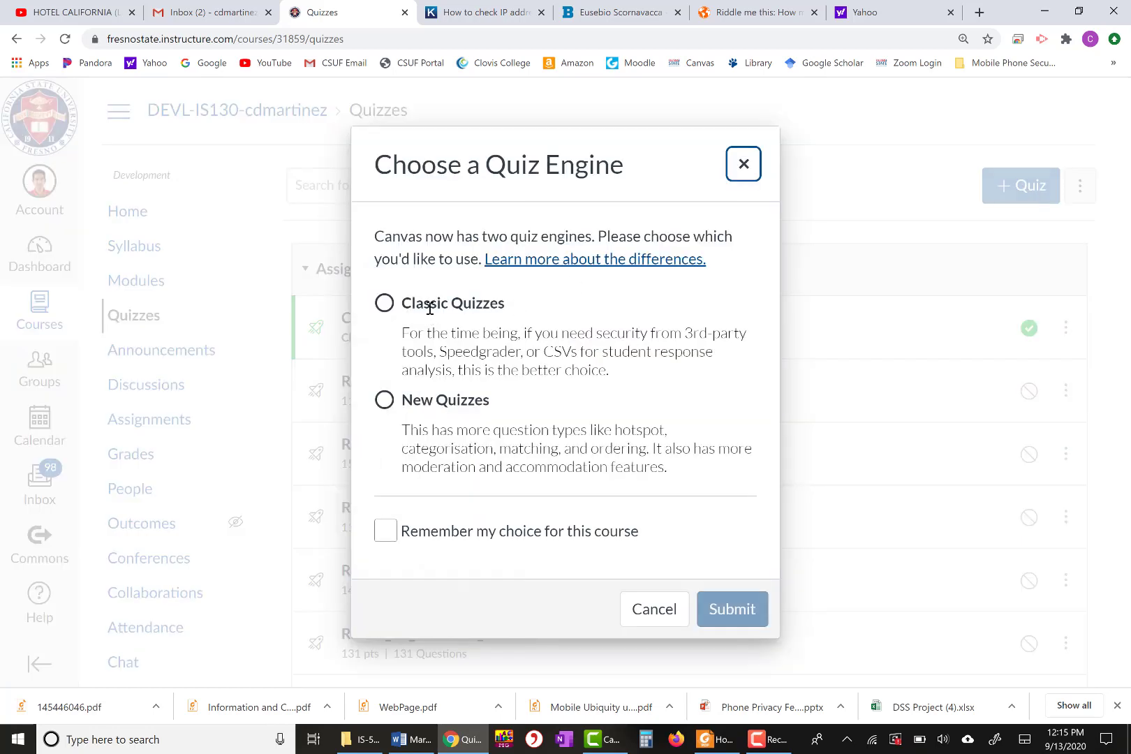
click(407, 307)
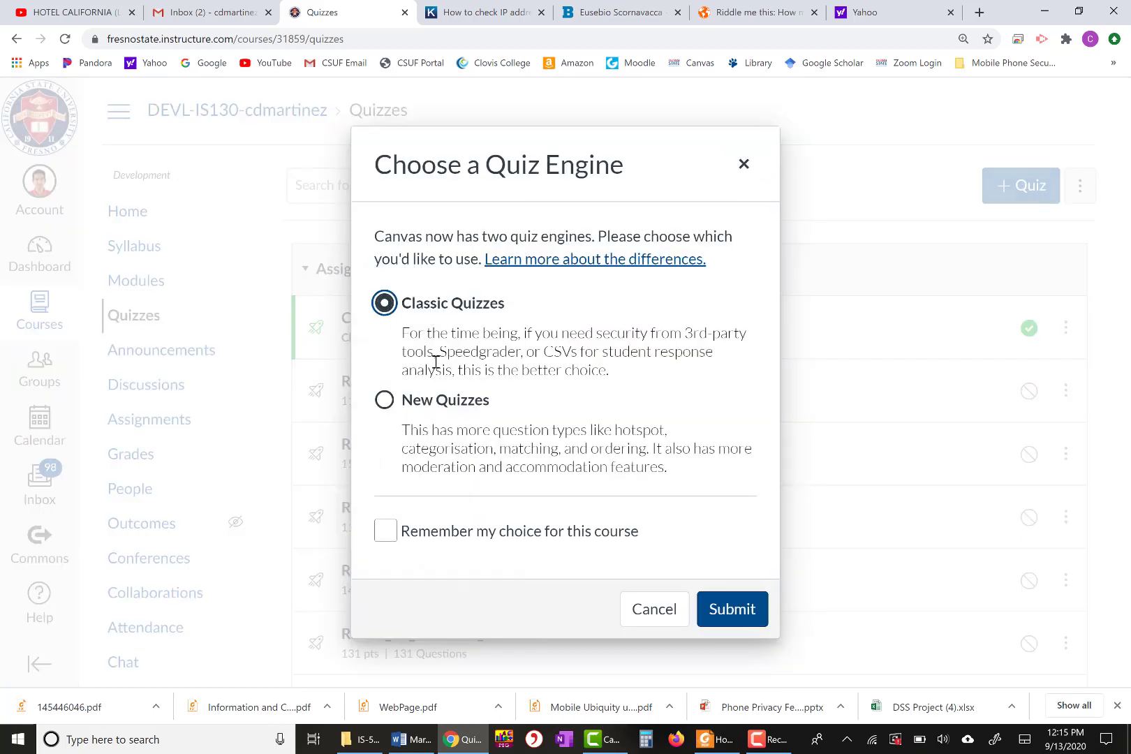
click(729, 611)
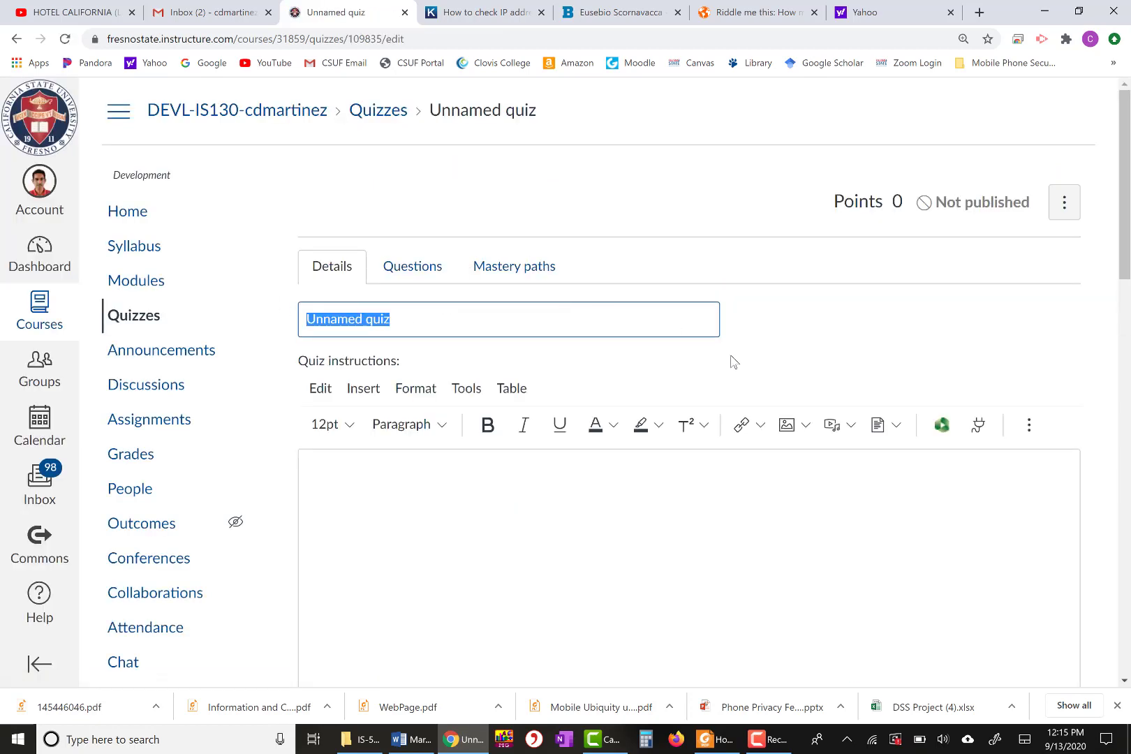
Title the quiz 'Exam #1 (Ch 1-4)' and start a question group named 'Exam #1 Question Group'.
text(Exam)
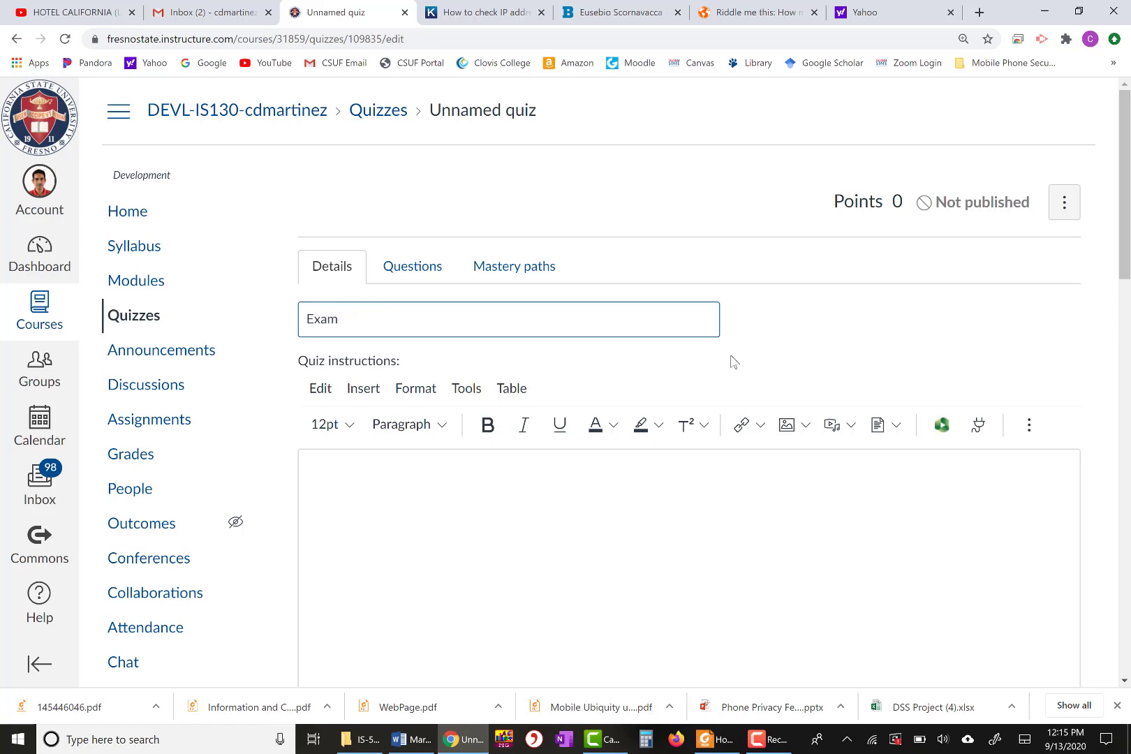
text( #1 (Ch 1-4)
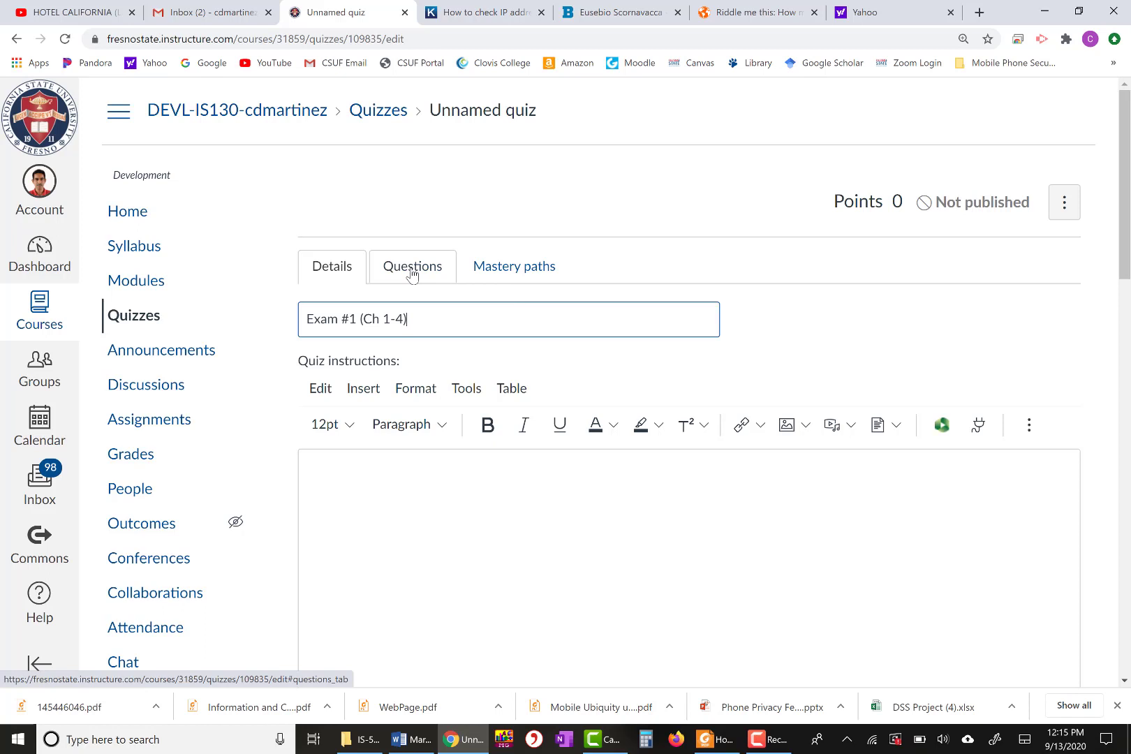
click(413, 275)
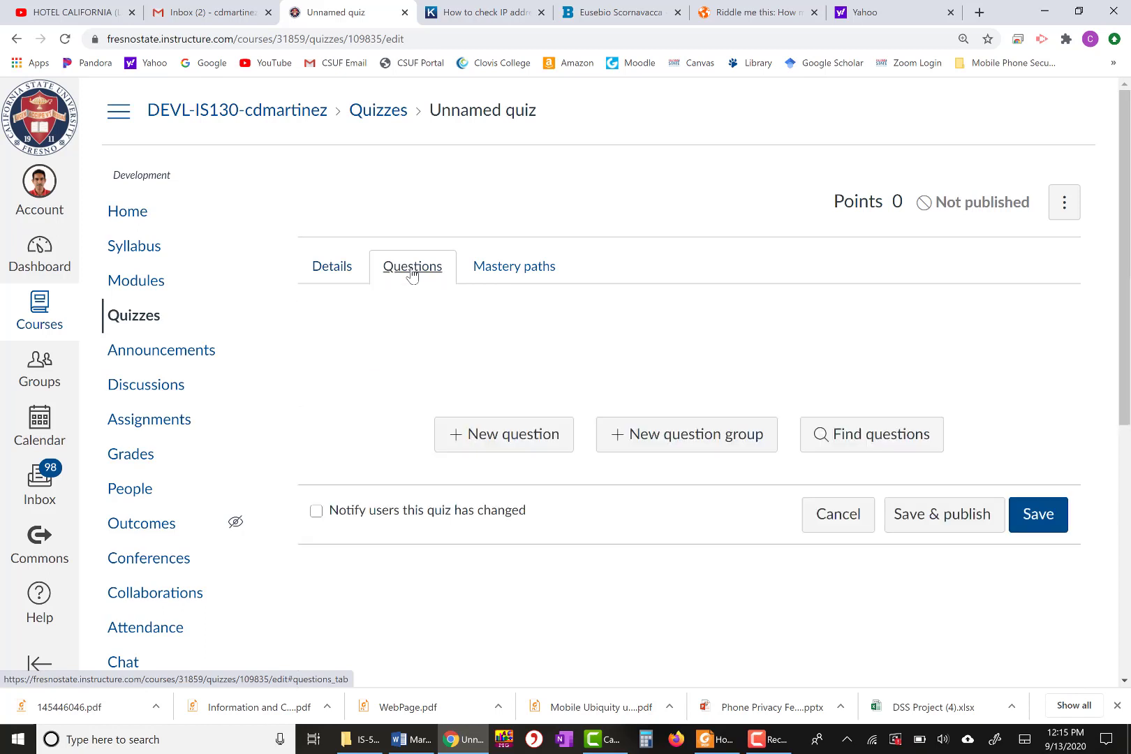
click(642, 438)
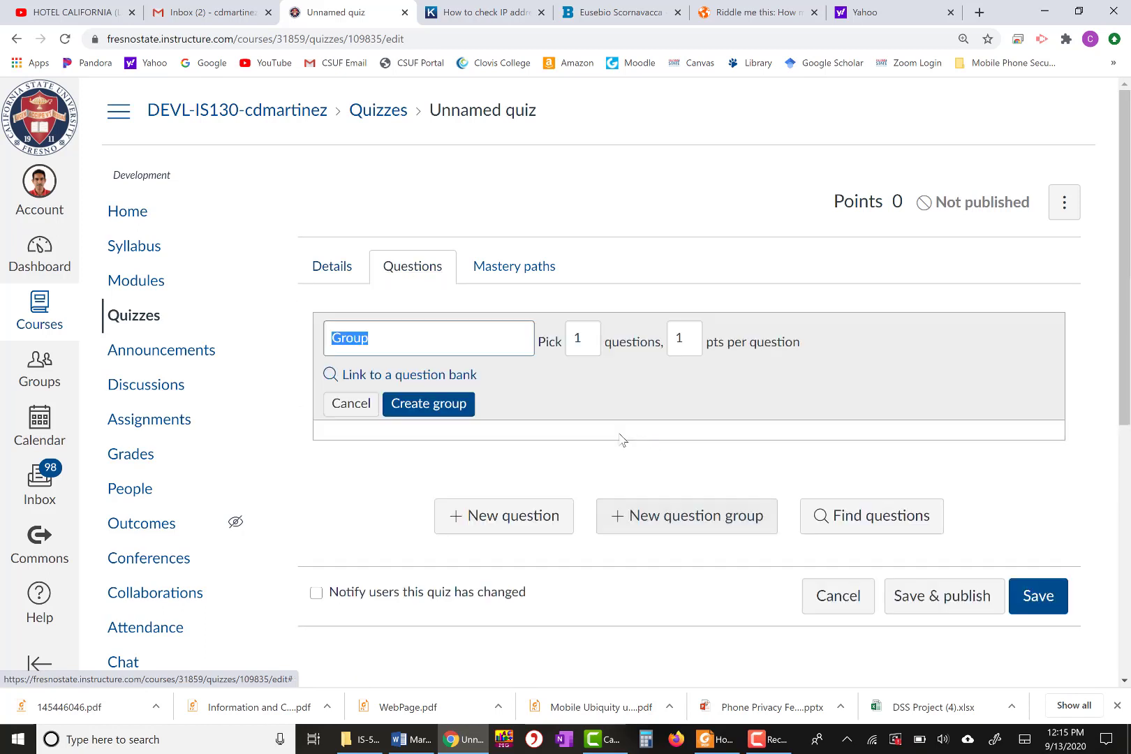
text(E)
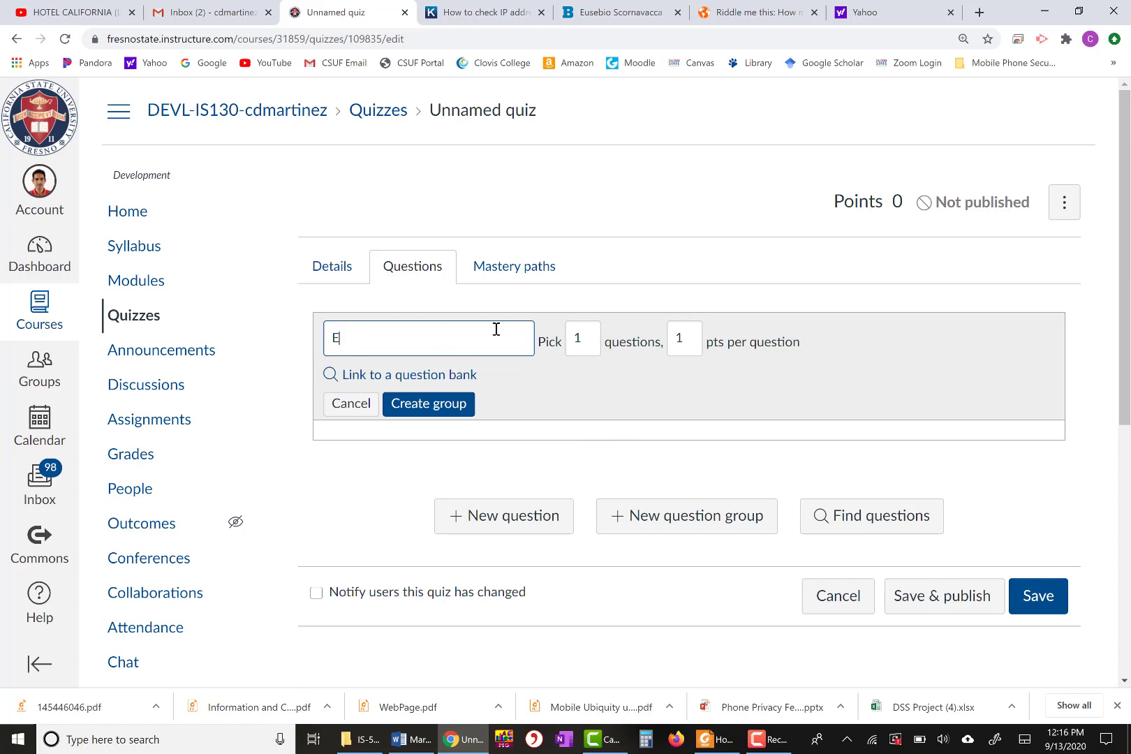
text(xam #1 Question Group)
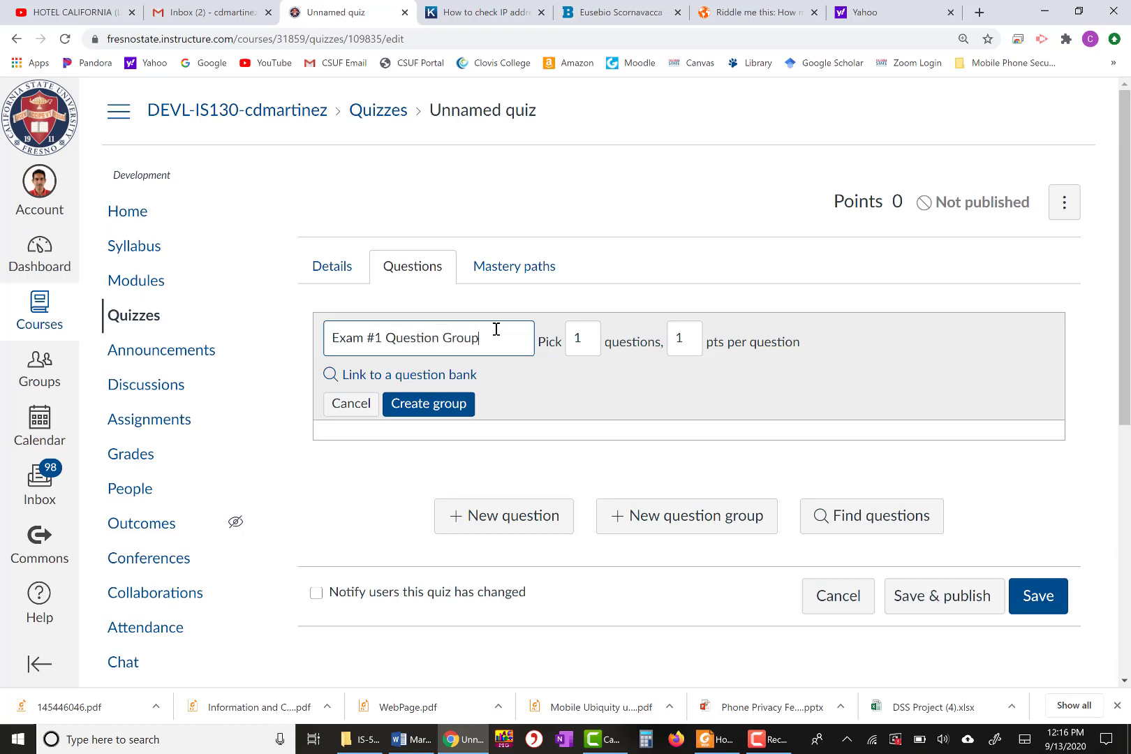
Set the group to pick 20 questions worth 5 points each.
click(562, 341)
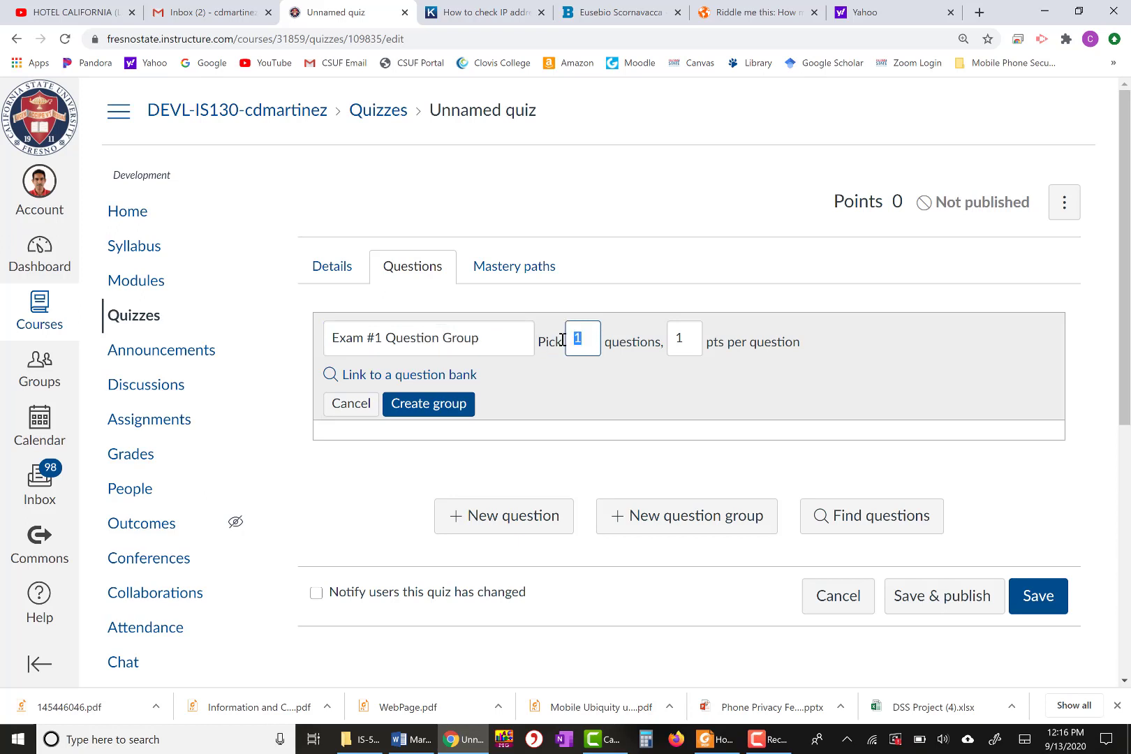
text(20)
click(681, 338)
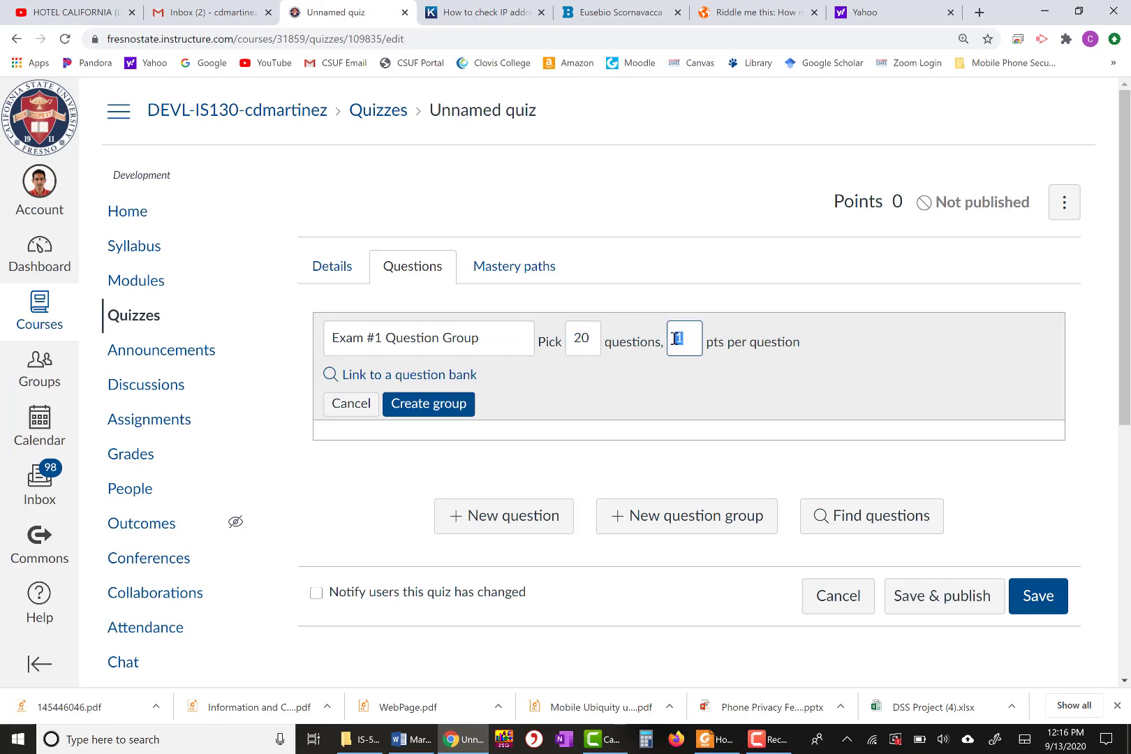
text(5)
Link the group to the Exam #1 (Ch 1-4) Question Pool bank and create it.
scroll(677, 419, down, 1)
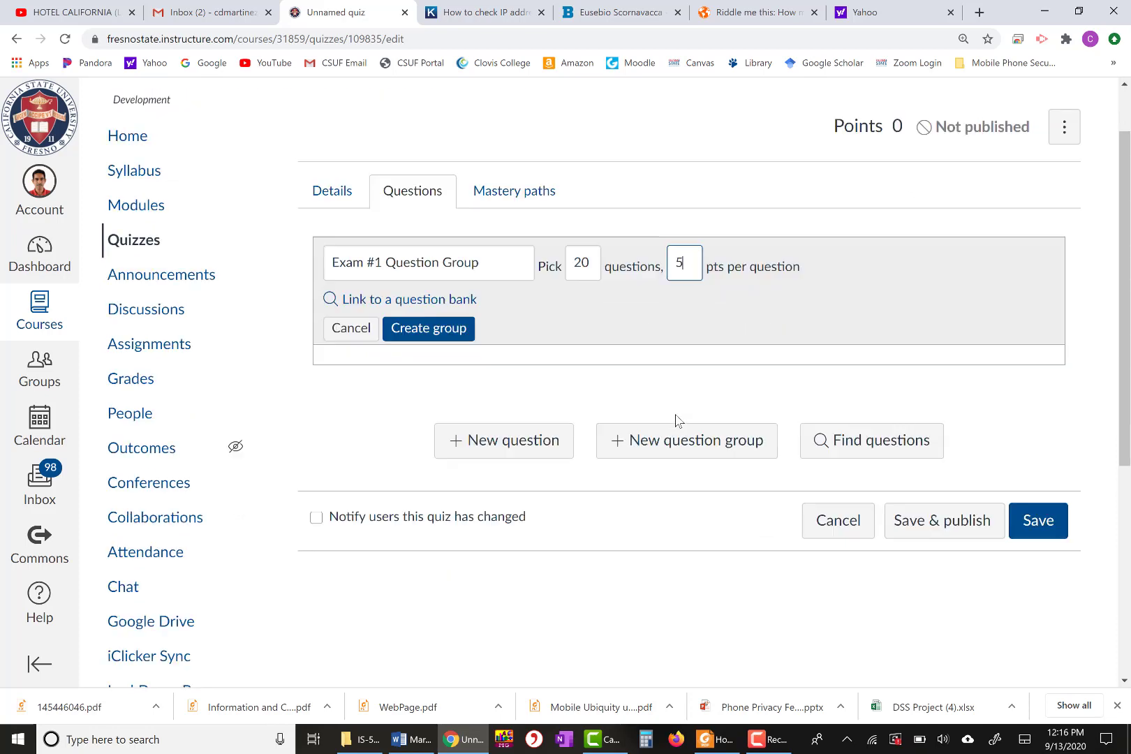
click(412, 300)
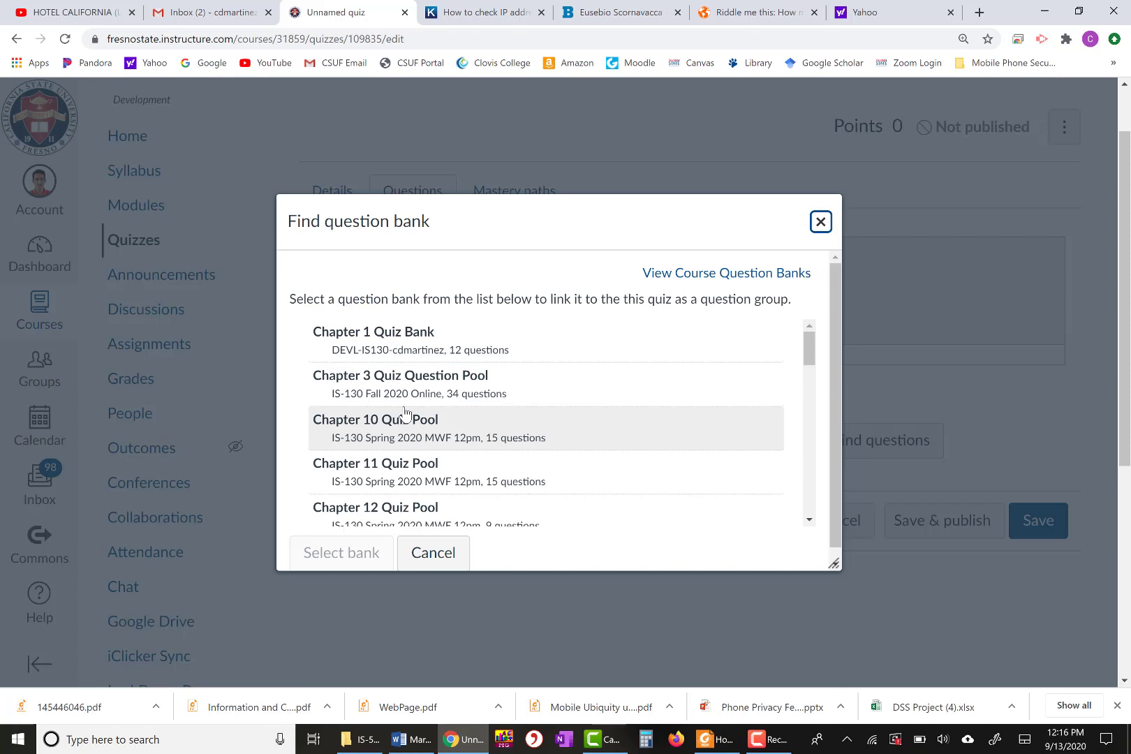
scroll(405, 412, down, 1)
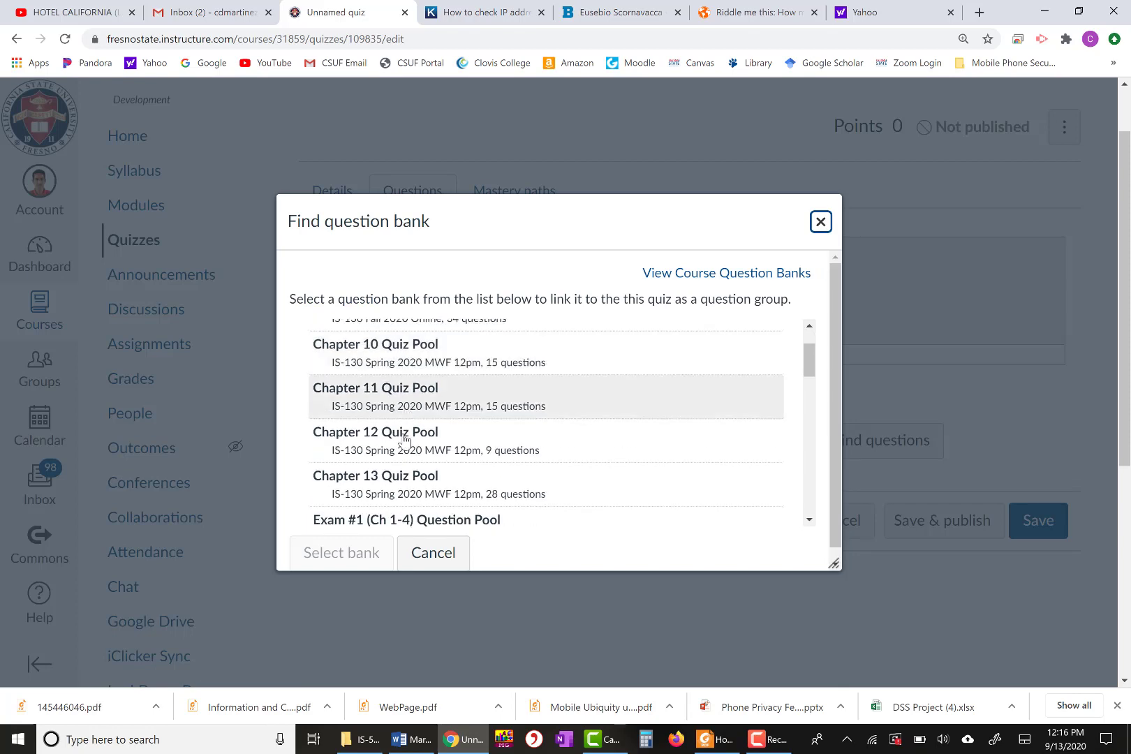
click(377, 523)
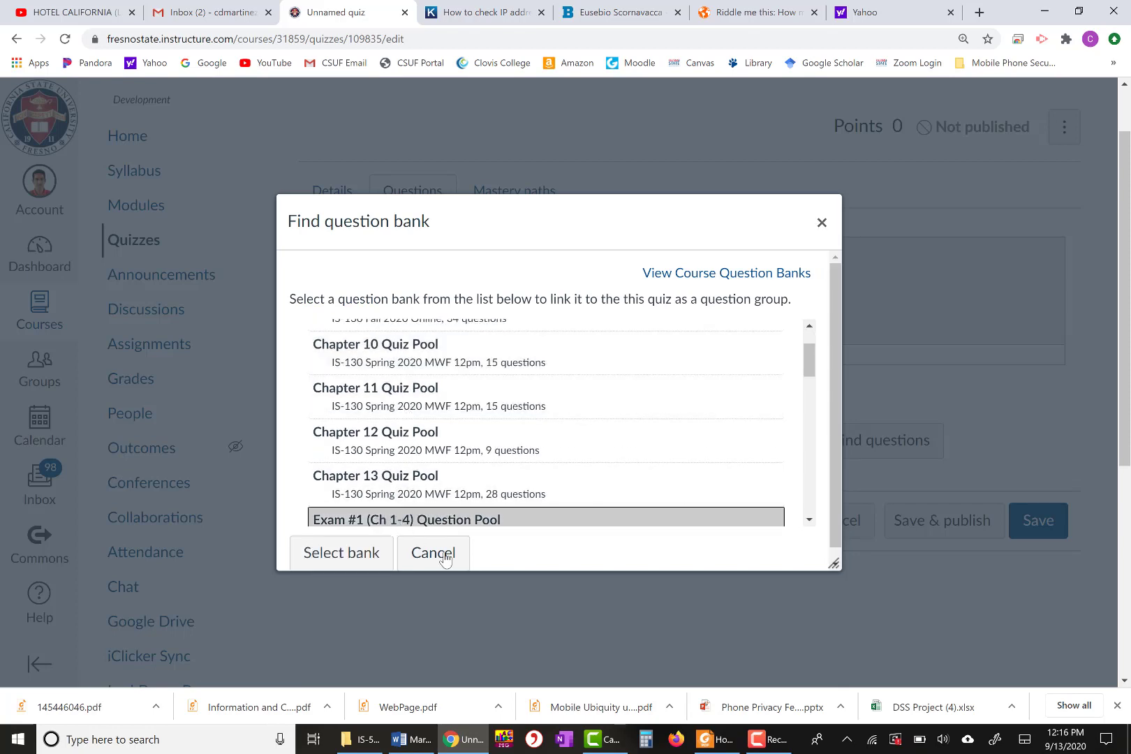
click(359, 558)
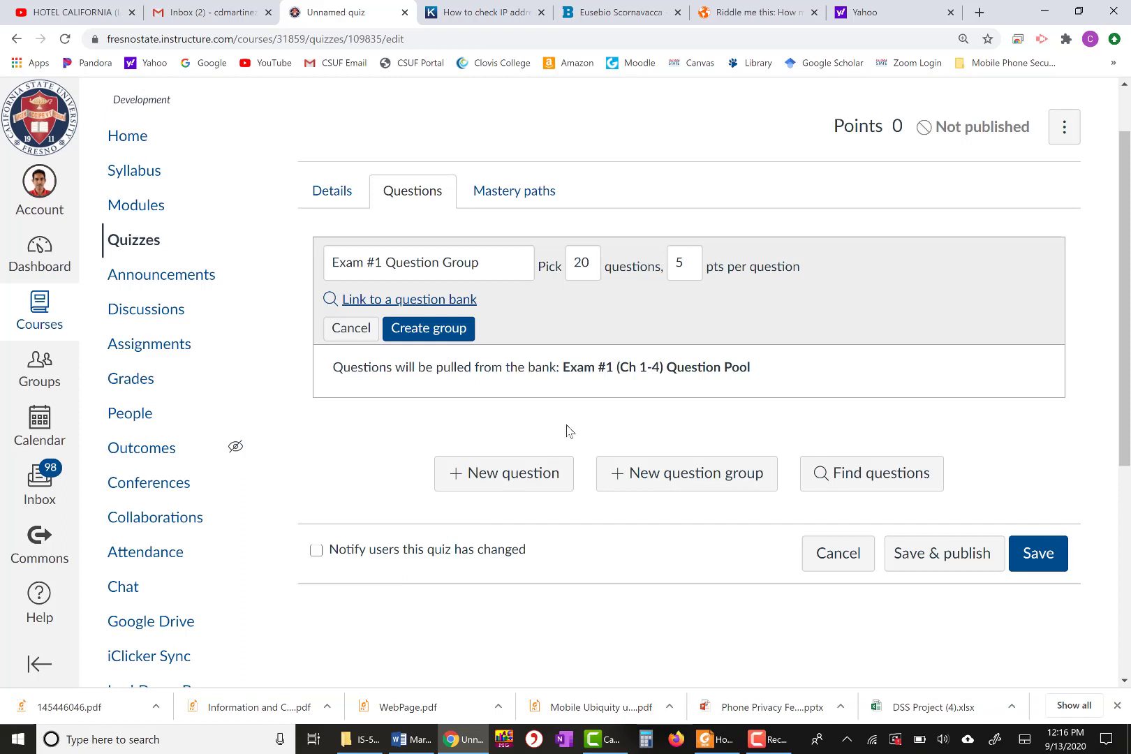
click(423, 334)
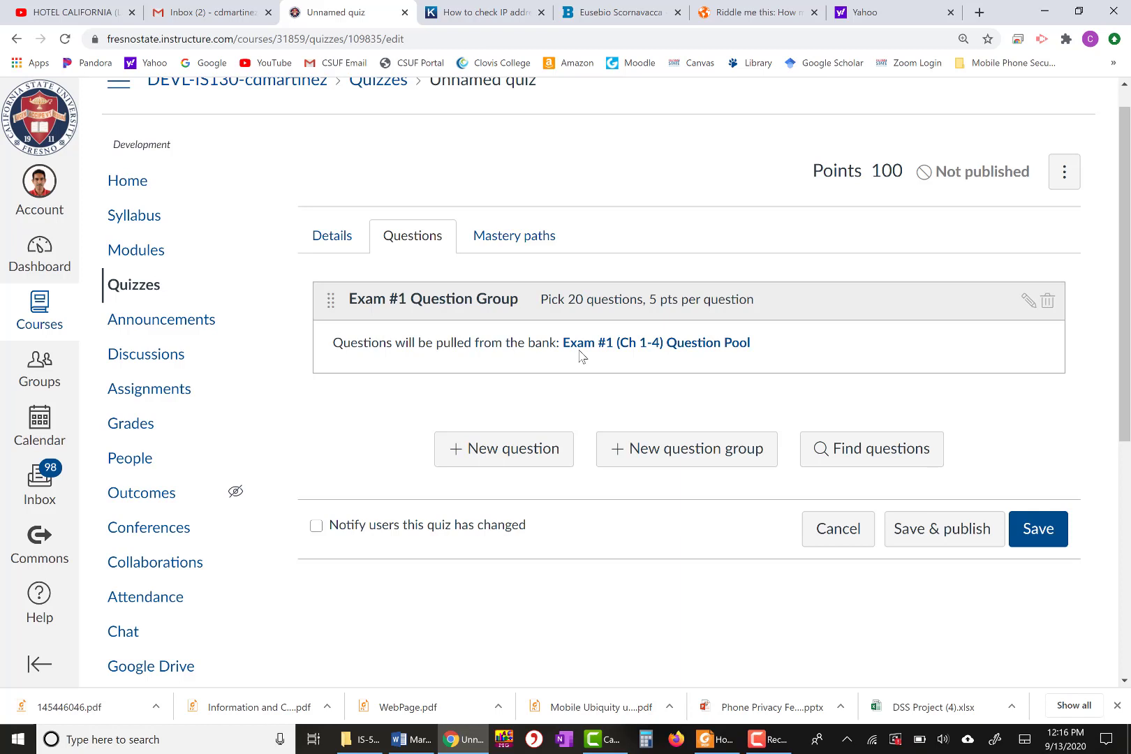
Add a second group named 'Industry Related Questions' that picks 5 questions.
click(657, 456)
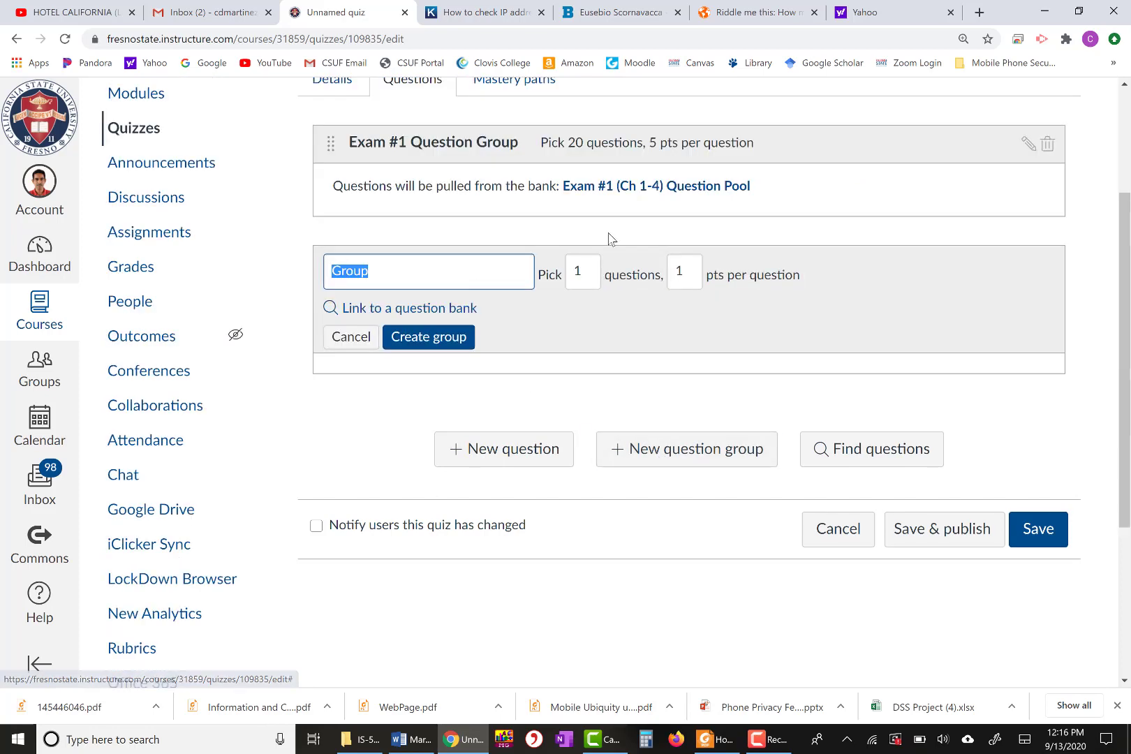
text(Industry)
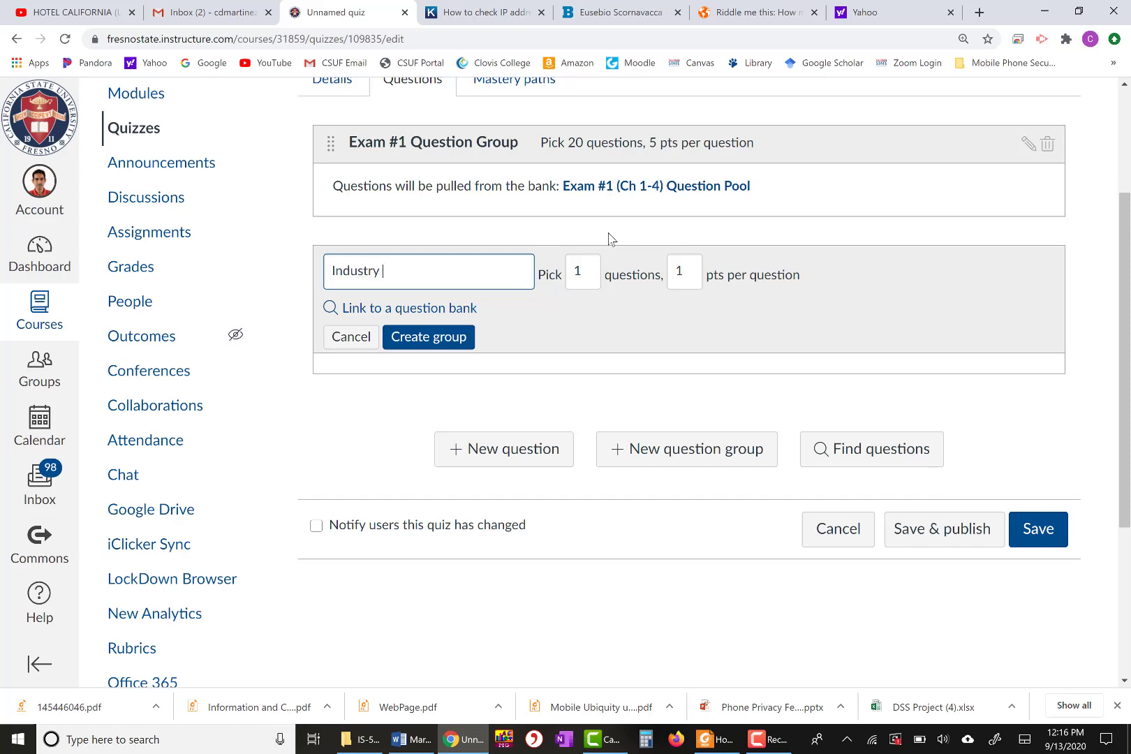
text( Related Questions)
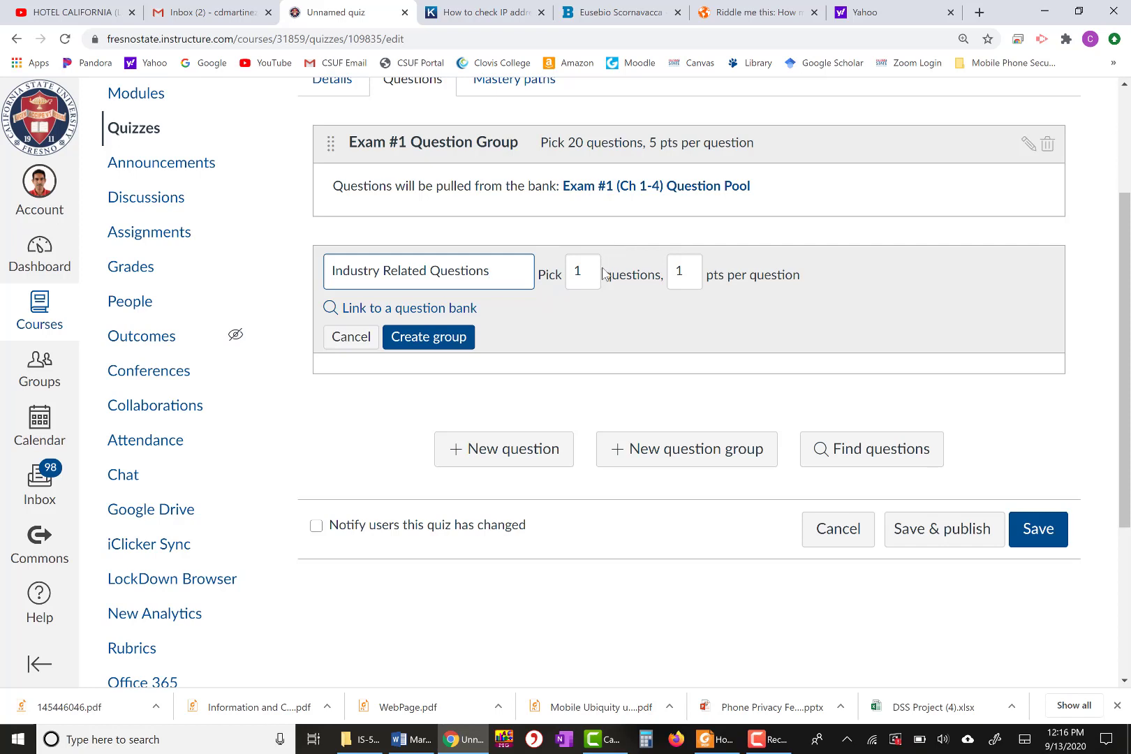
click(591, 270)
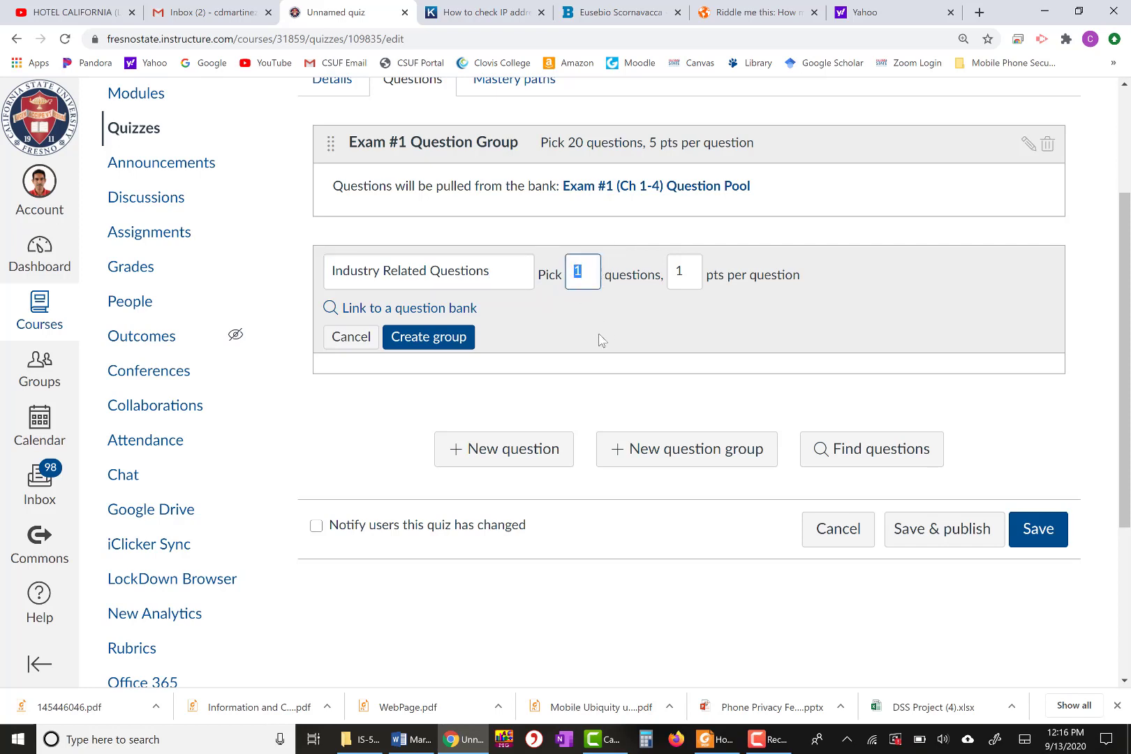
text(5)
Link the group to the Chapter 1 Quiz Bank at 5 points per question and create it.
click(424, 312)
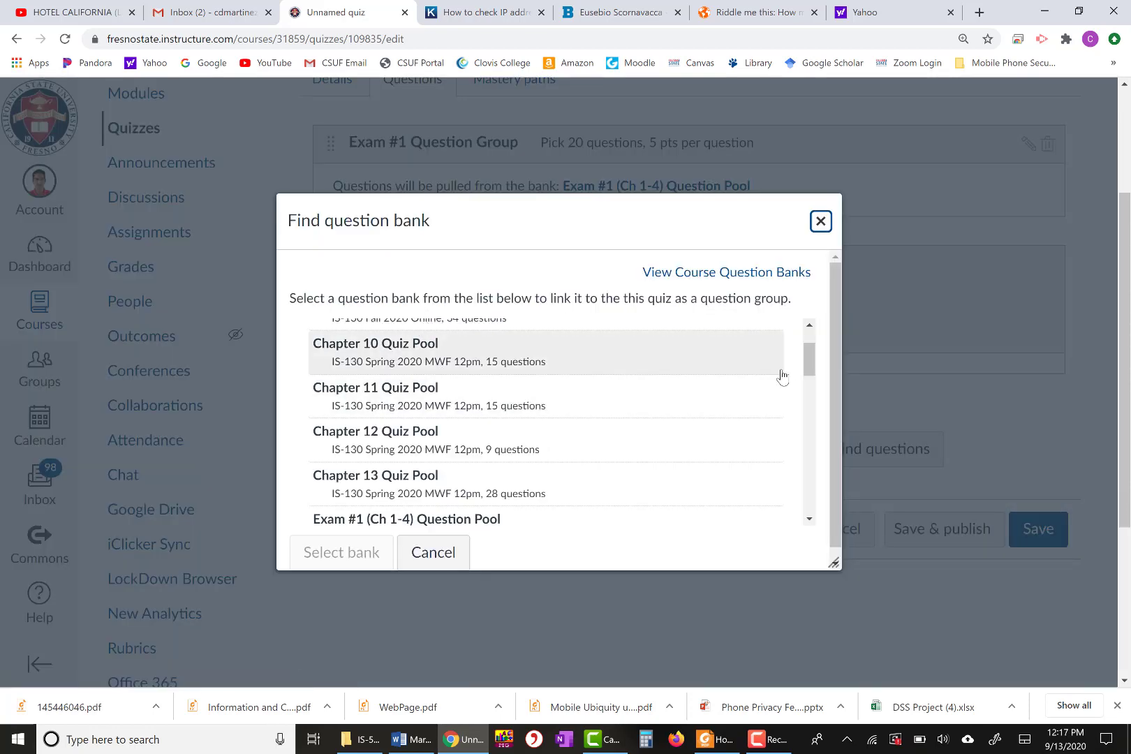
scroll(810, 341, up, 1)
scroll(810, 341, up, 1)
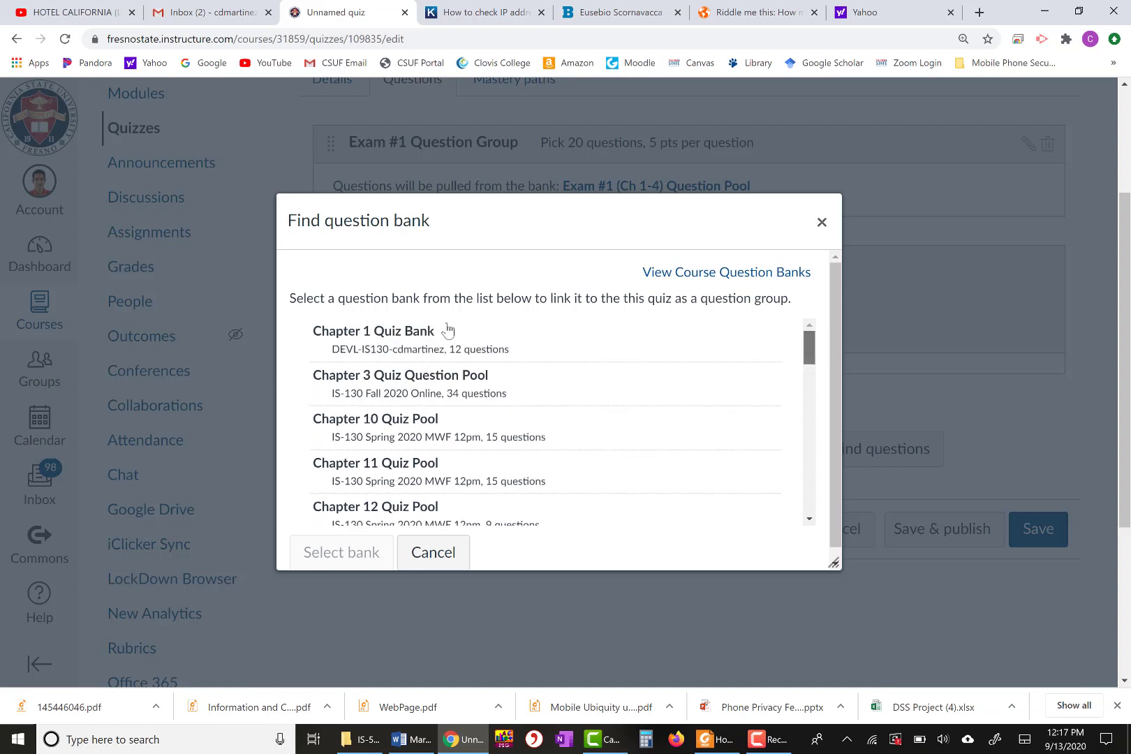
click(394, 340)
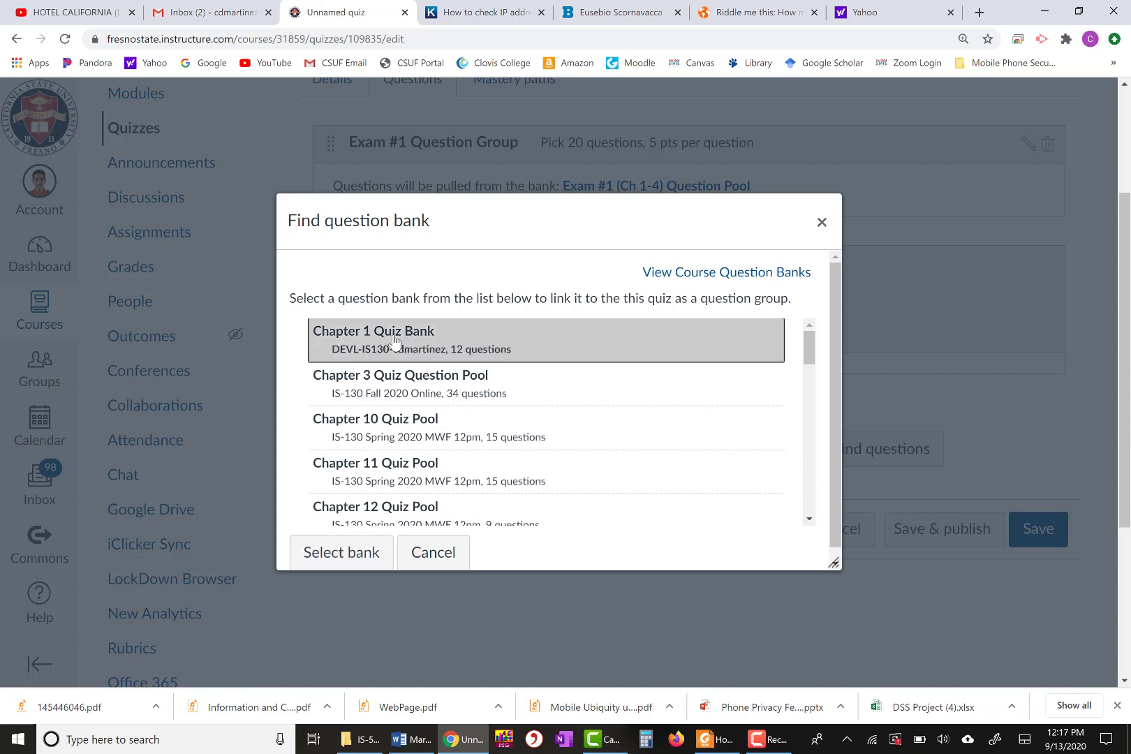
click(331, 556)
double_click(686, 269)
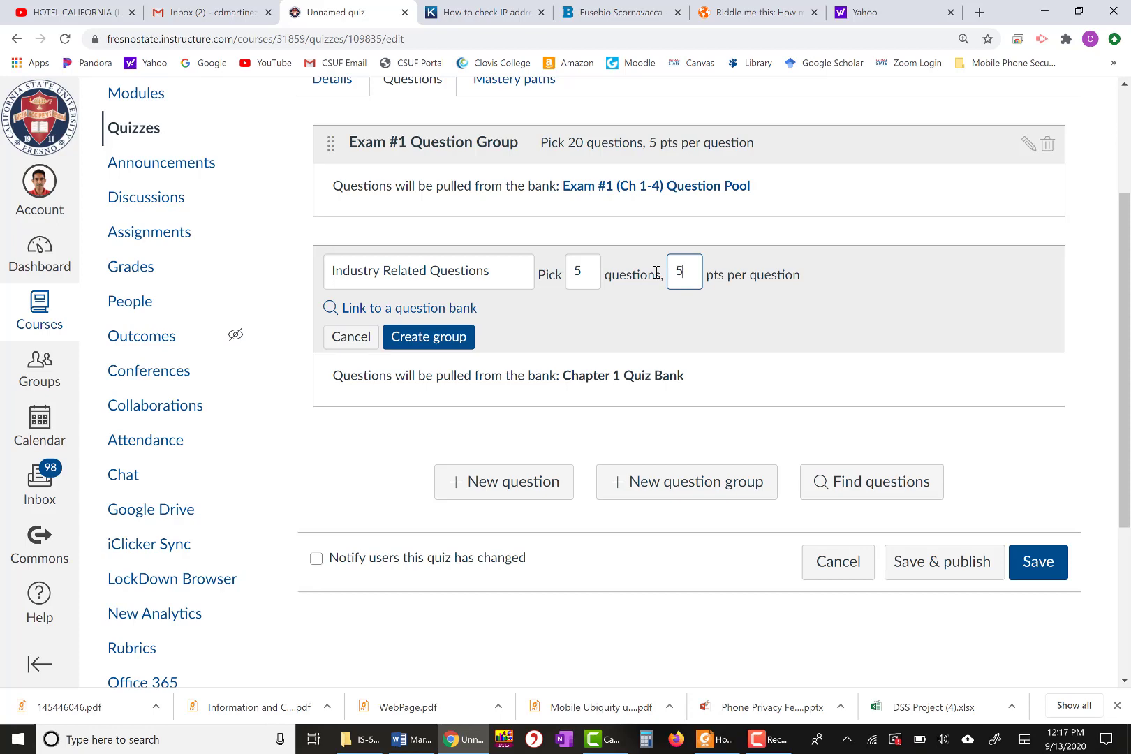
click(433, 337)
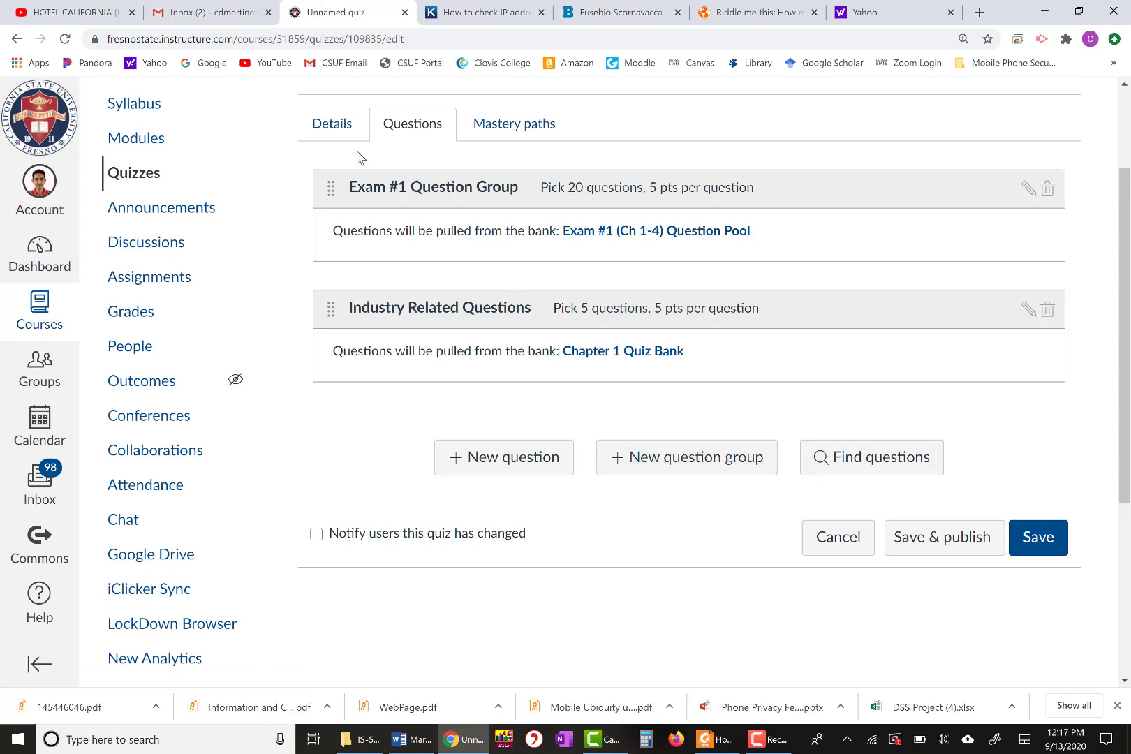
Set the quiz due date to 13 Sep 23:59.
click(332, 126)
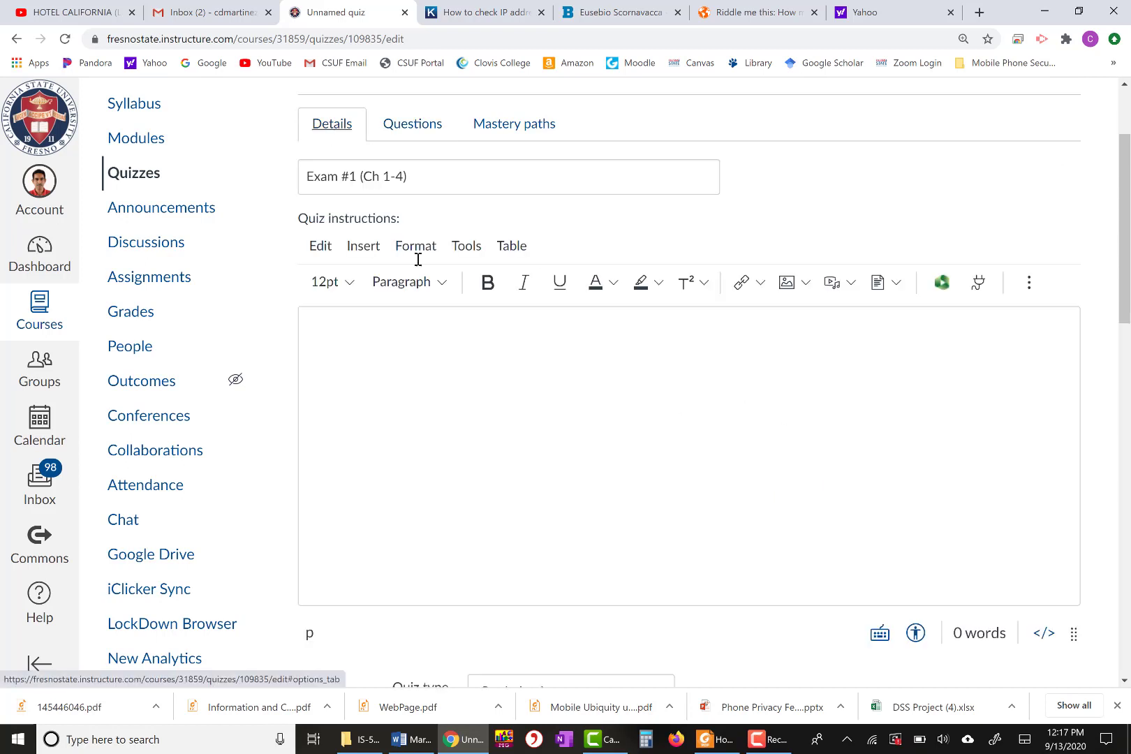
scroll(596, 358, down, 3)
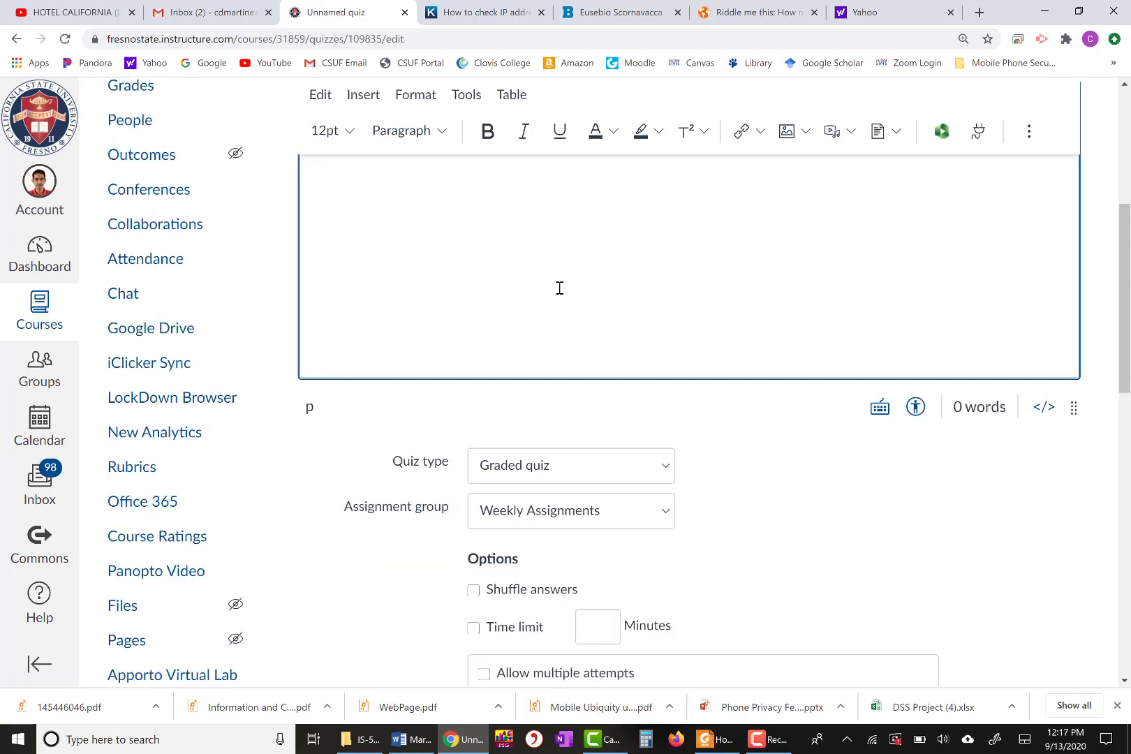
scroll(614, 377, down, 15)
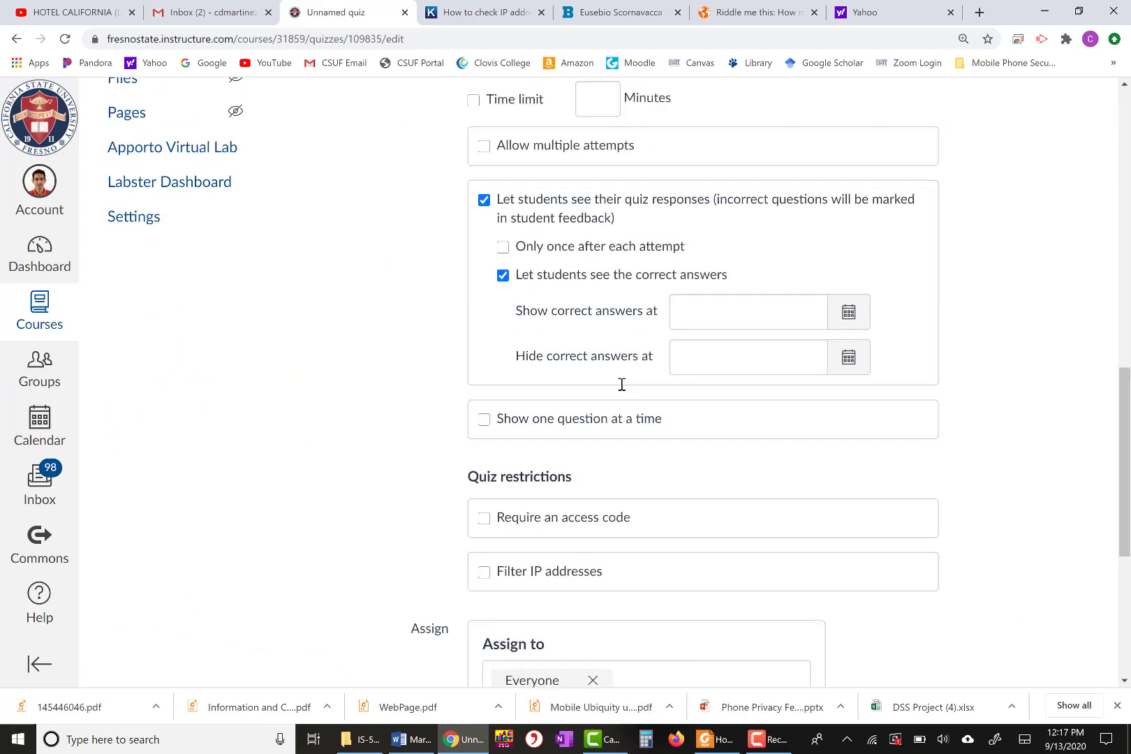
click(789, 382)
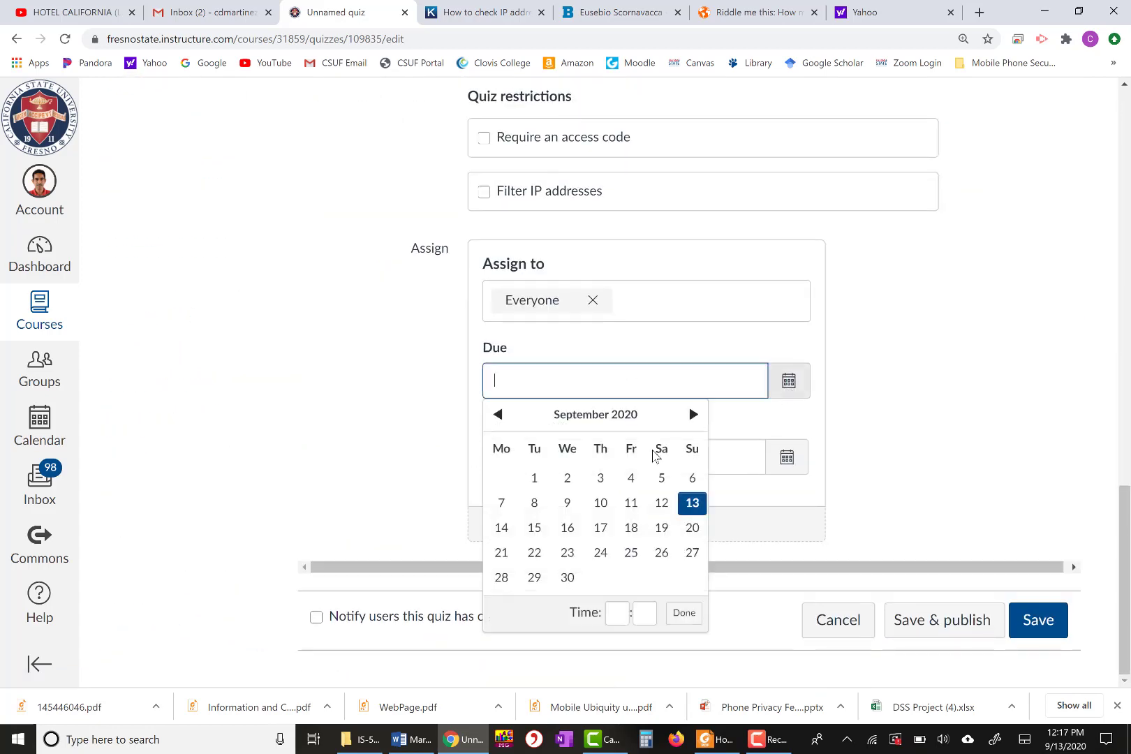
click(692, 503)
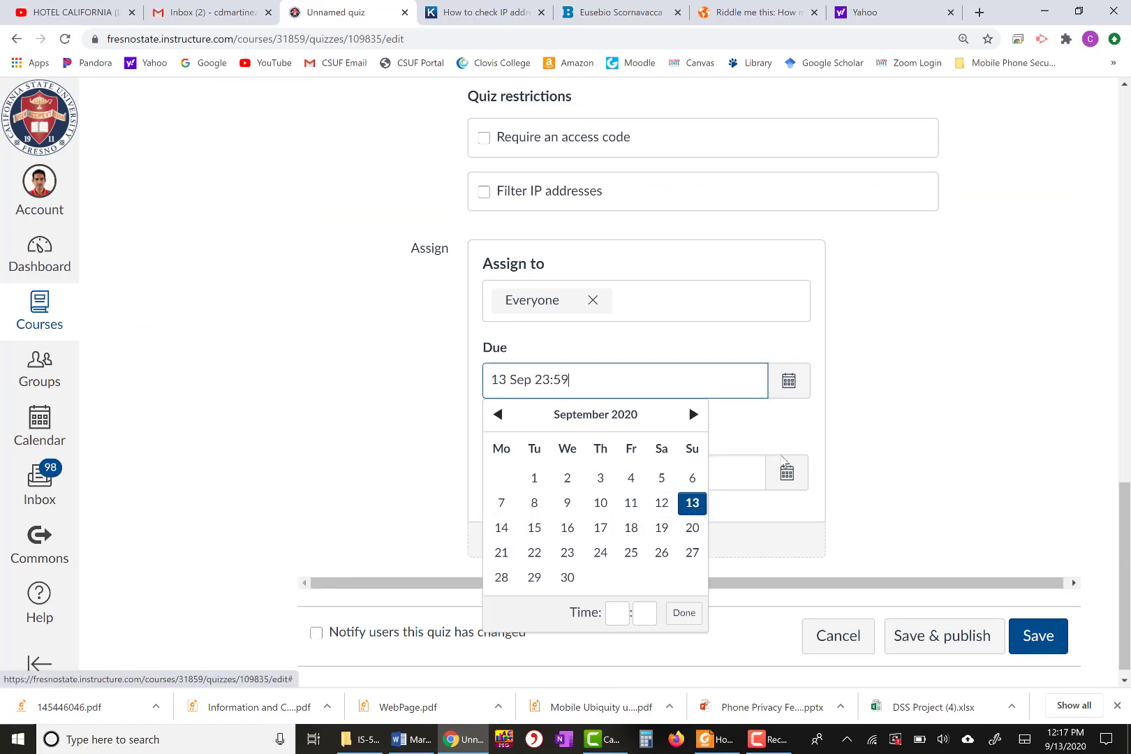
click(747, 444)
Make the quiz available from 13 Sep 0:00 until 14 Sep 23:59 and save it.
click(618, 481)
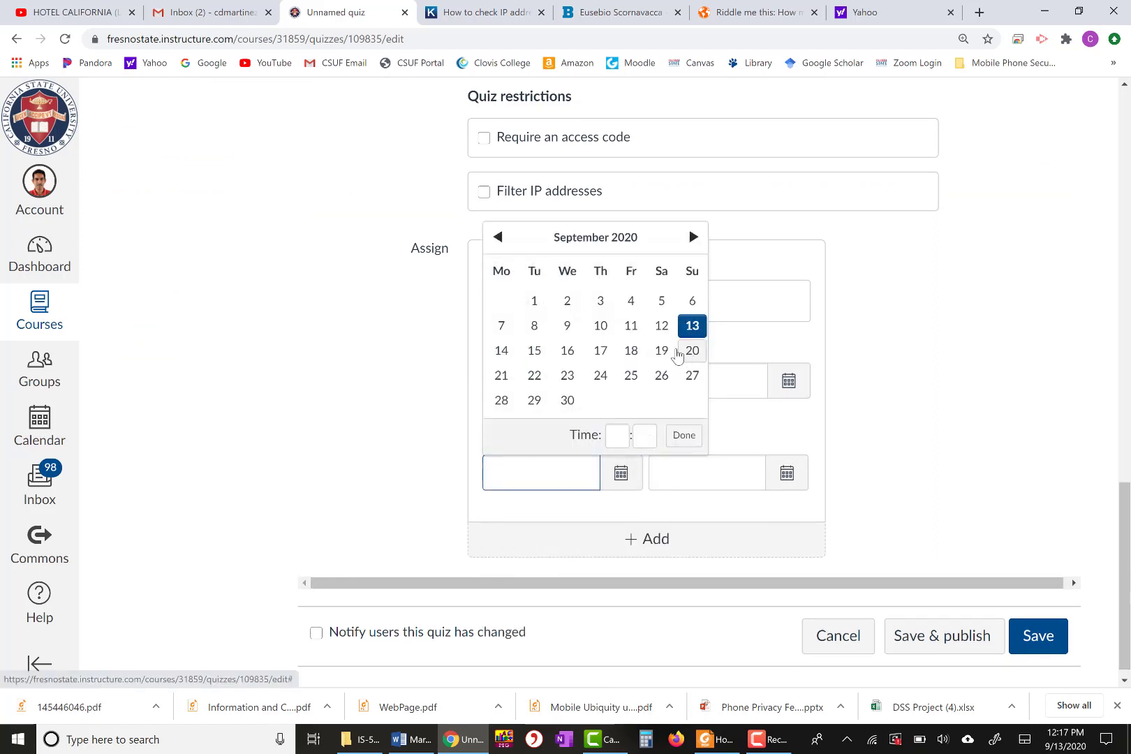
click(502, 351)
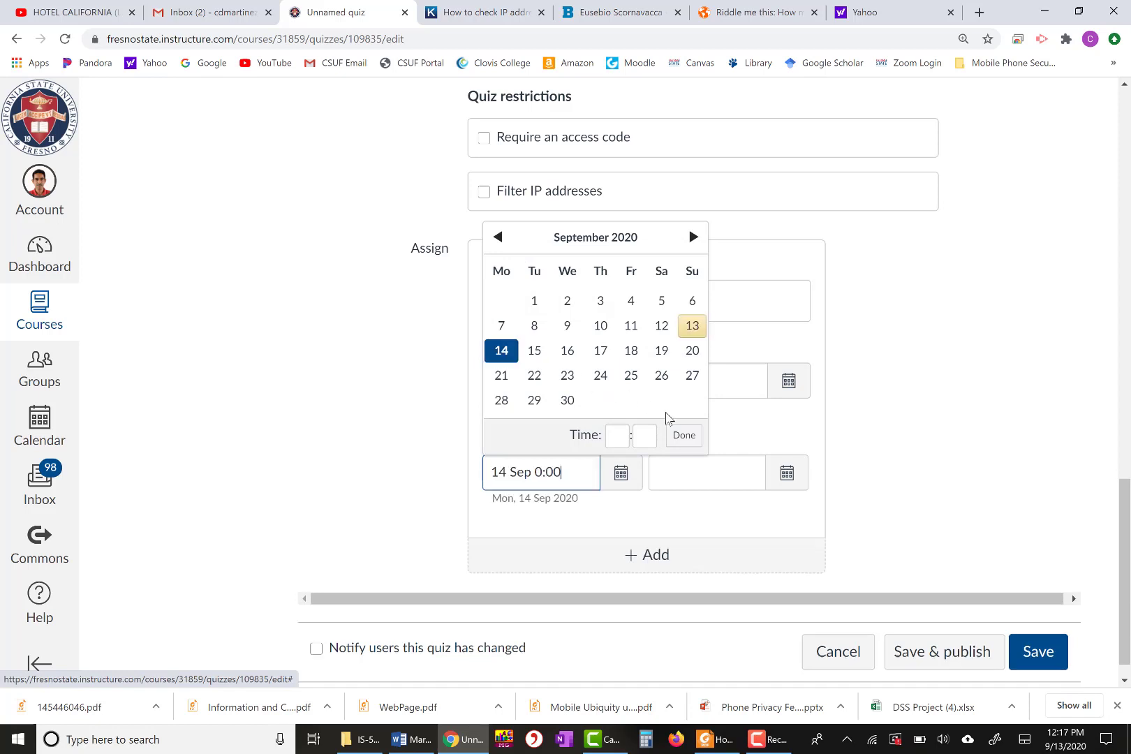
click(764, 479)
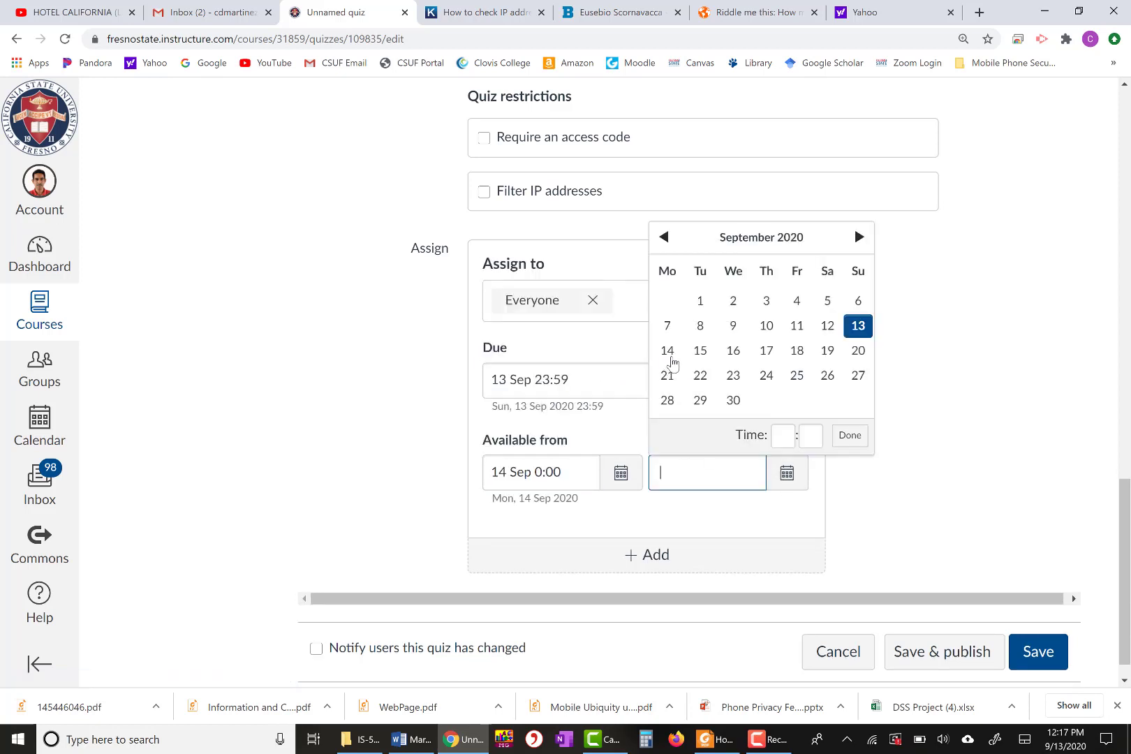
click(669, 352)
click(992, 643)
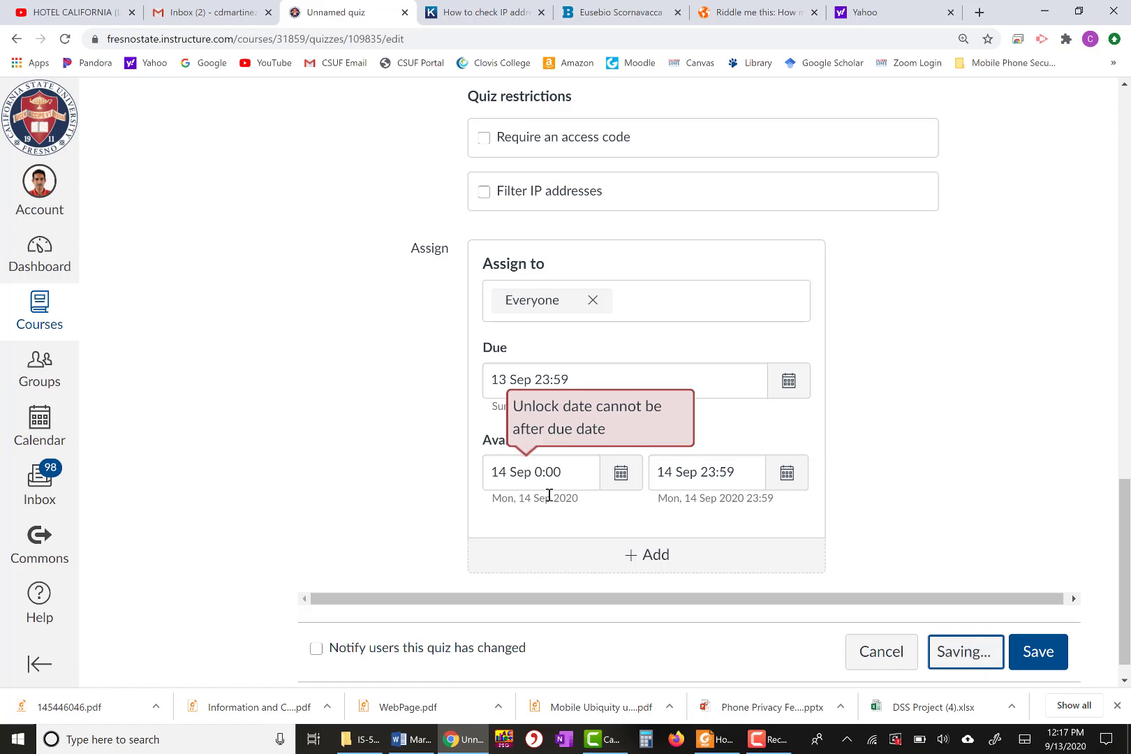
click(595, 480)
click(617, 475)
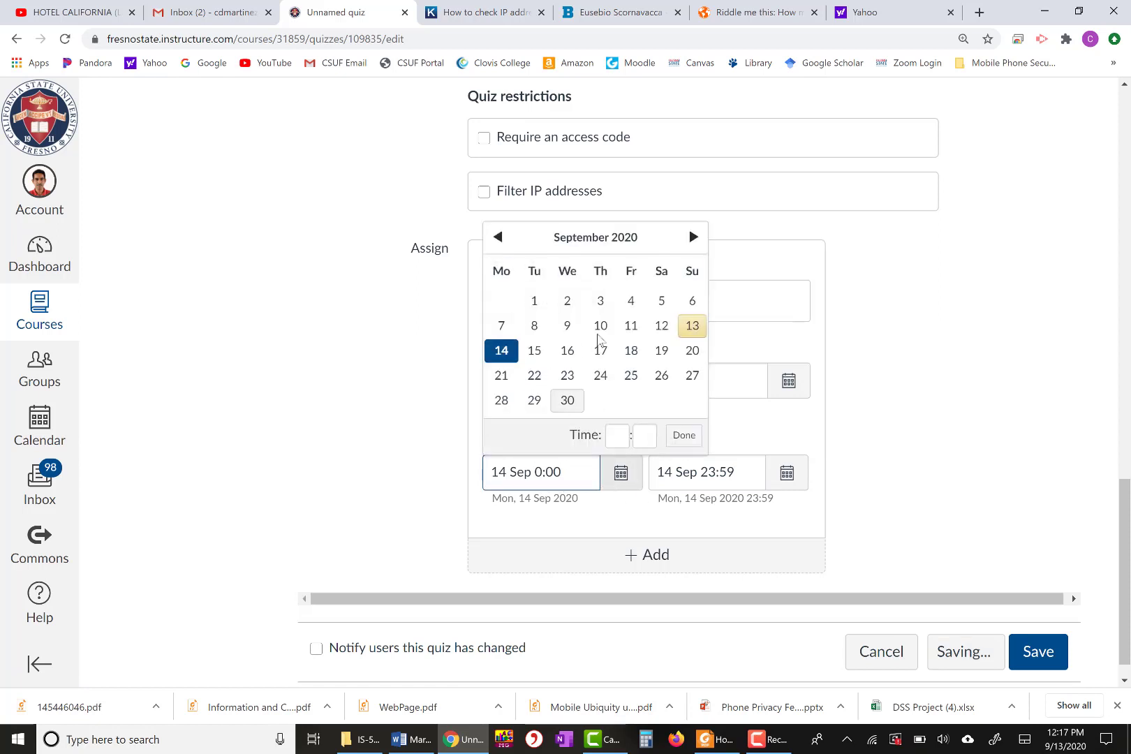
click(691, 326)
click(685, 435)
click(955, 660)
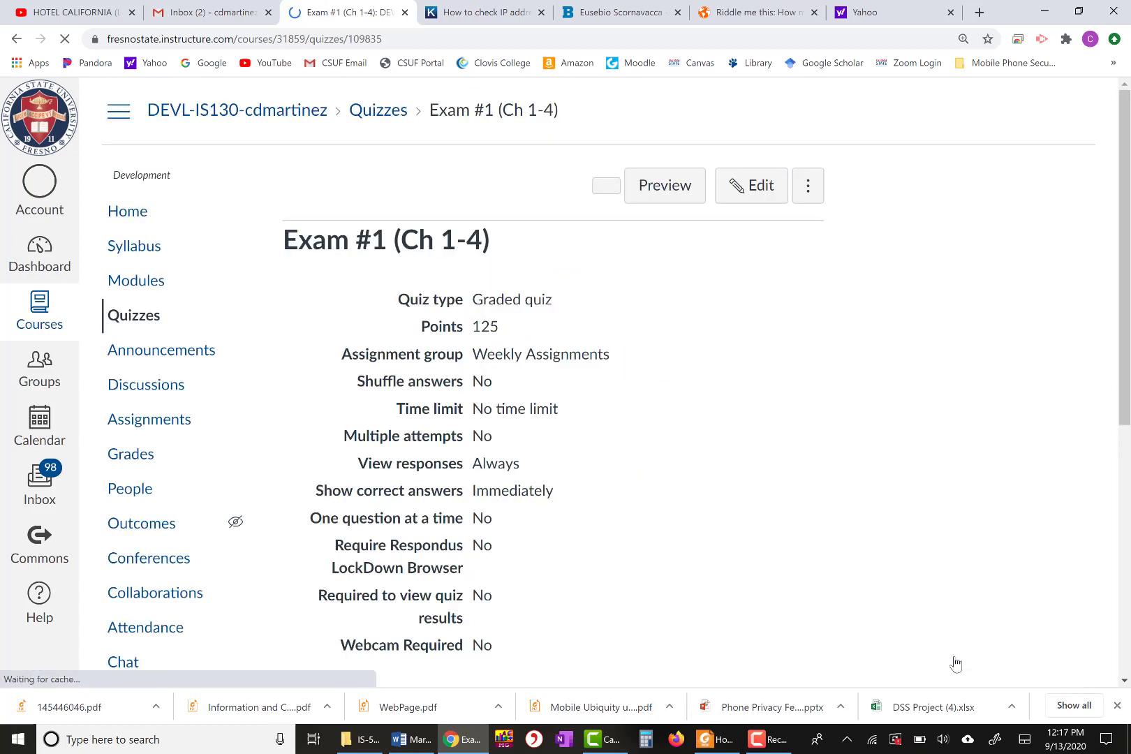
Preview Exam #1 (Ch 1-4) and scroll through its 25 five-point questions.
scroll(765, 515, down, 6)
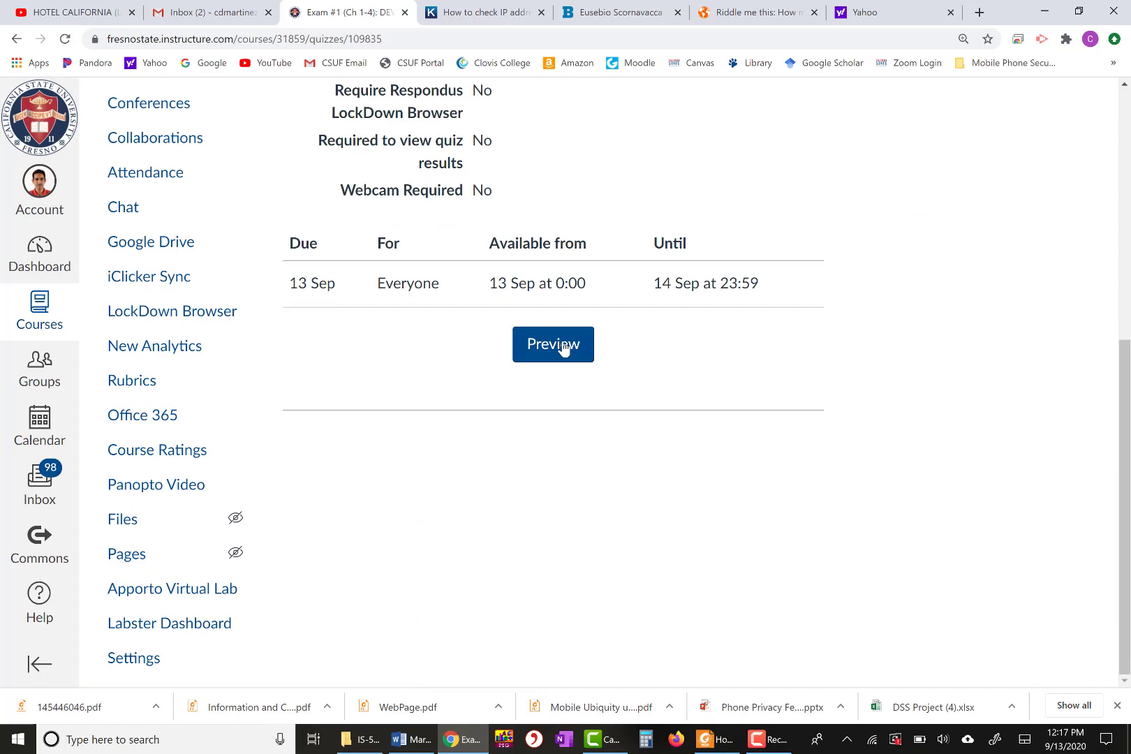
click(563, 347)
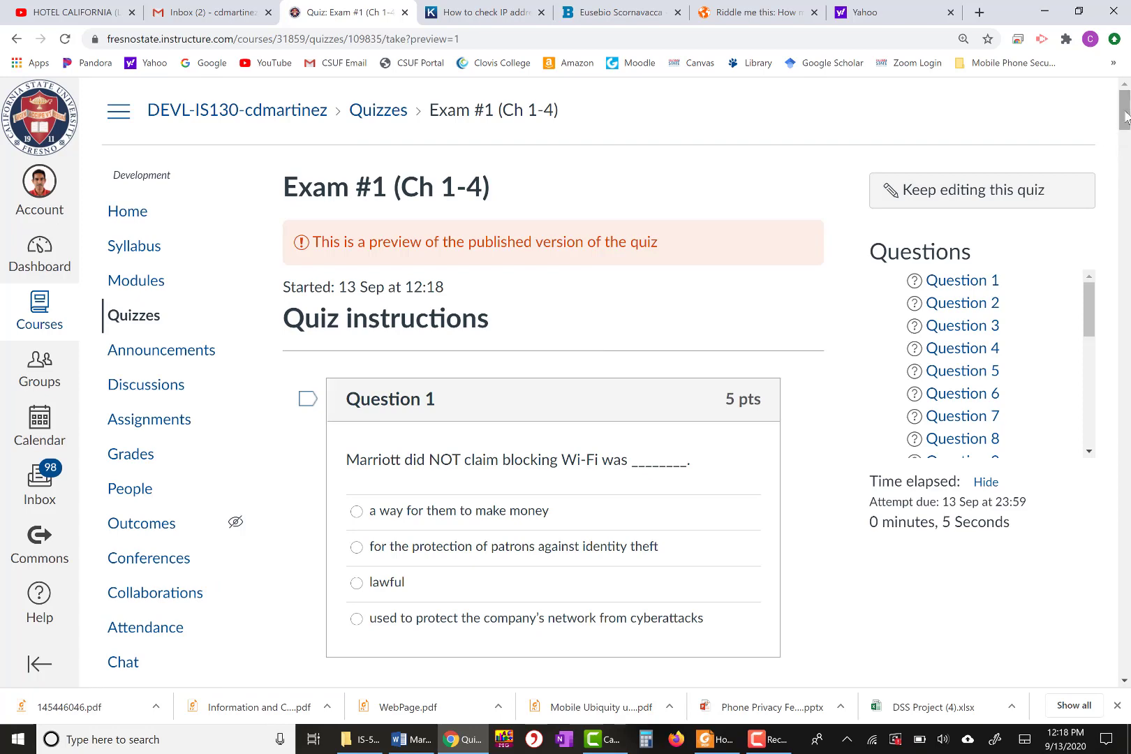
scroll(1126, 120, down, 1)
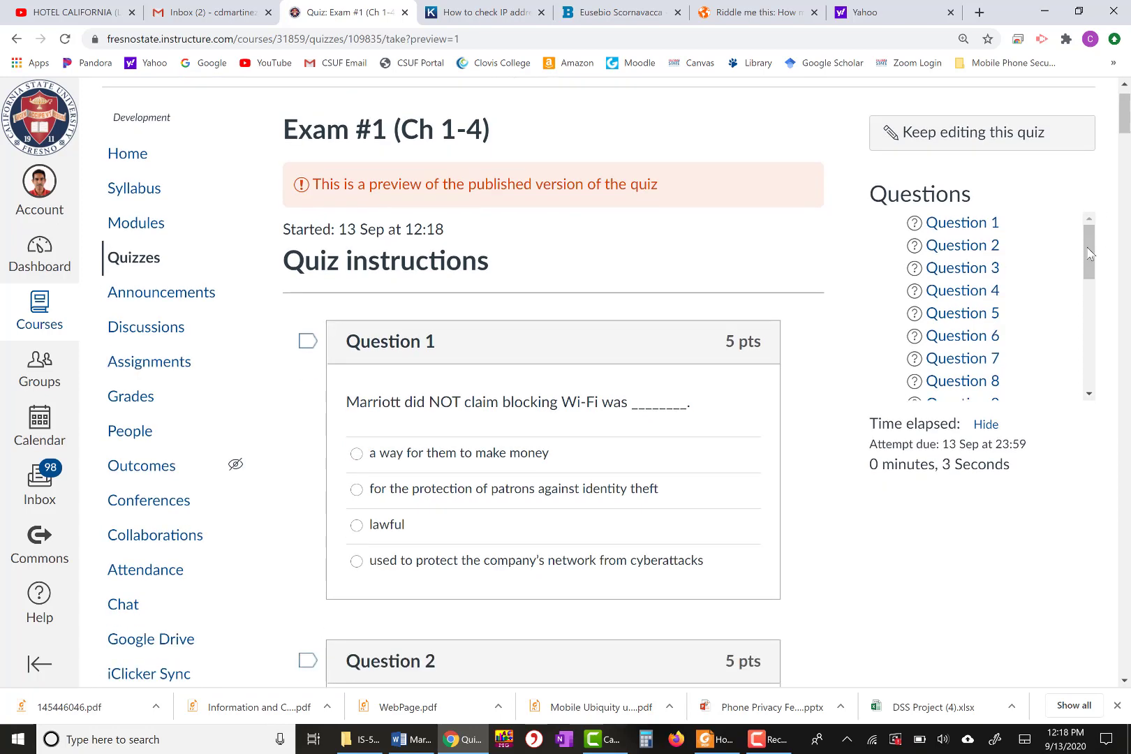
drag(1090, 252, 1104, 396)
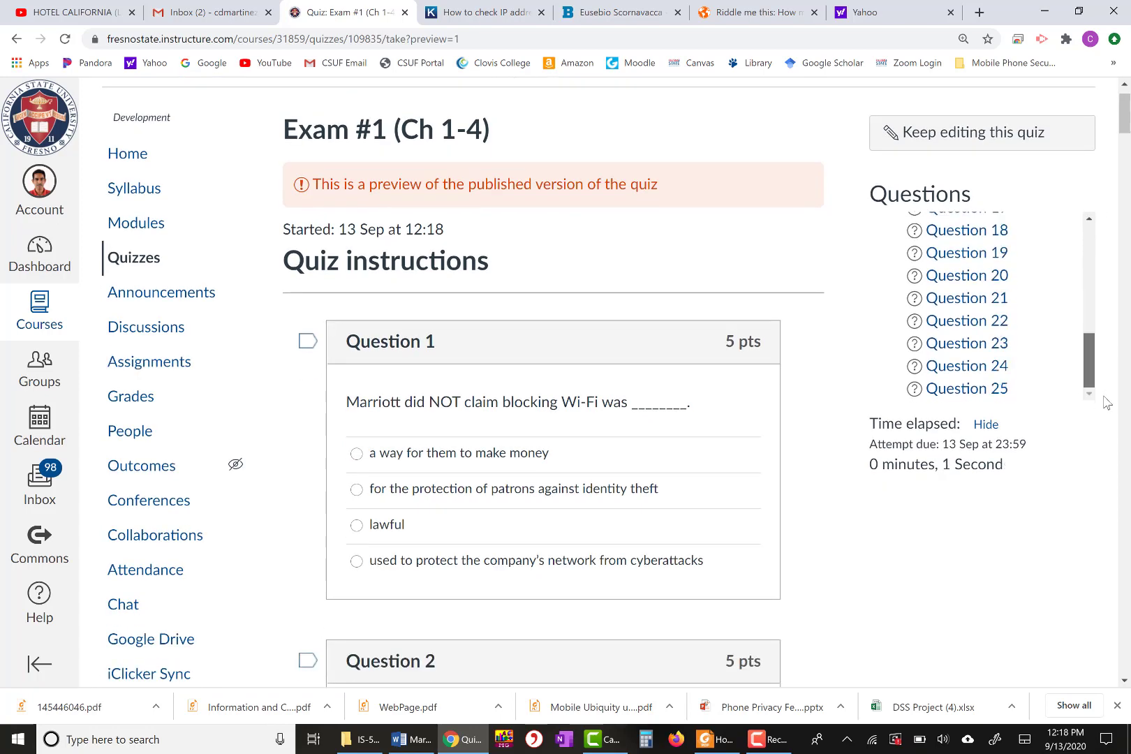
drag(1086, 295, 1086, 244)
scroll(1086, 244, up, 2)
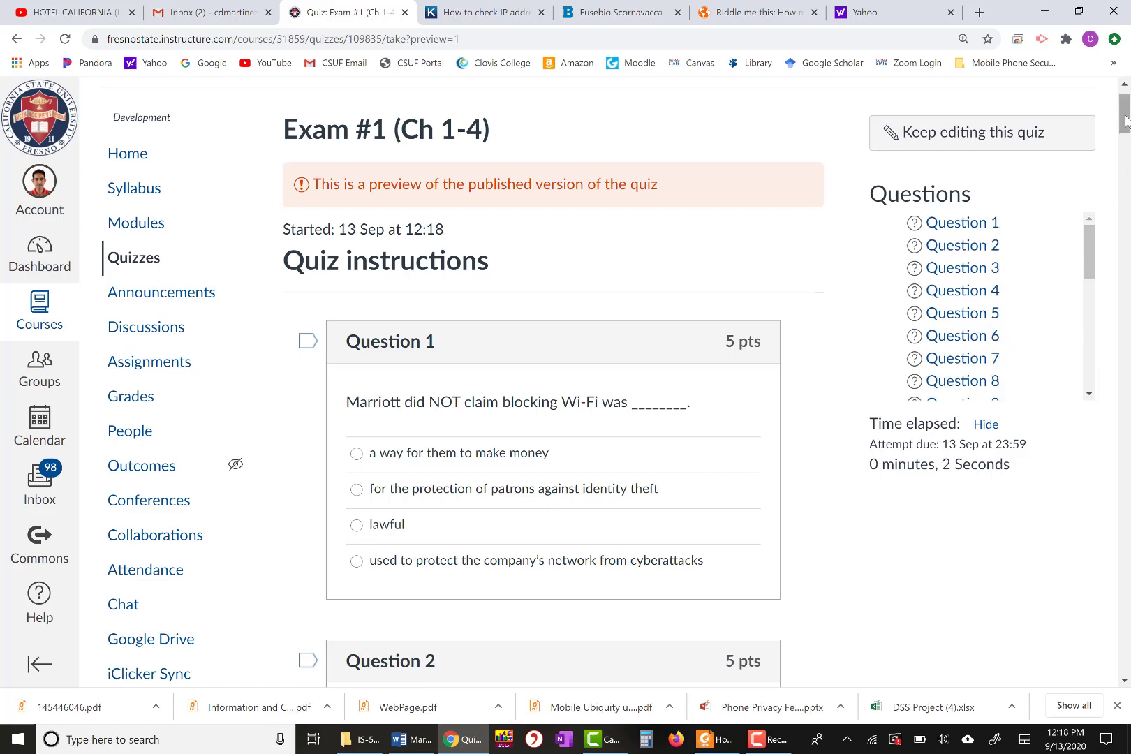
drag(1088, 257, 1094, 393)
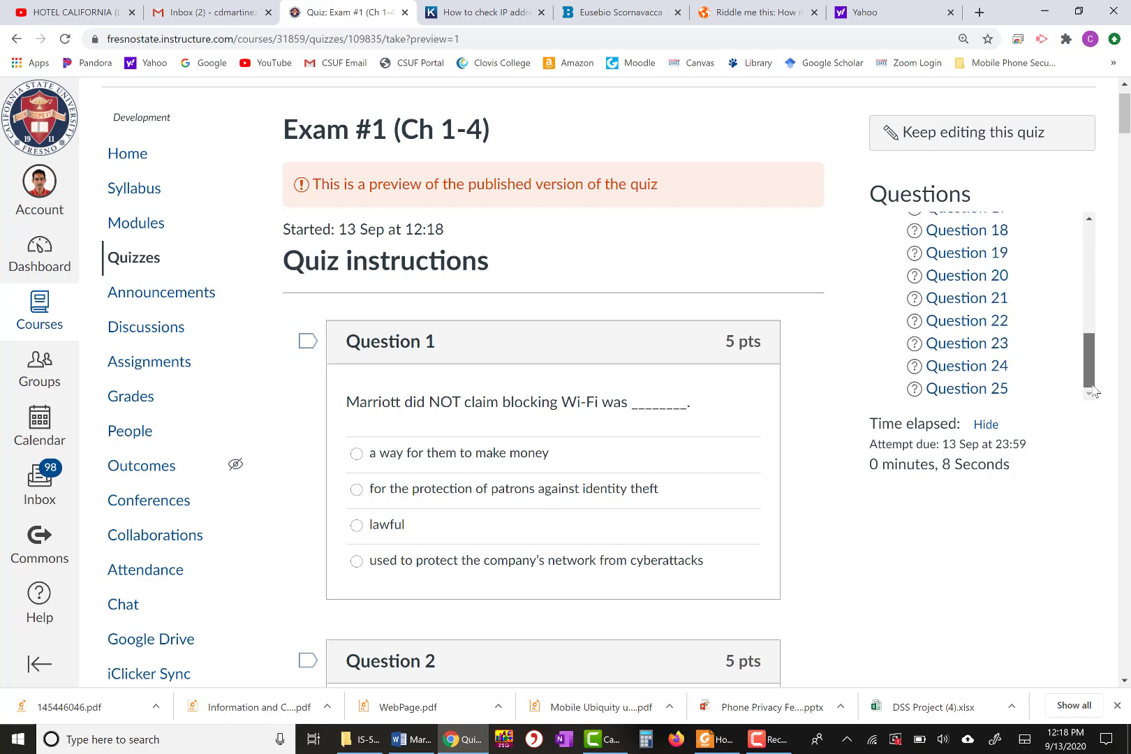
drag(1094, 326, 1098, 237)
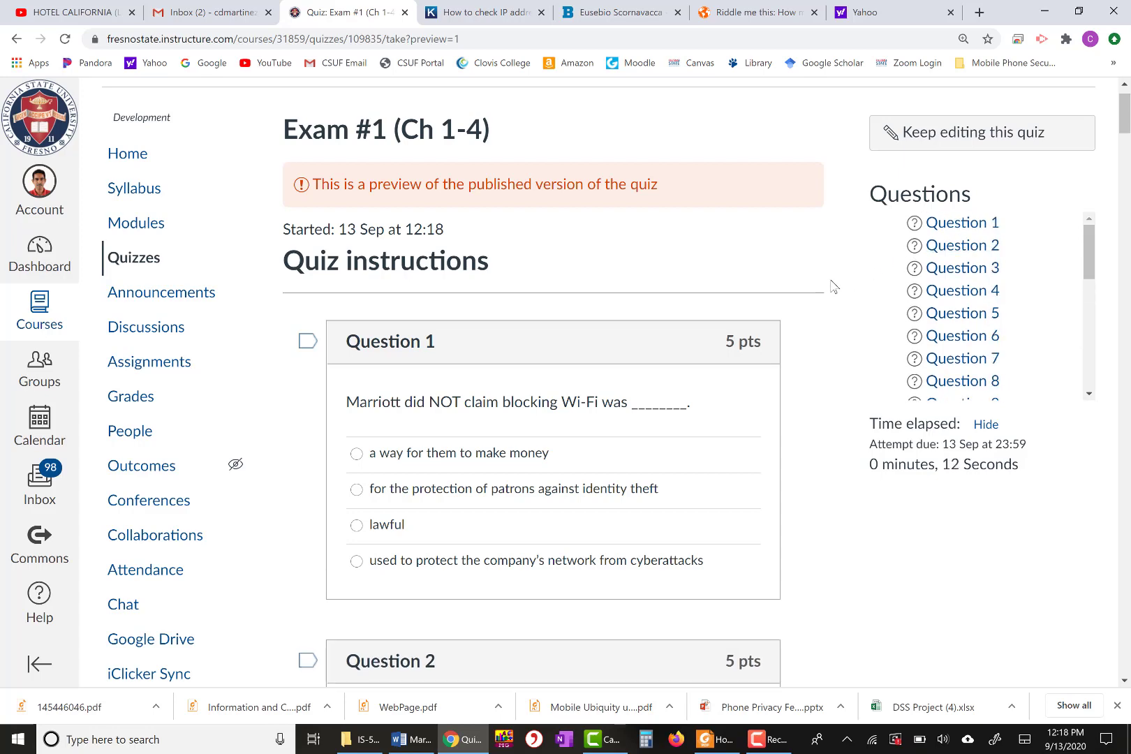
scroll(775, 425, down, 10)
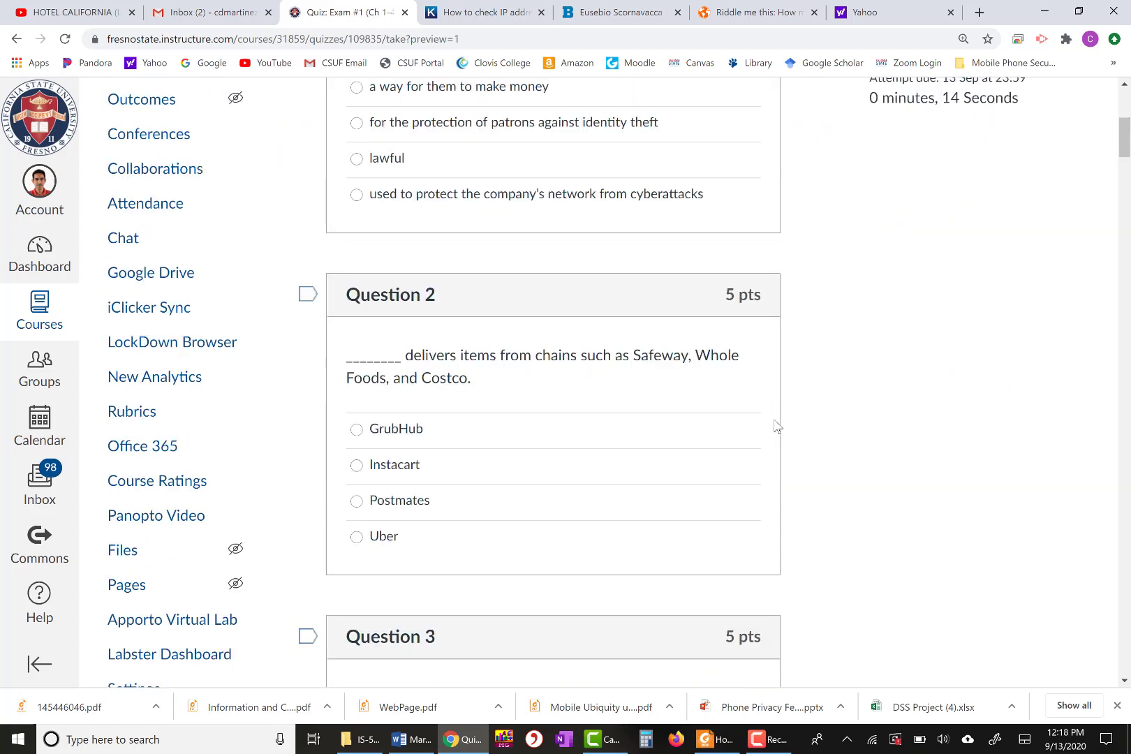
scroll(775, 425, up, 10)
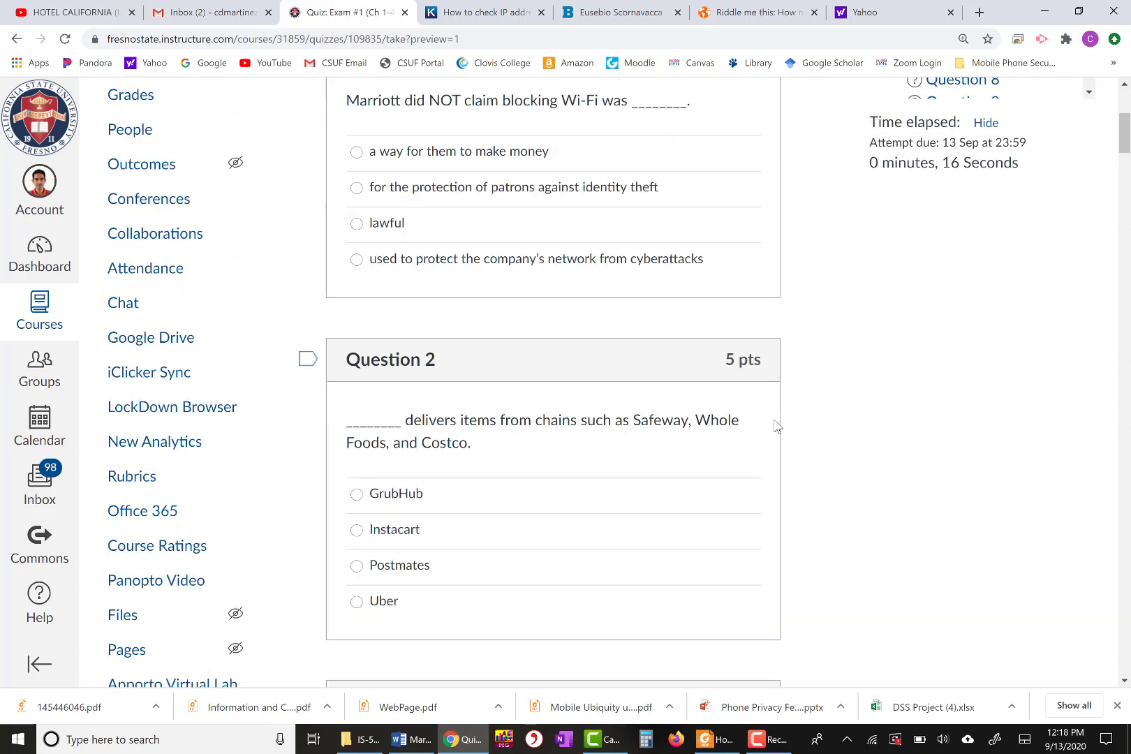